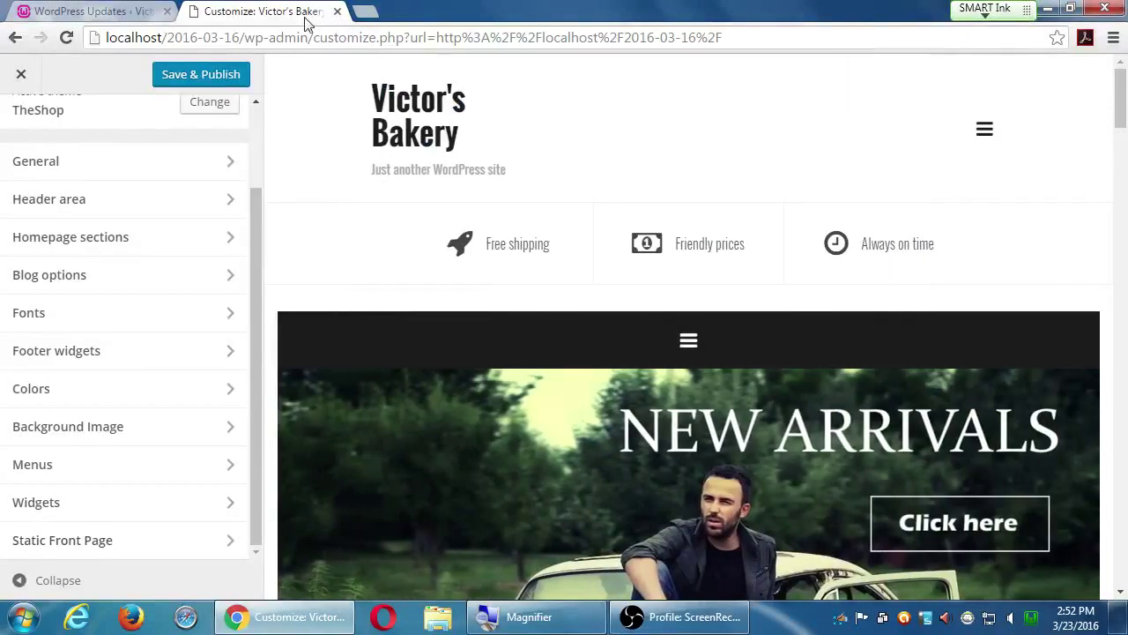
Stay on the customizer page, save and publish the pending changes, and close the customizer to return to the site.
click(337, 12)
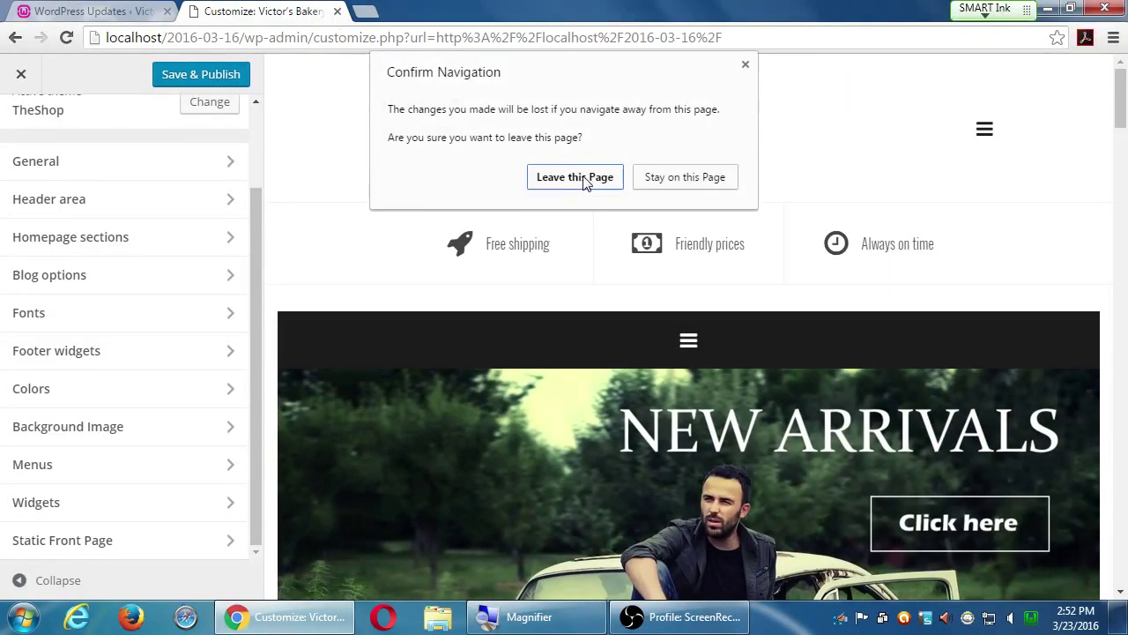
click(676, 180)
click(203, 75)
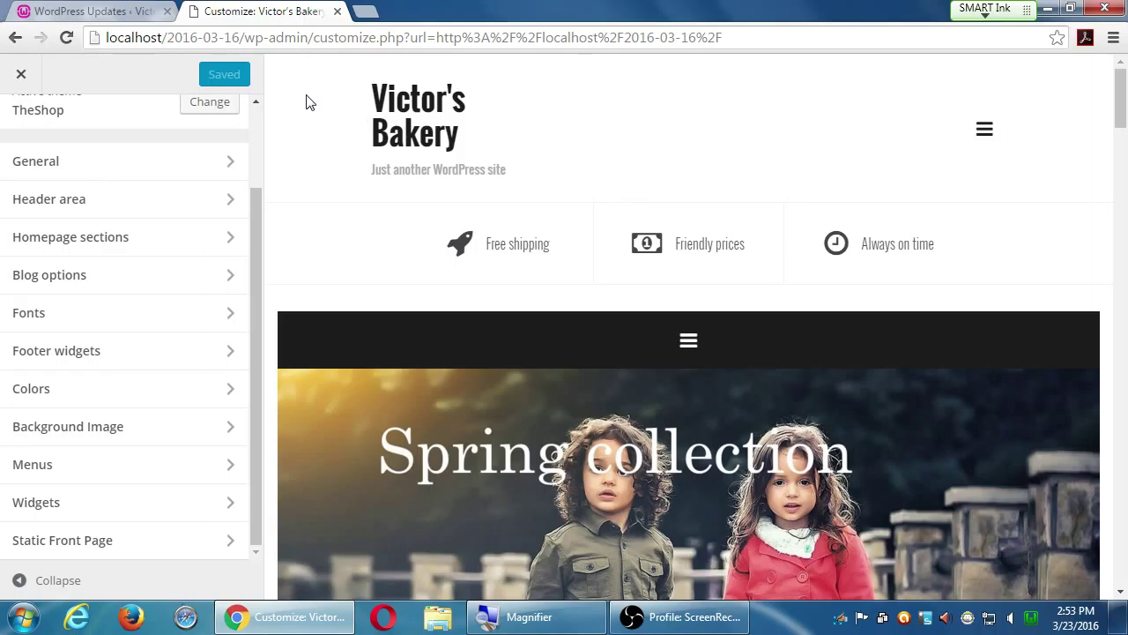
click(21, 74)
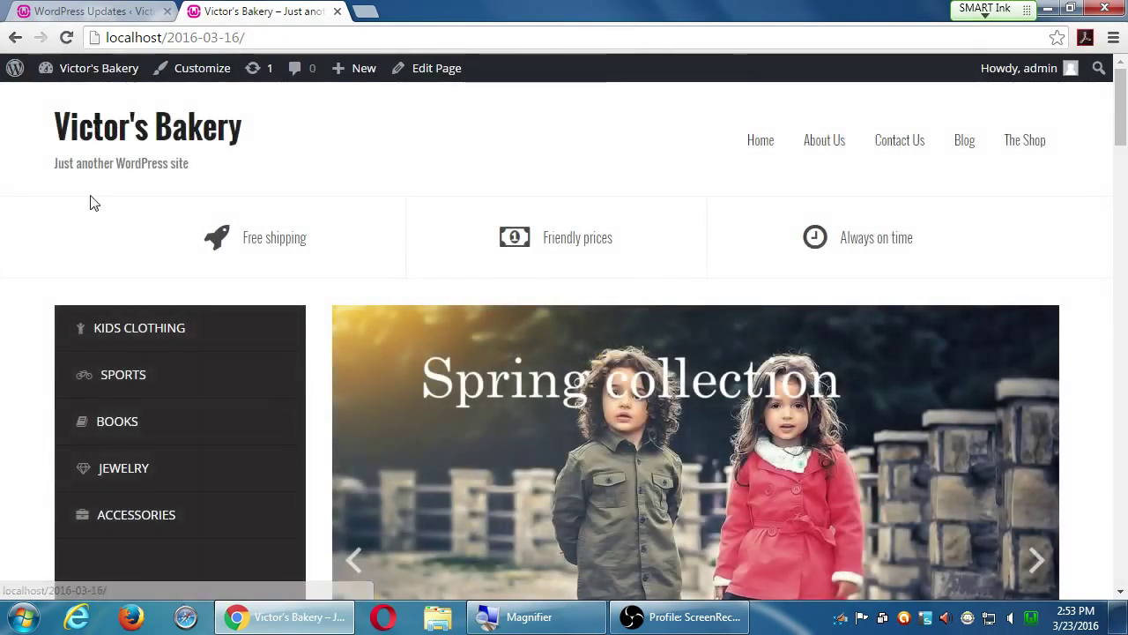
Look over the published Victor's Bakery homepage and open the site's Themes administration page.
scroll(39, 243, down, 3)
scroll(39, 243, down, 15)
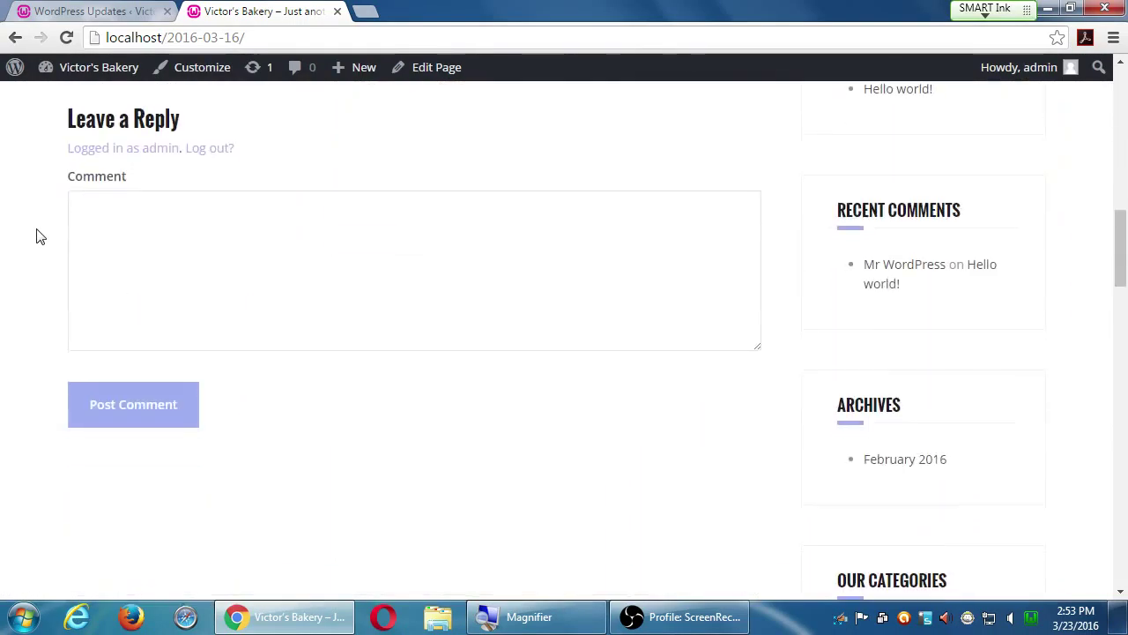
scroll(39, 235, up, 15)
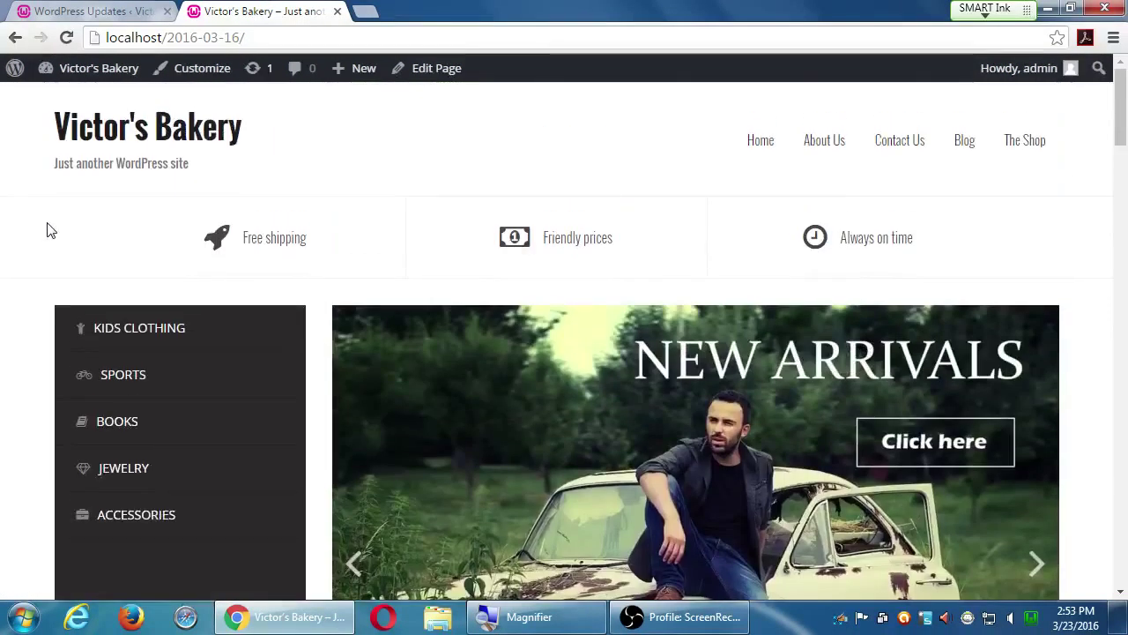
mouse_move(132, 74)
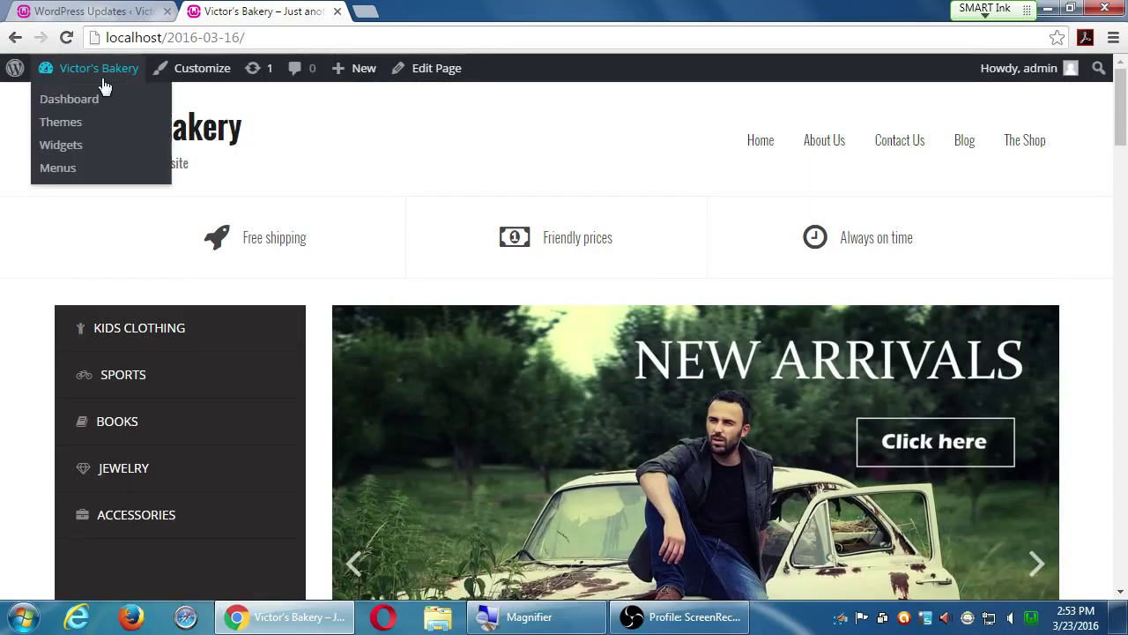
click(72, 125)
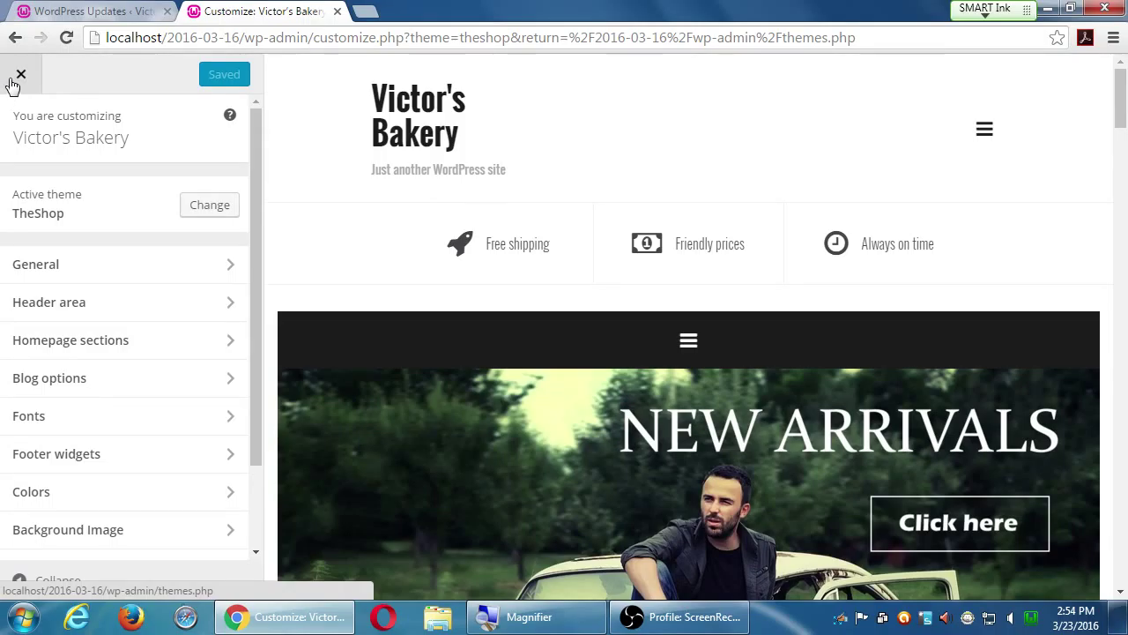
Examine the Homepage sections content settings in TheShop's customizer and return to the main list of options.
scroll(118, 350, down, 2)
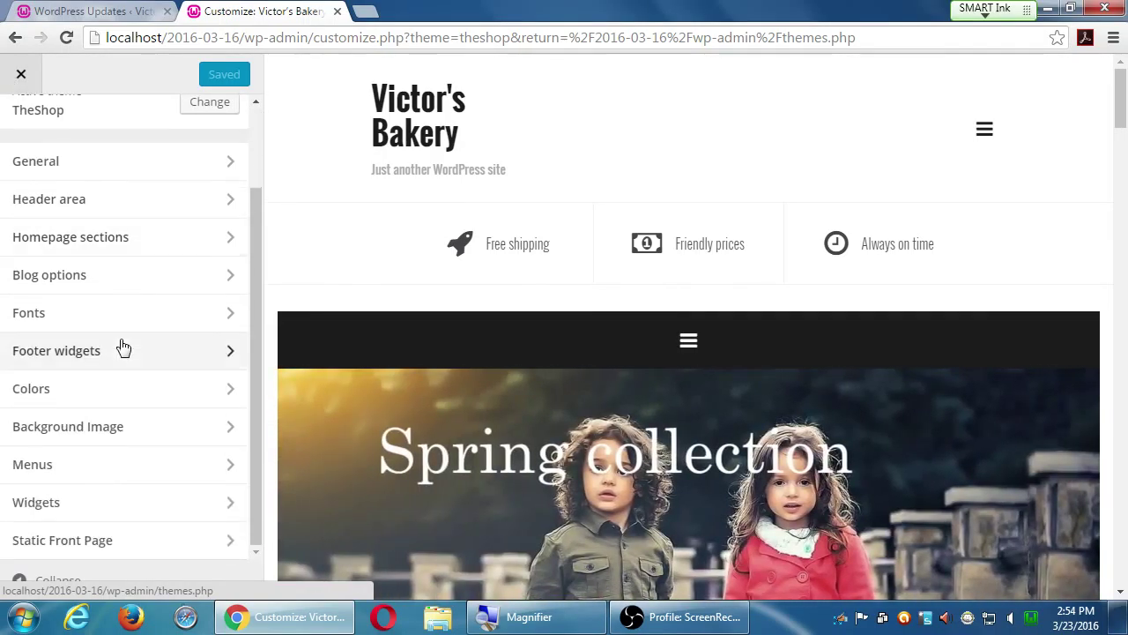
scroll(127, 348, up, 1)
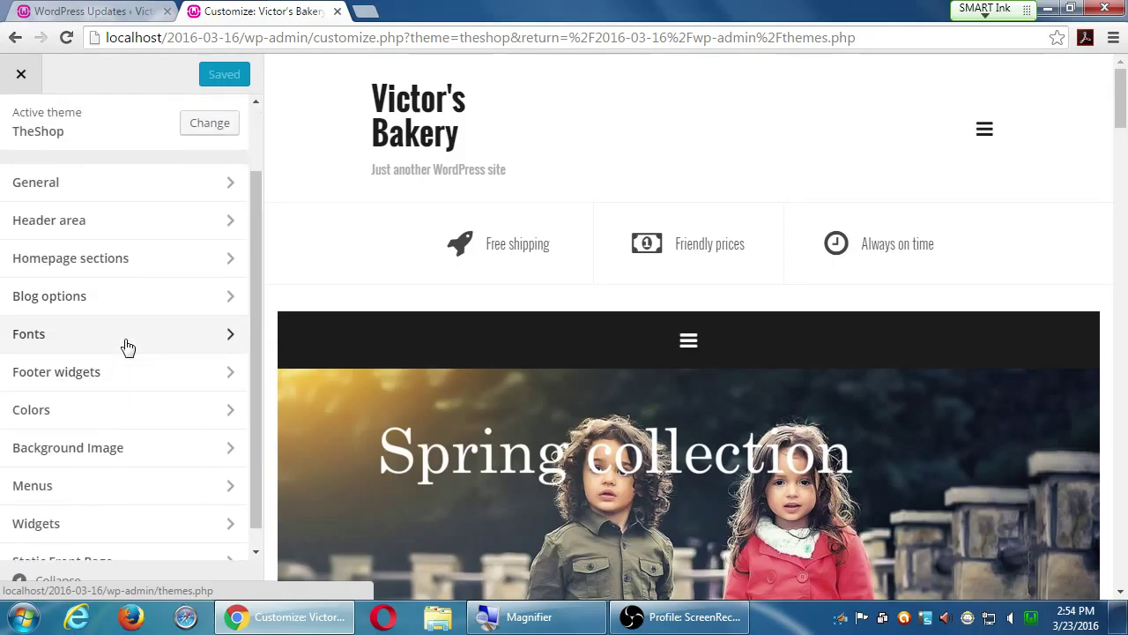
scroll(206, 332, up, 2)
scroll(206, 334, down, 2)
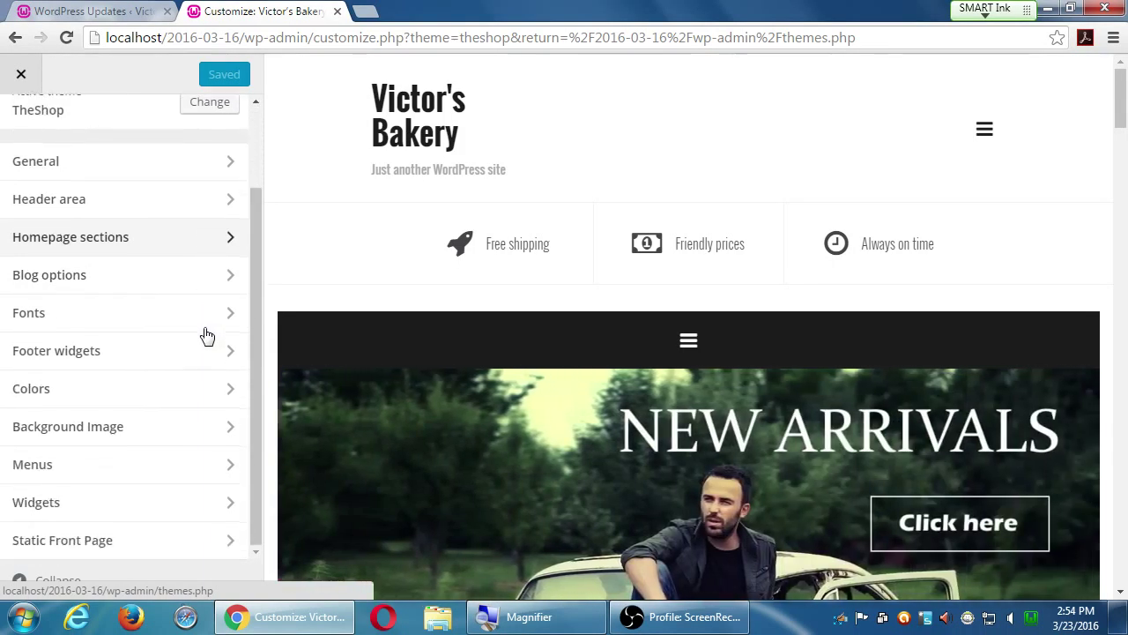
click(168, 240)
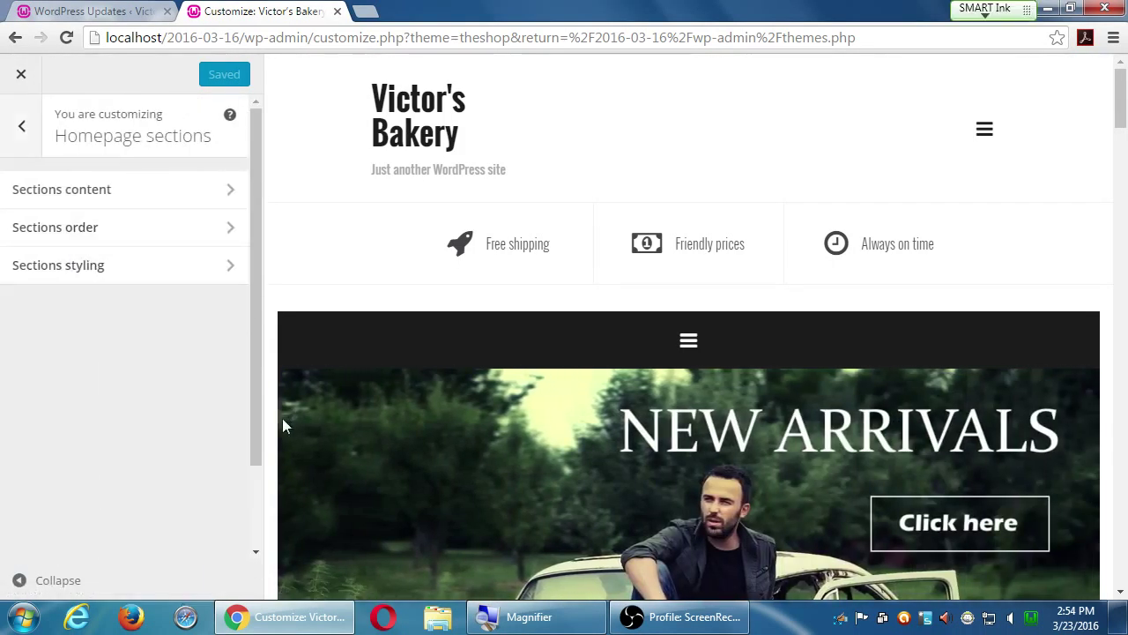
click(193, 199)
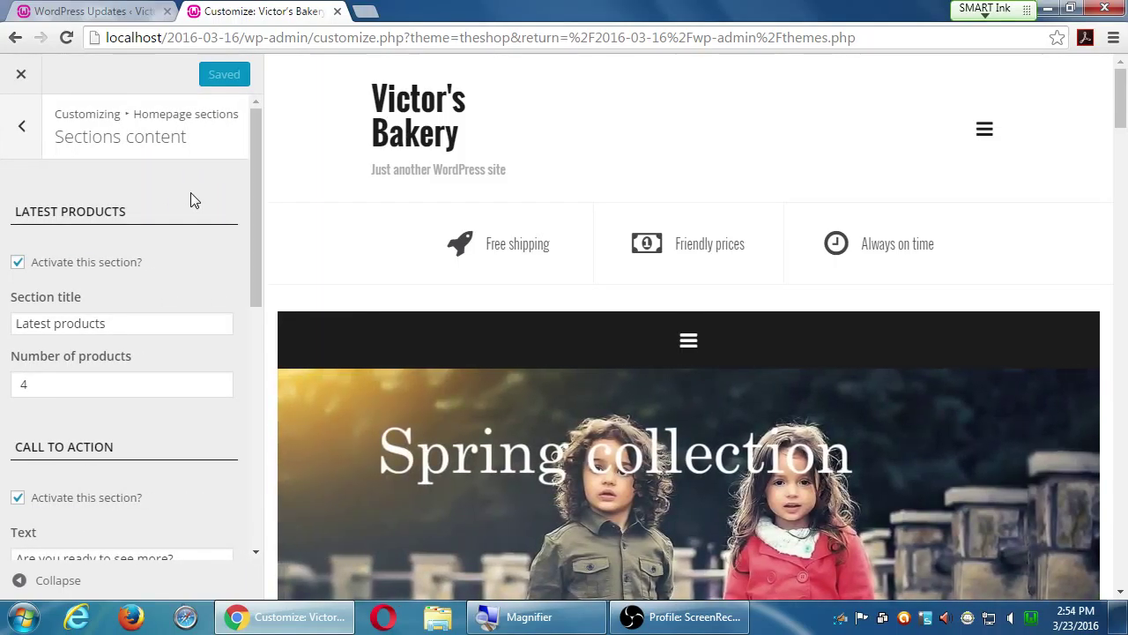
scroll(184, 294, down, 3)
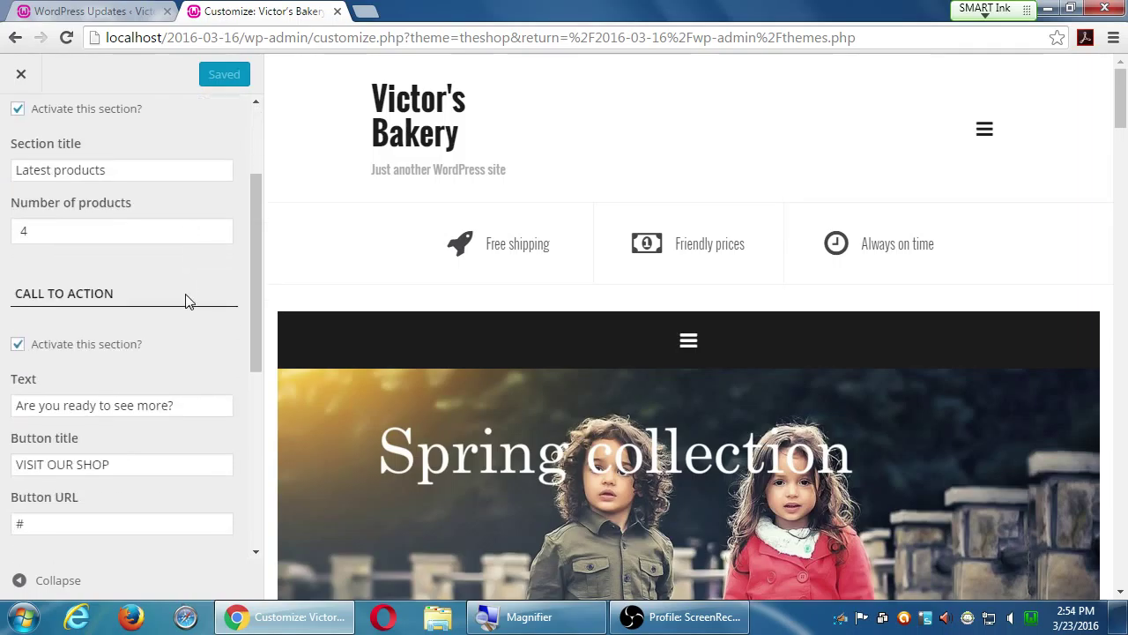
scroll(171, 305, down, 1)
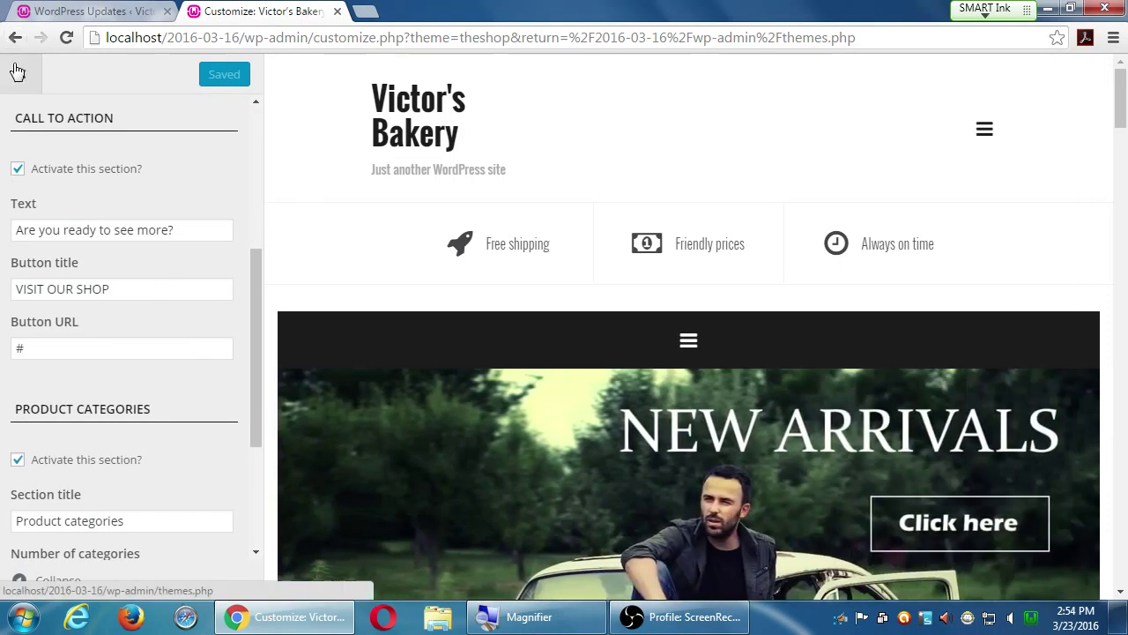
scroll(61, 156, up, 5)
click(22, 130)
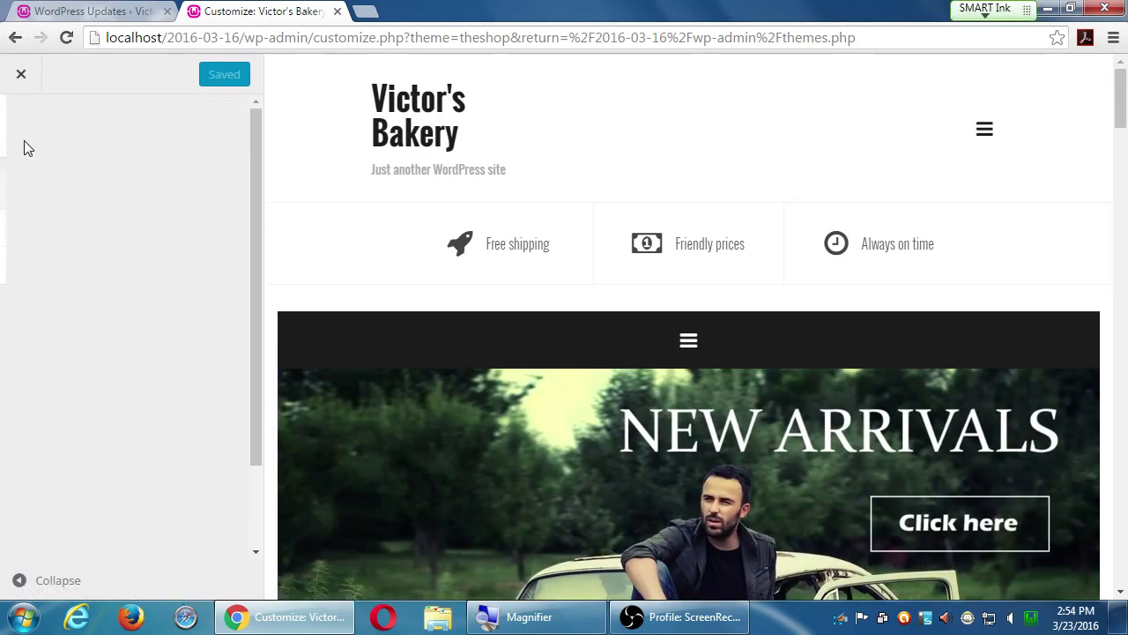
click(21, 141)
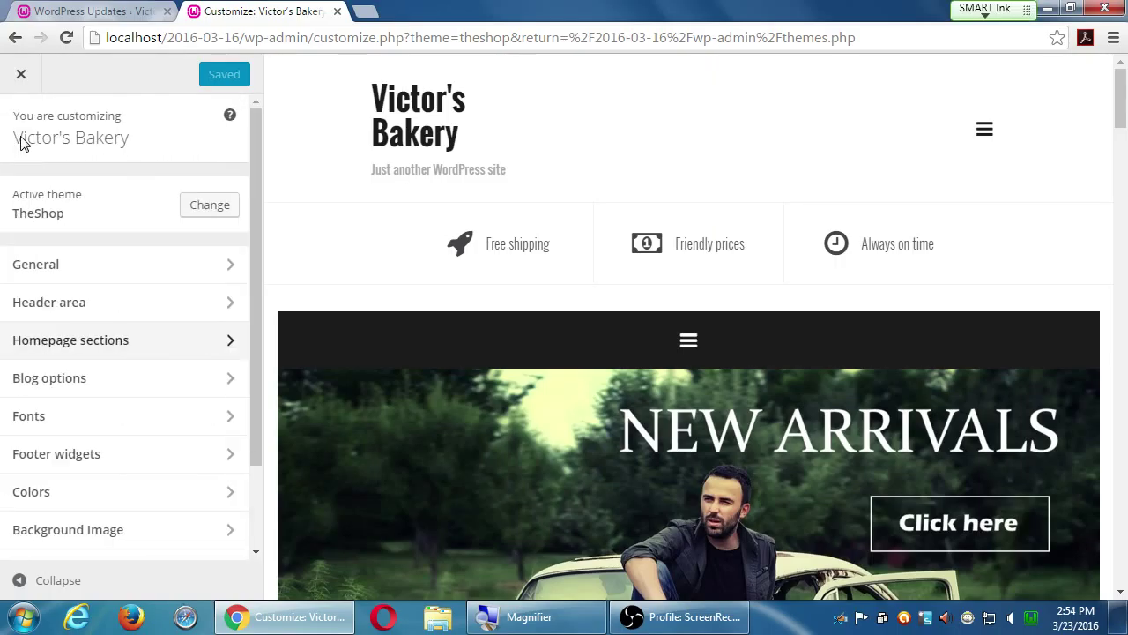
Open the Promo boxes settings of the Header area and load the linked icon reference in a separate browser tab.
click(152, 292)
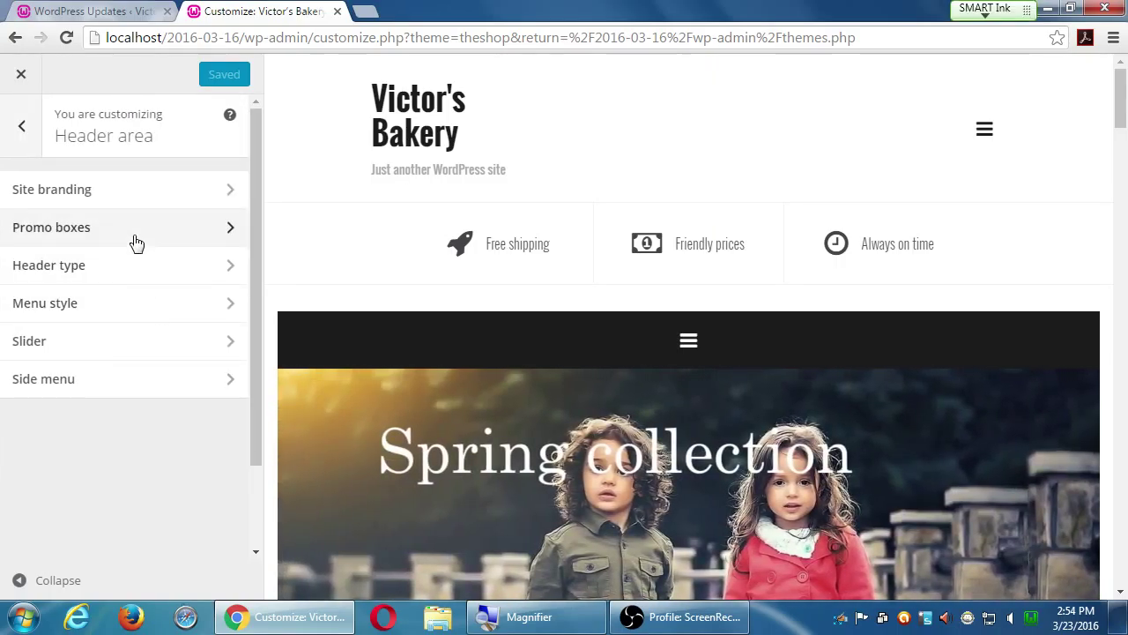
click(137, 235)
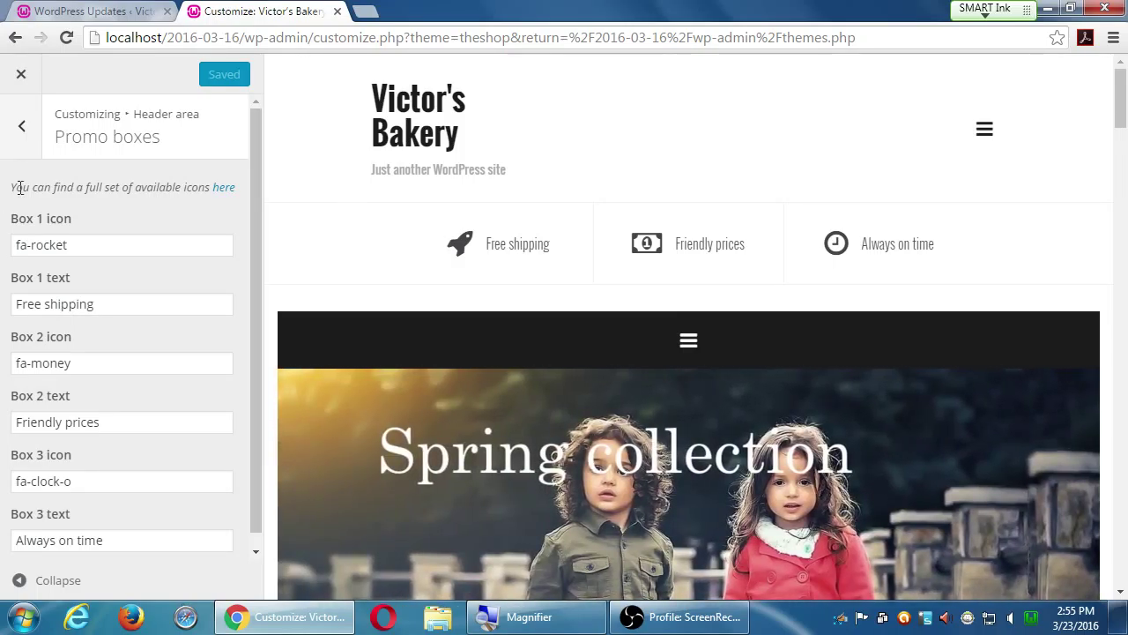
middle_click(225, 187)
click(378, 8)
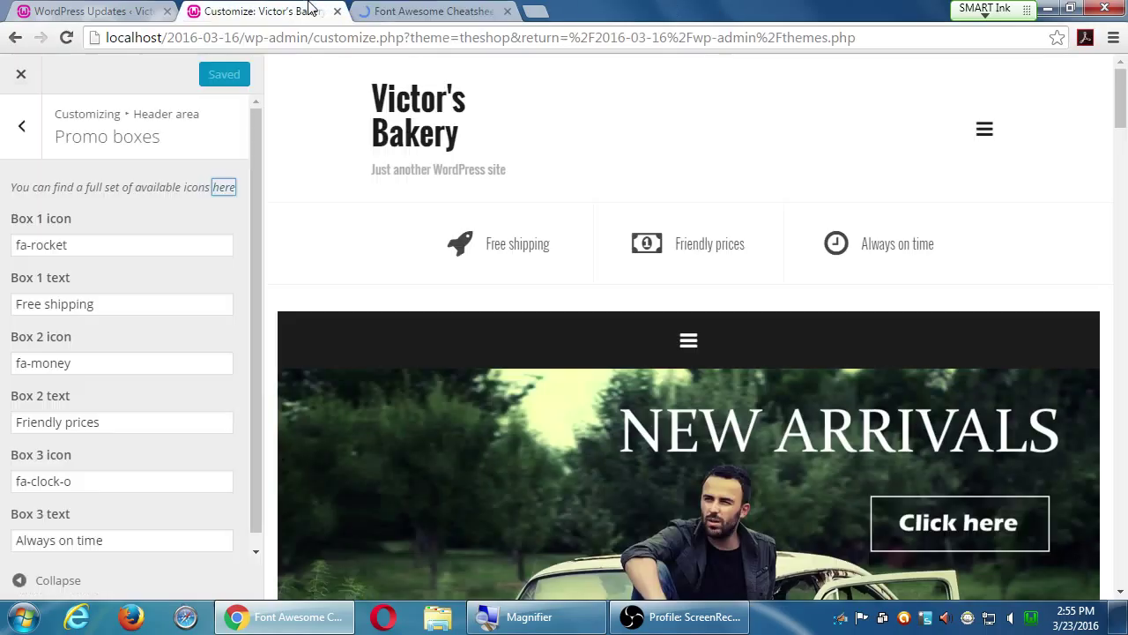
key(Tab)
scroll(254, 330, down, 1)
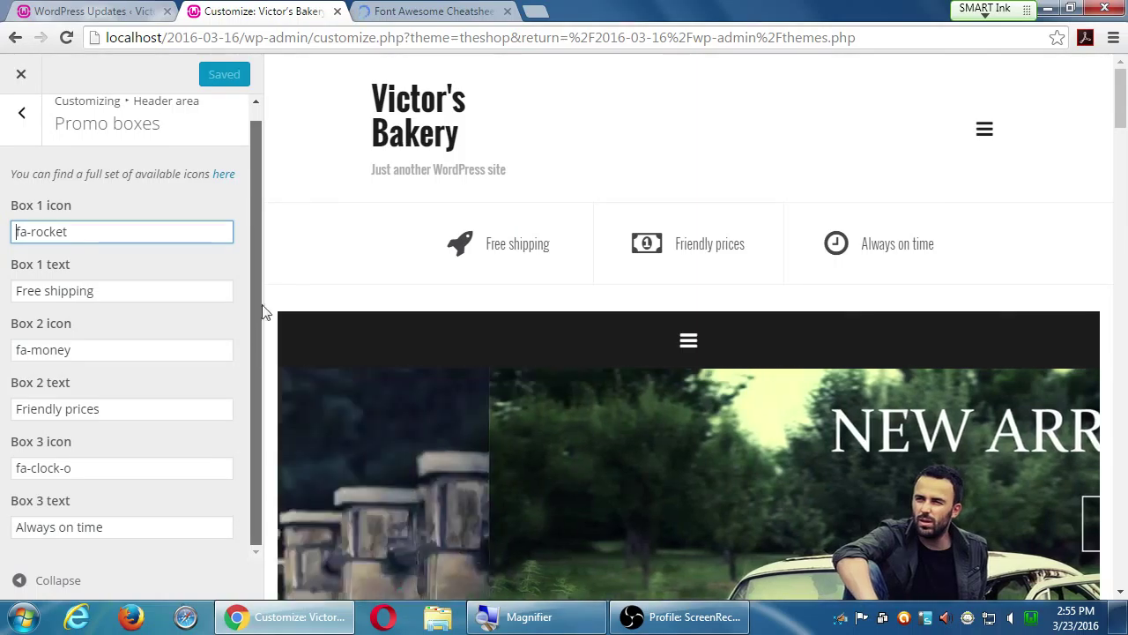
scroll(259, 319, up, 1)
scroll(99, 467, down, 1)
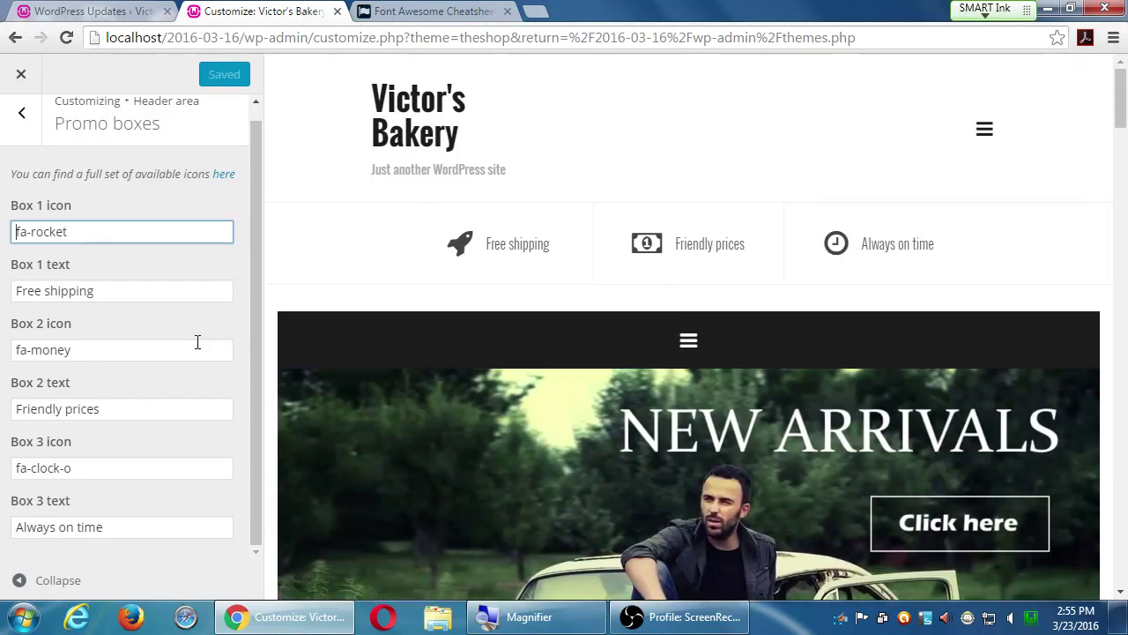
Browse the Font Awesome cheatsheet for icon names that can be used in the promo boxes.
key(ctrl+Tab)
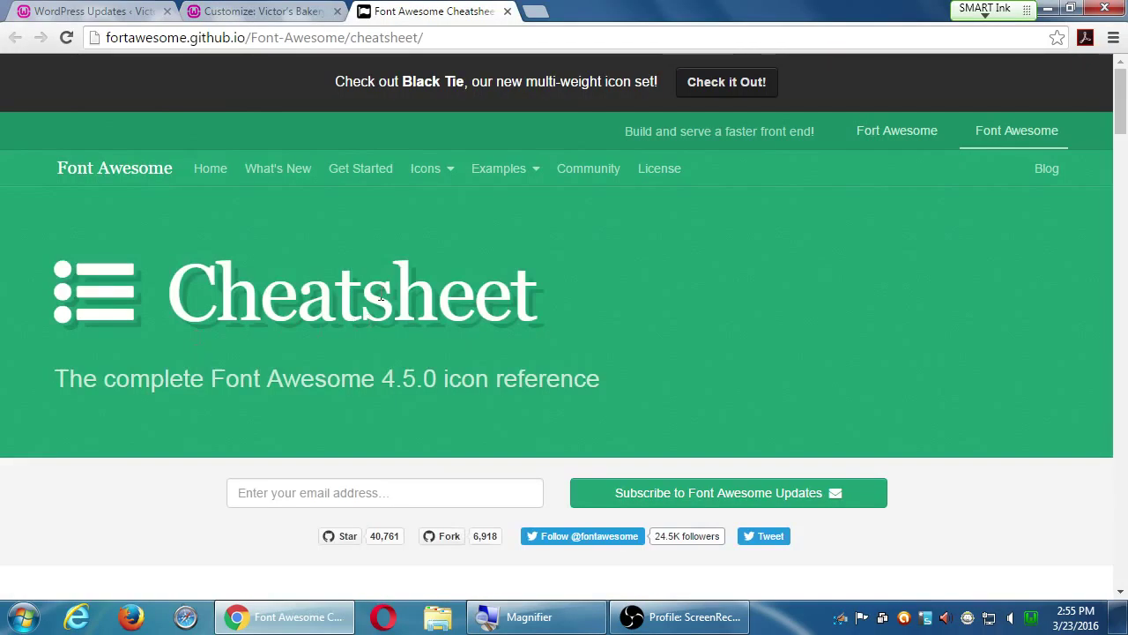
scroll(374, 316, down, 8)
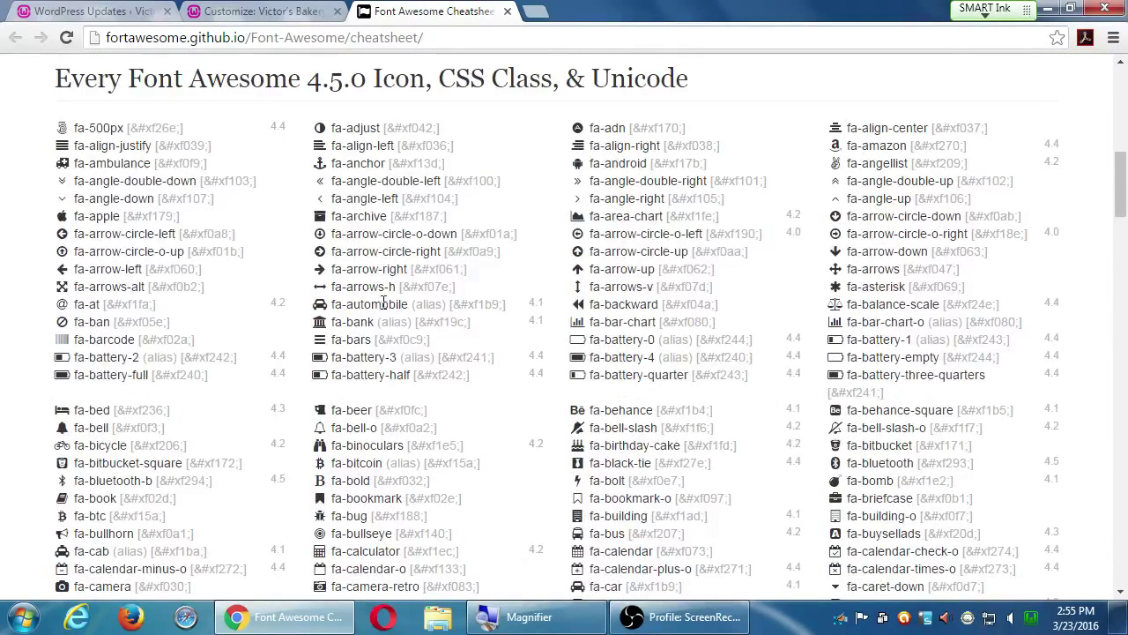
scroll(383, 304, down, 8)
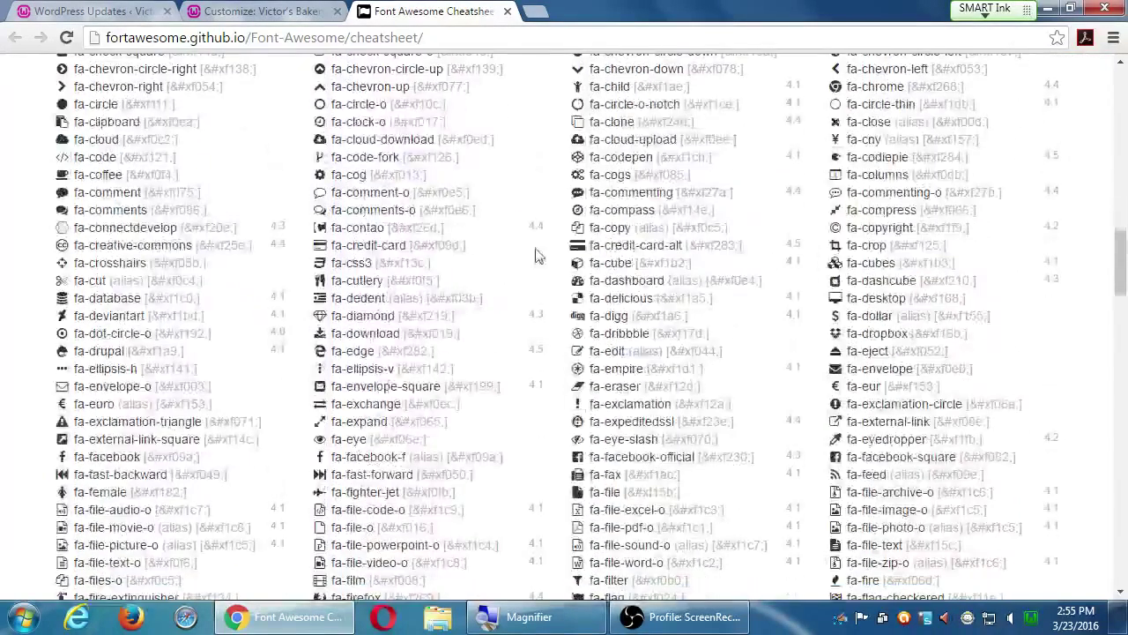
drag(875, 262, 884, 351)
click(884, 352)
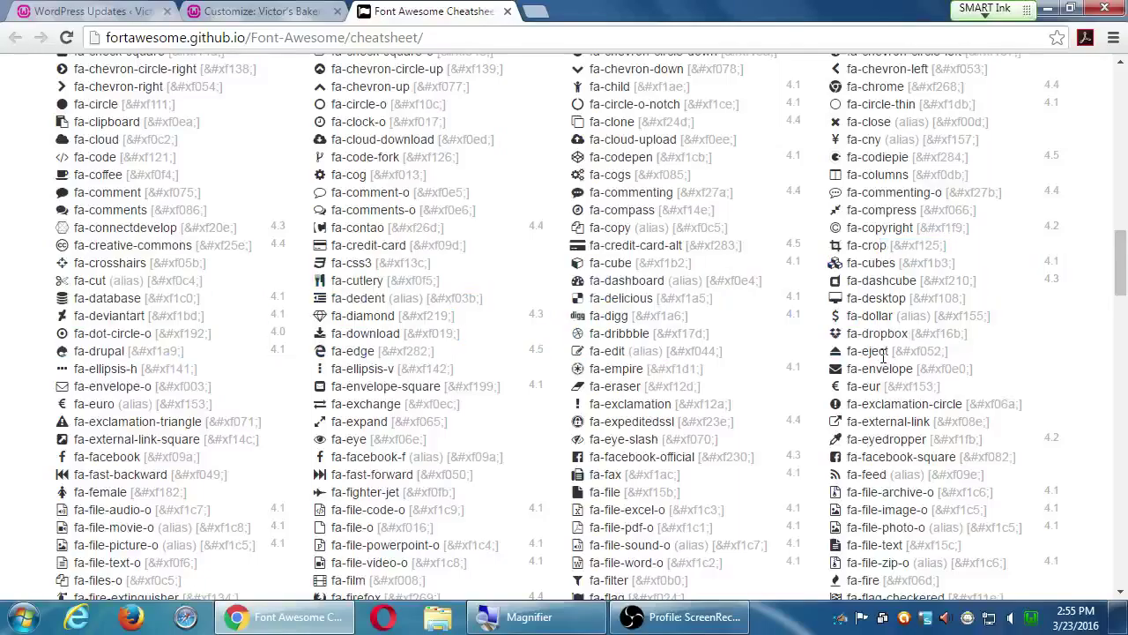
scroll(884, 353, down, 18)
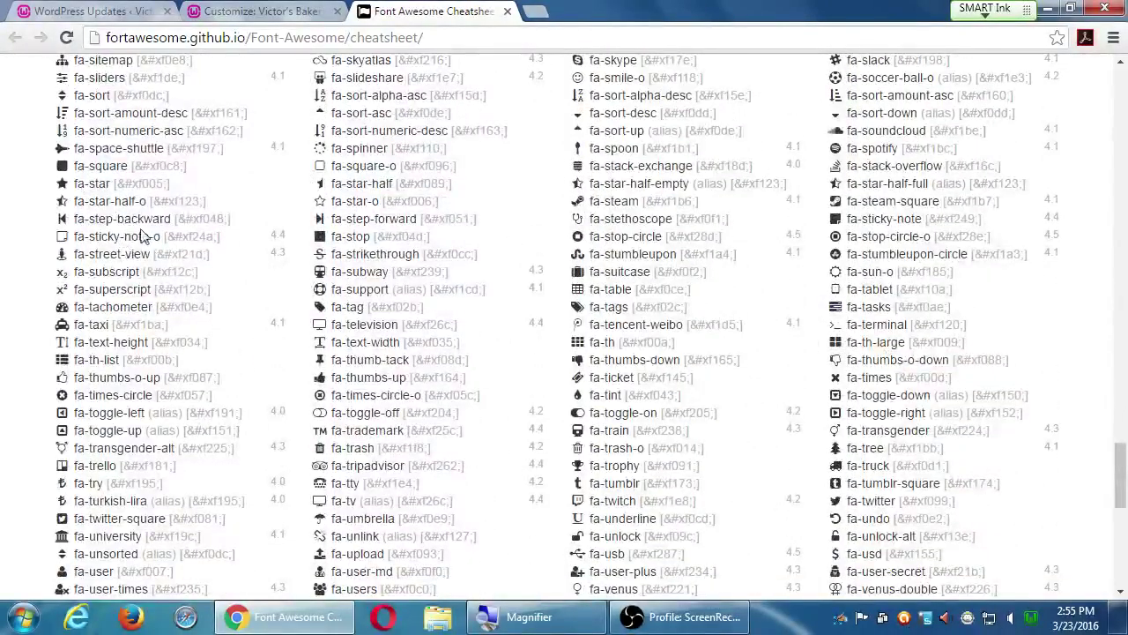
scroll(141, 238, down, 4)
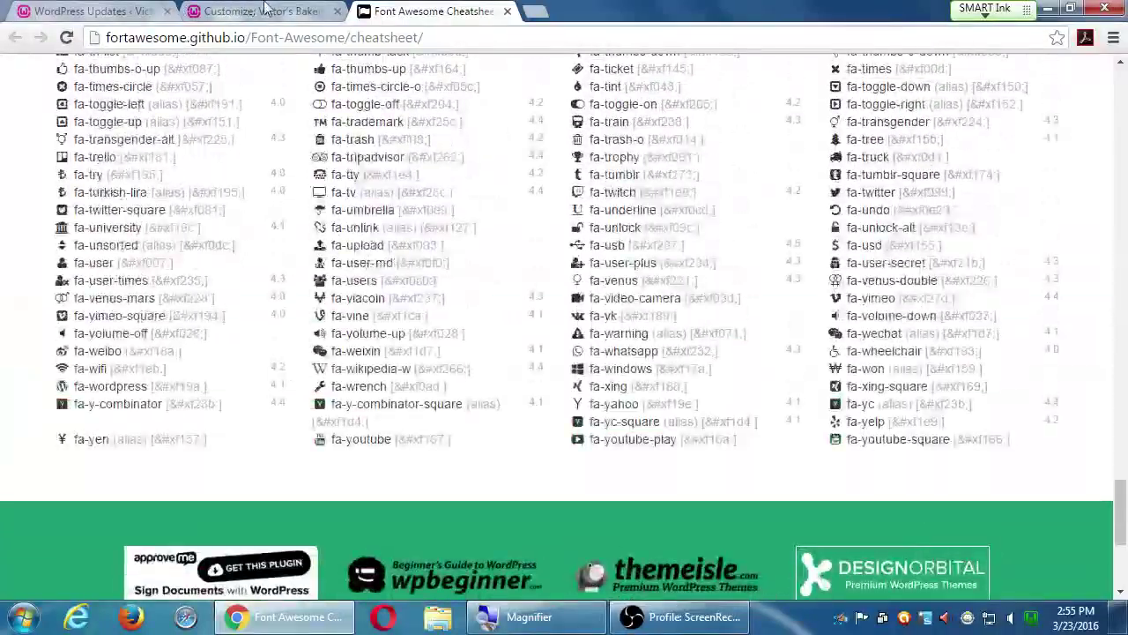
Close the customizer page, open the theme editor from the WordPress dashboard, and examine TheShop's template file list.
click(264, 9)
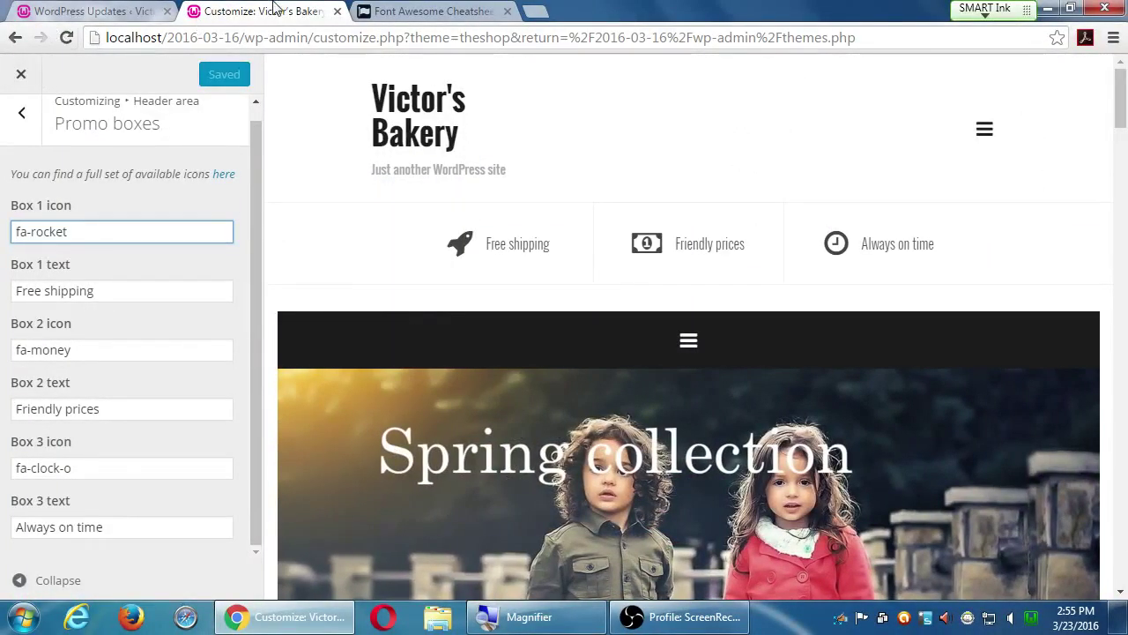
click(337, 11)
click(124, 8)
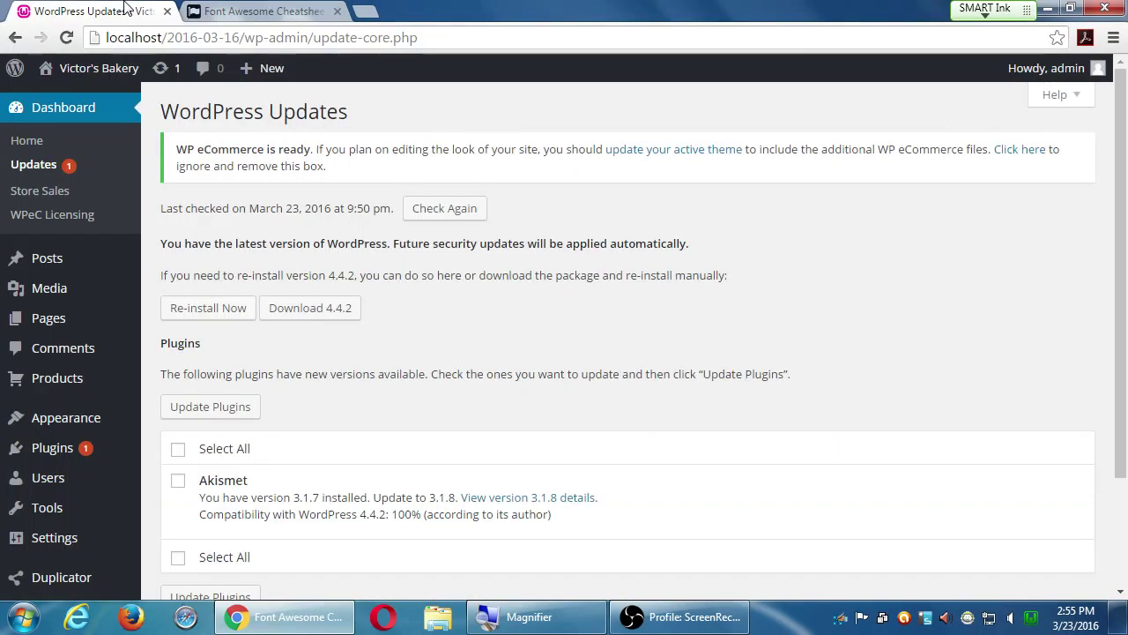
mouse_move(74, 420)
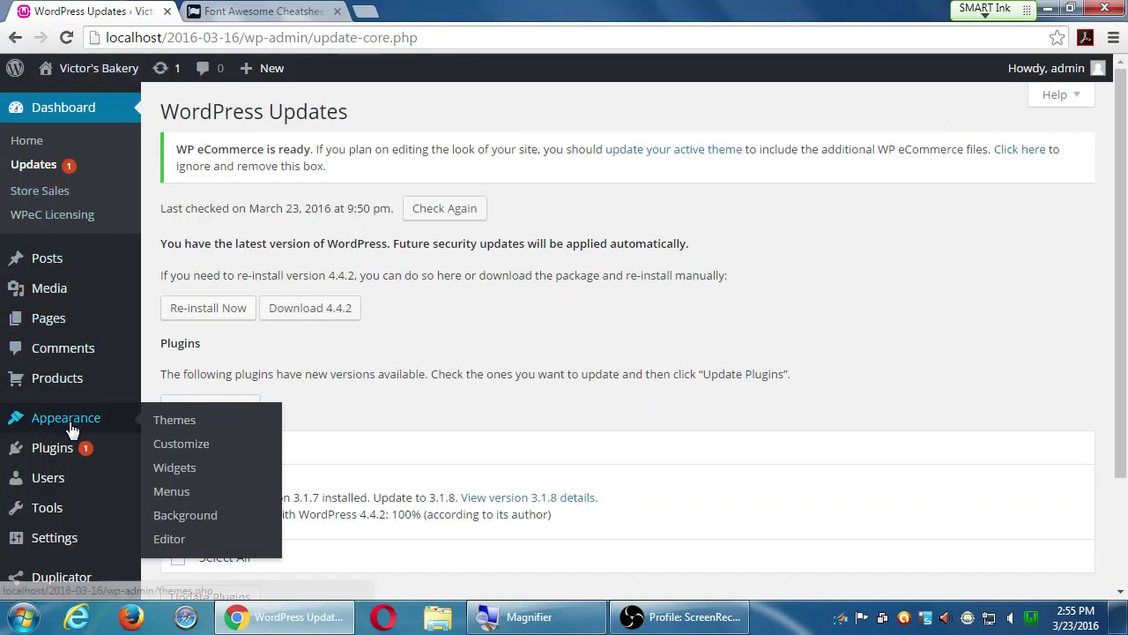
click(181, 550)
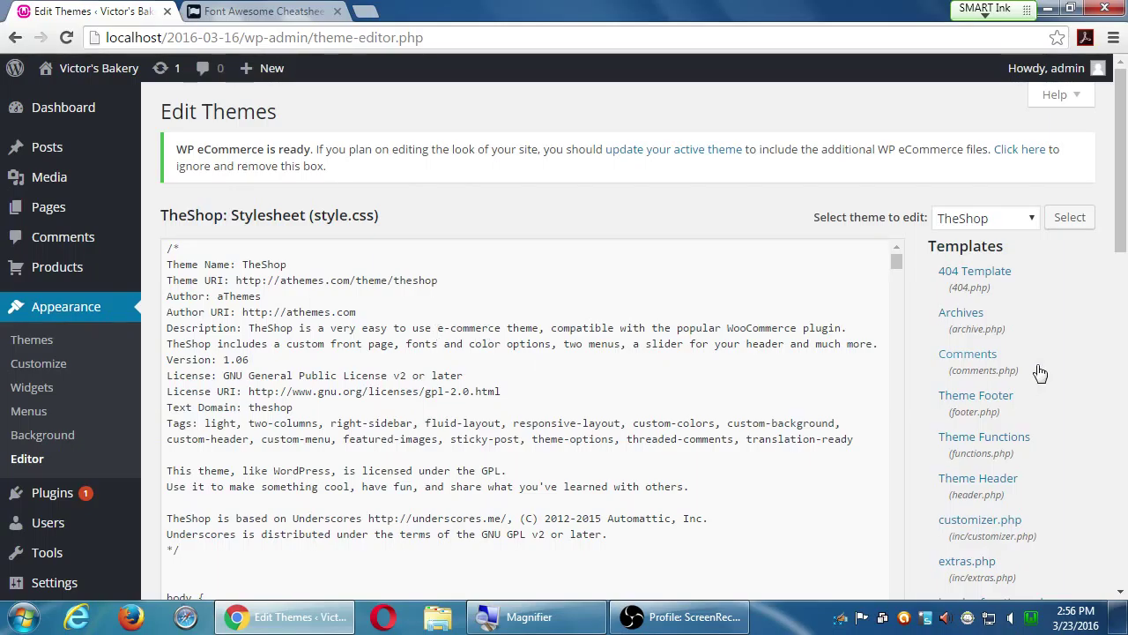
scroll(1097, 344, down, 1)
scroll(1098, 344, down, 3)
scroll(1093, 348, up, 4)
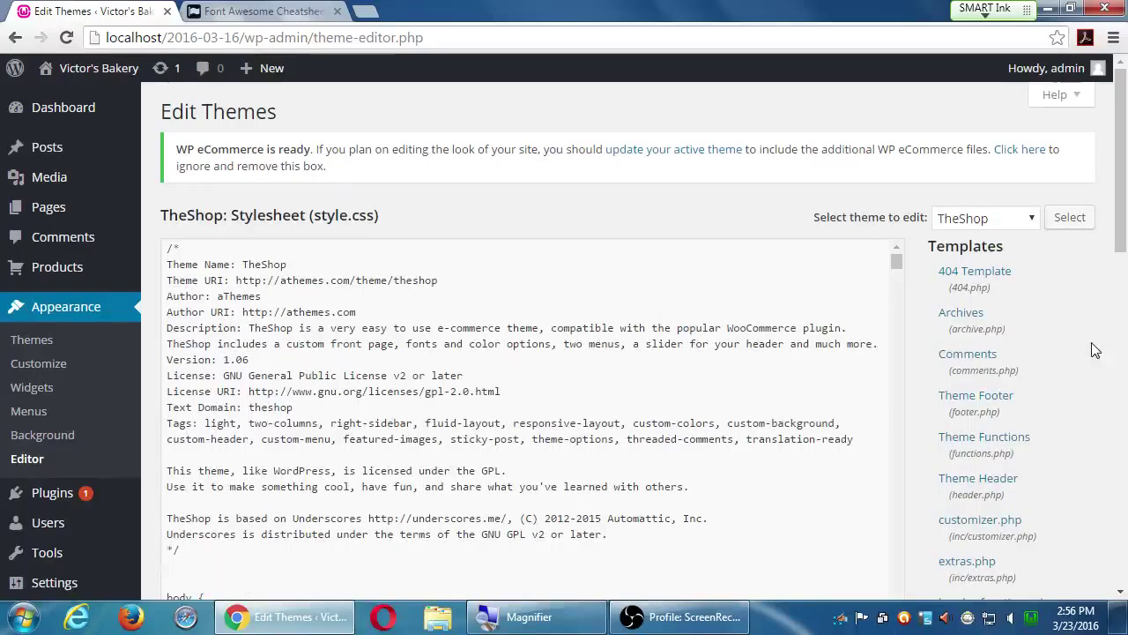
Check the WordPress Updates page for plugin and theme updates and reopen the theme editor on TheShop's stylesheet.
click(161, 71)
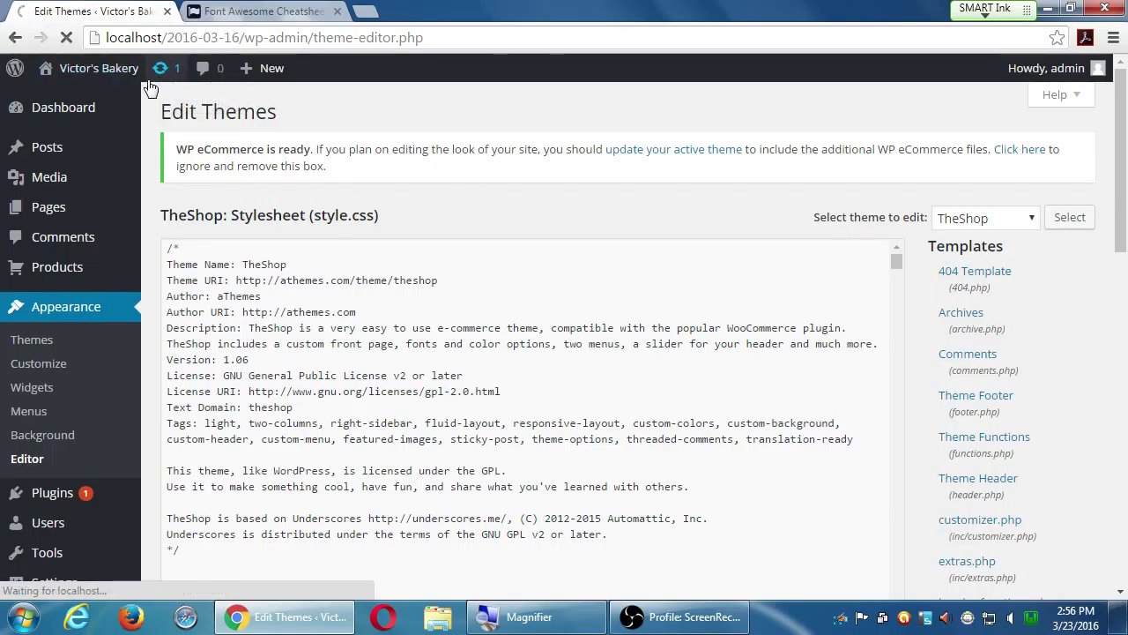
scroll(247, 370, down, 2)
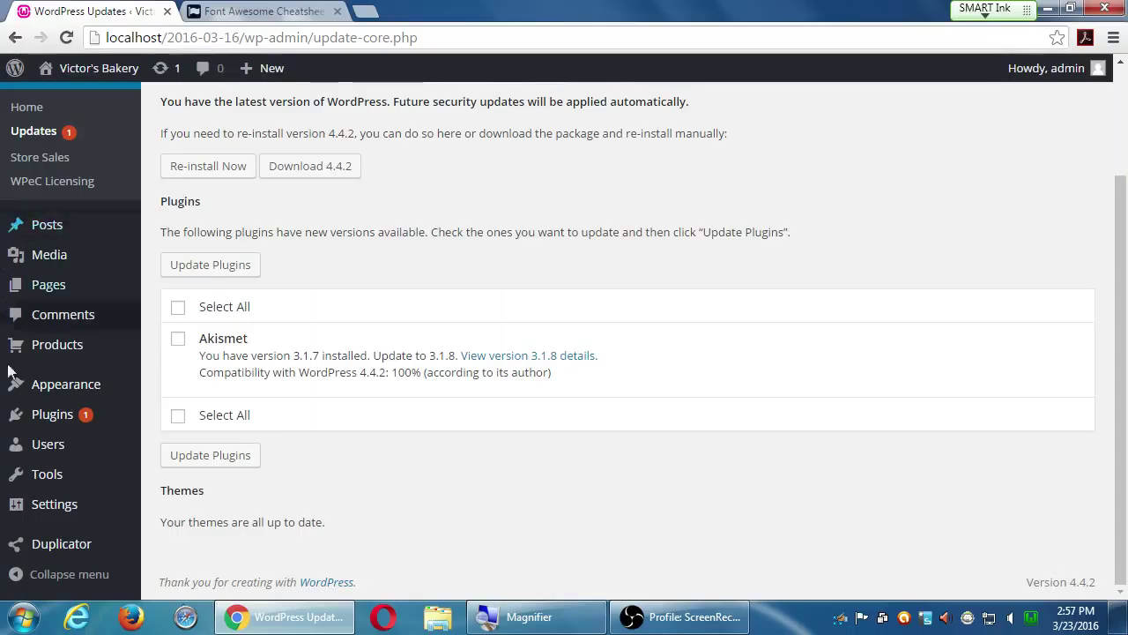
mouse_move(71, 388)
click(170, 504)
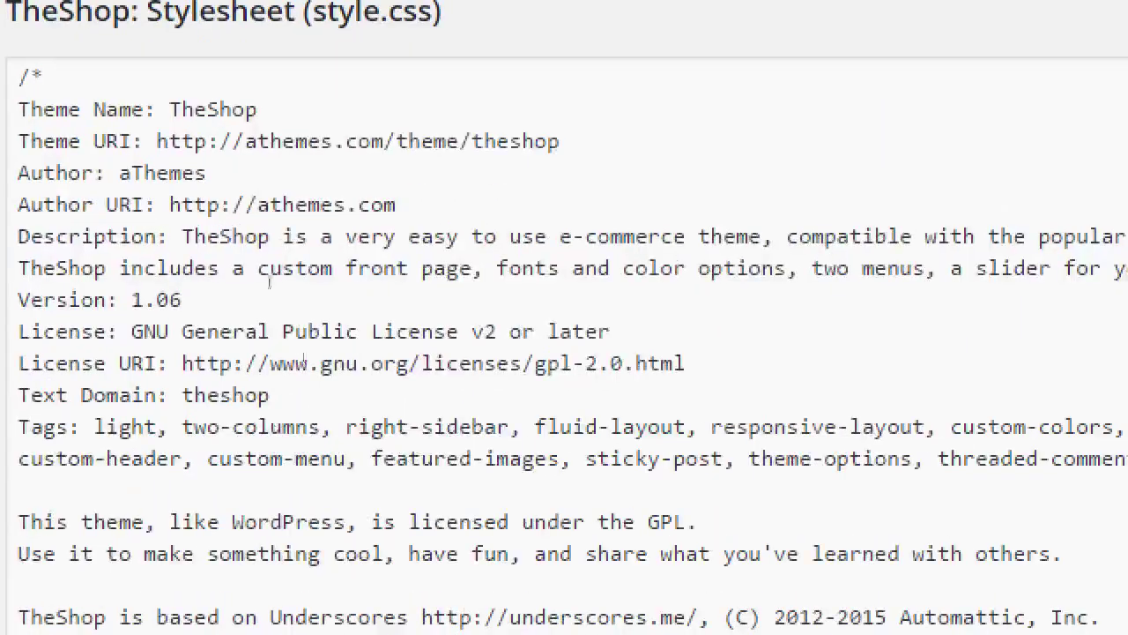
Examine the file name and the theme header comment of TheShop's style.css in the theme editor.
double_click(264, 150)
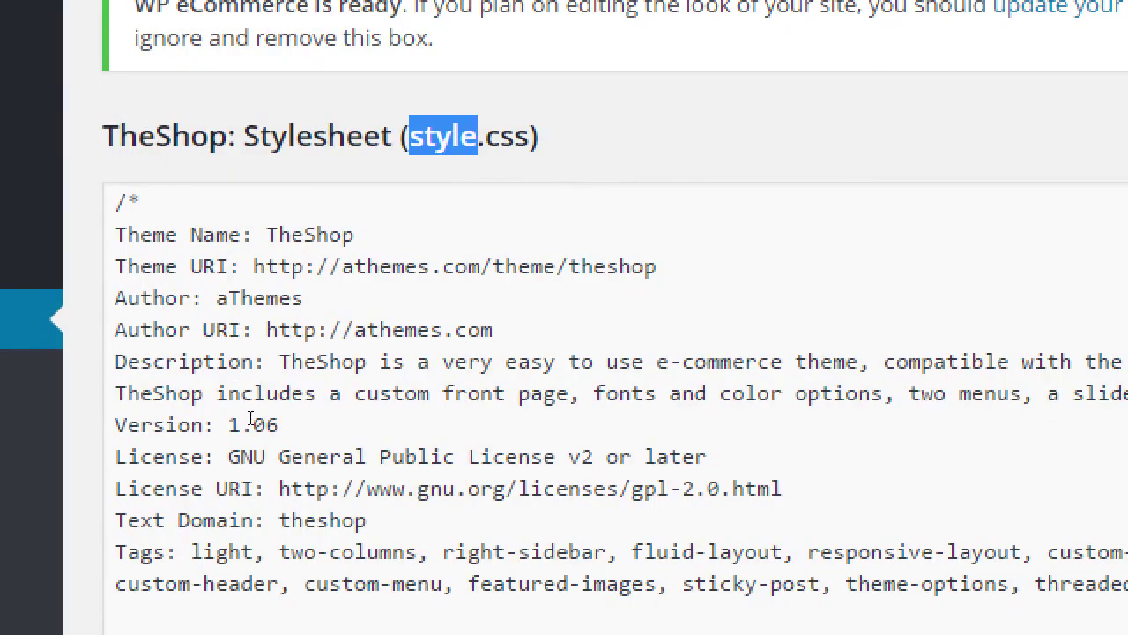
double_click(297, 552)
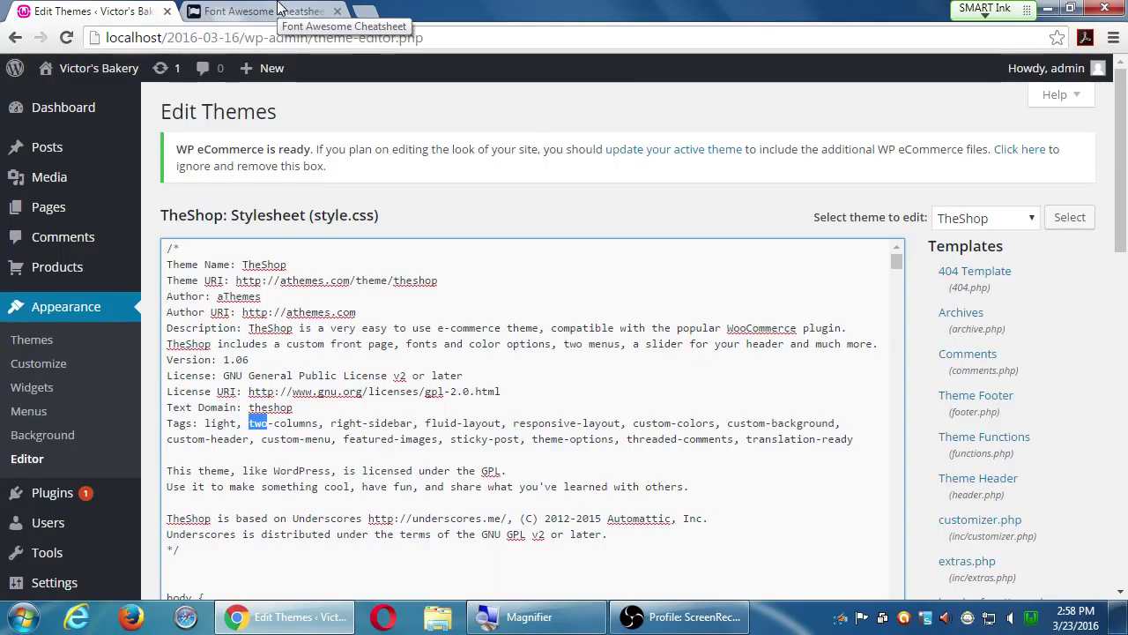
Load bing.com in place of the Font Awesome cheatsheet and search for "wordpress child theme".
click(279, 7)
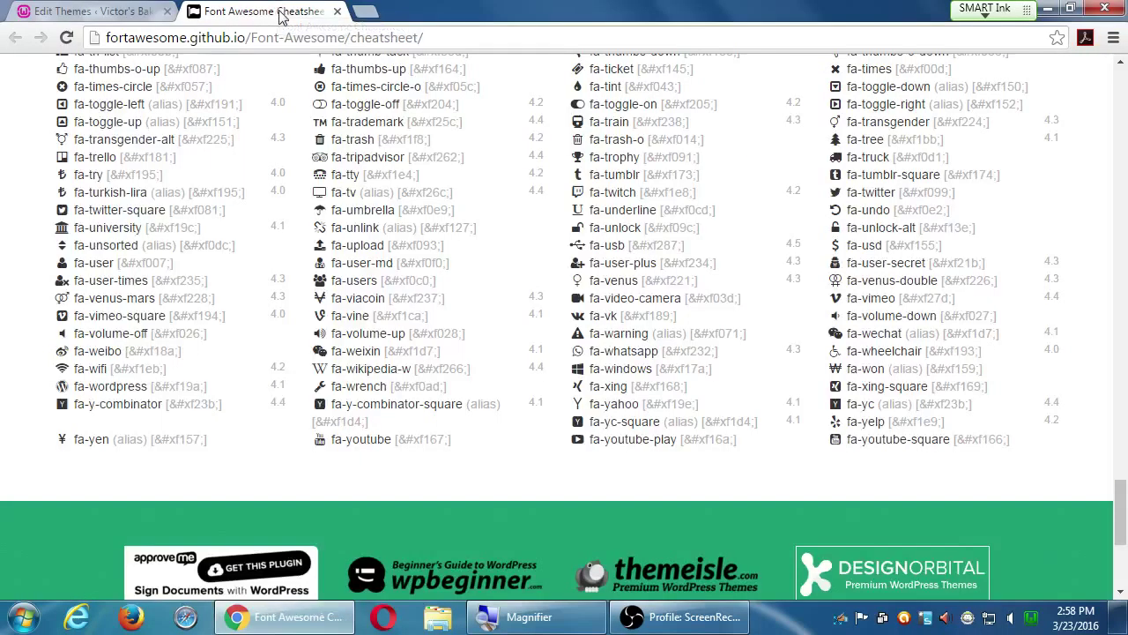
key(ctrl+l)
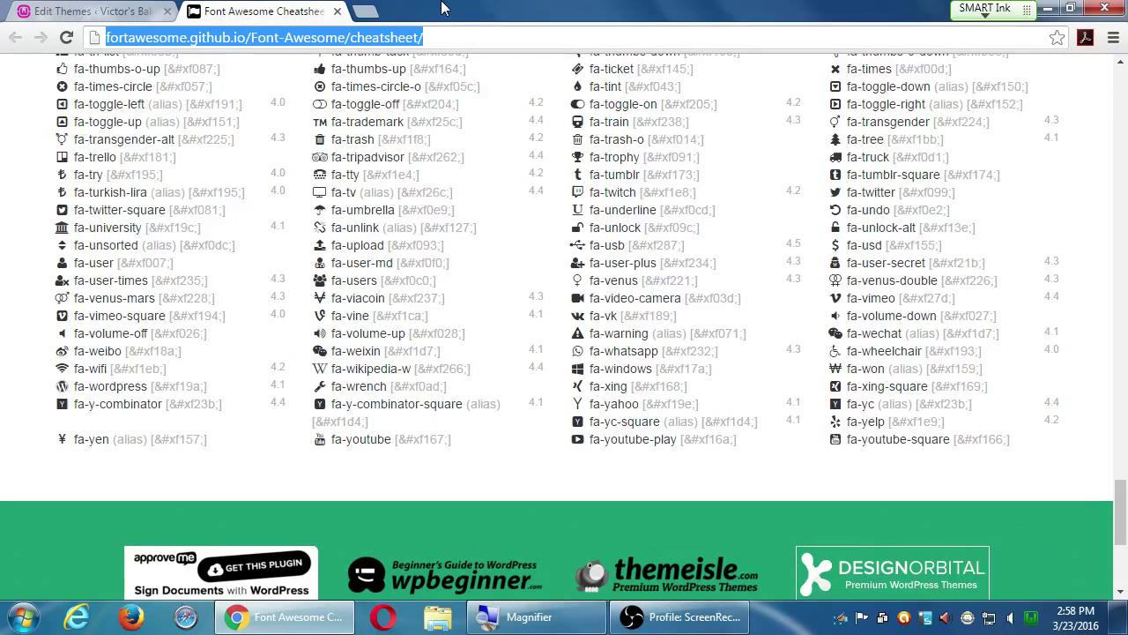
text(bing.com)
key(Return)
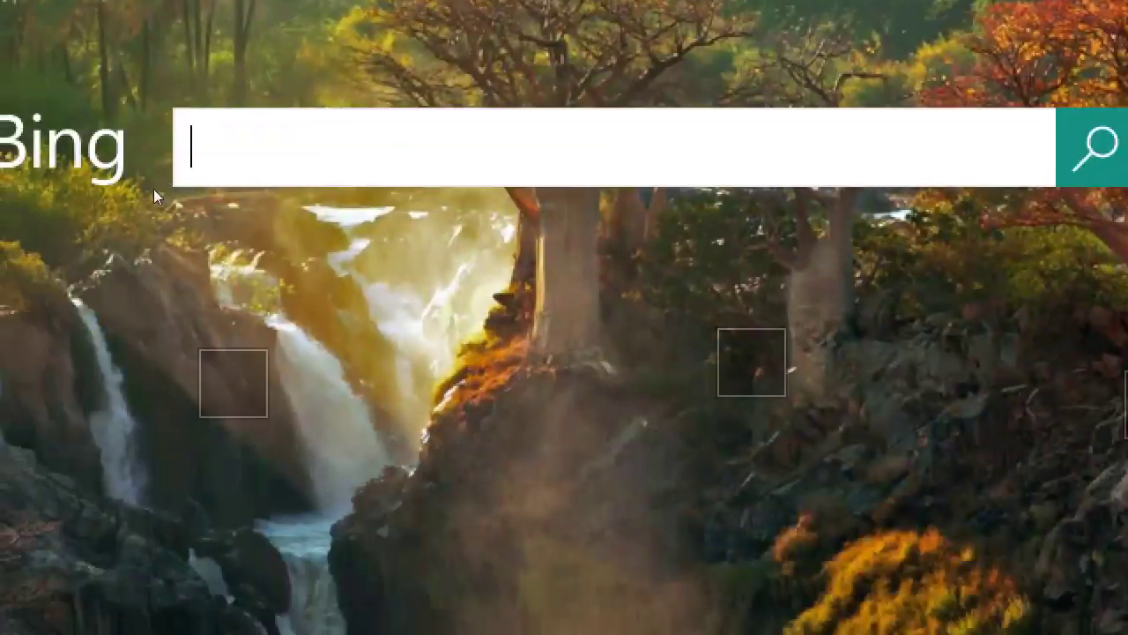
text(wordp)
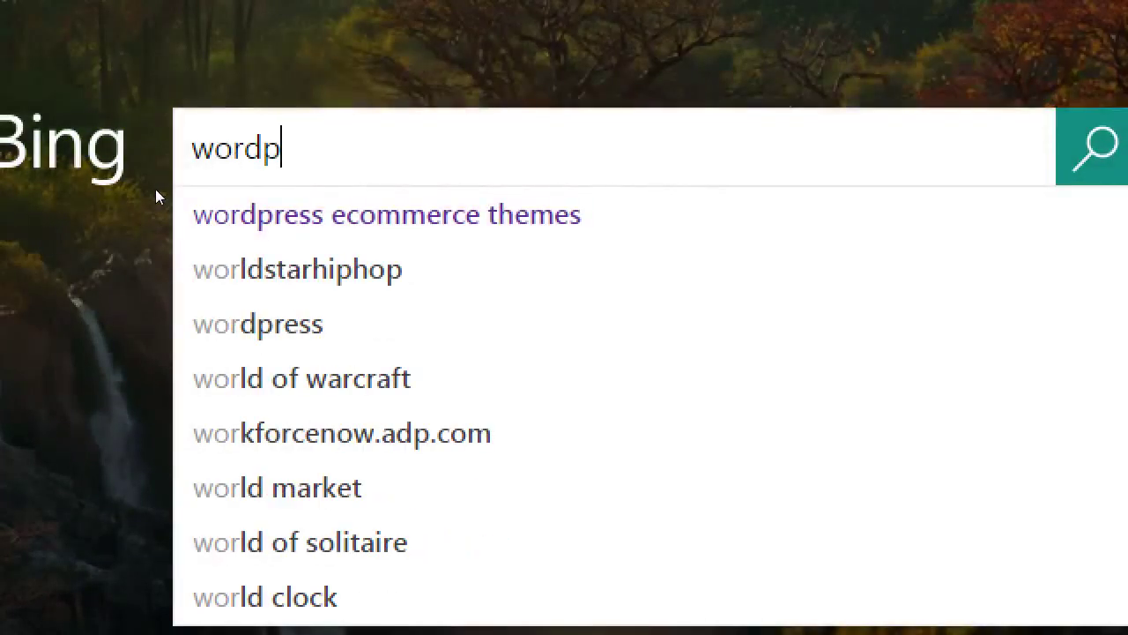
text(ress child)
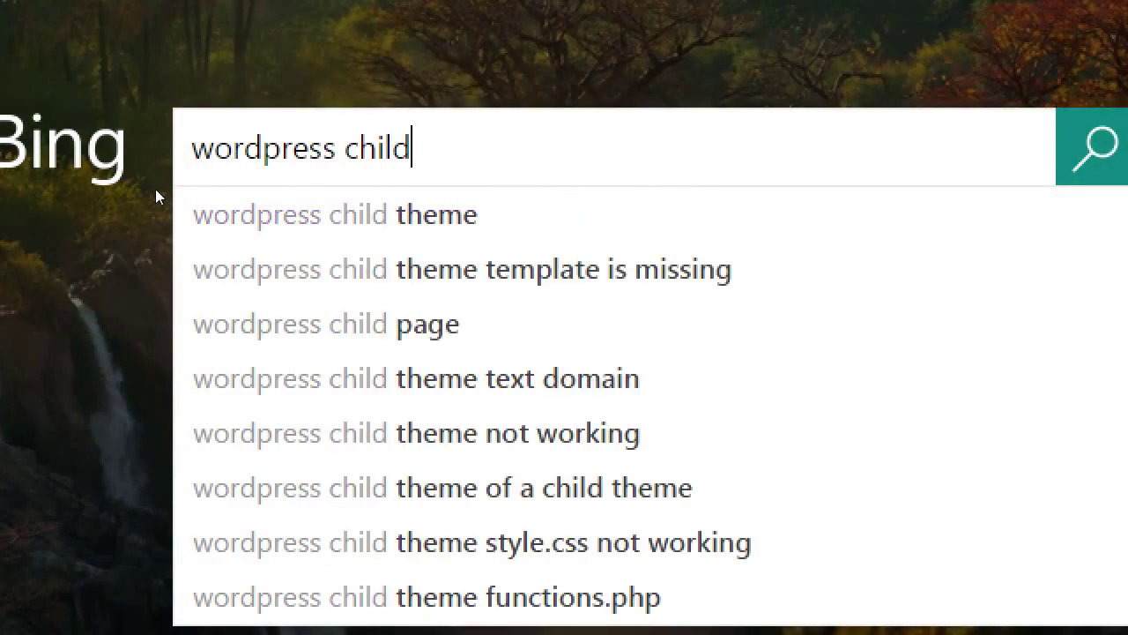
key(Down)
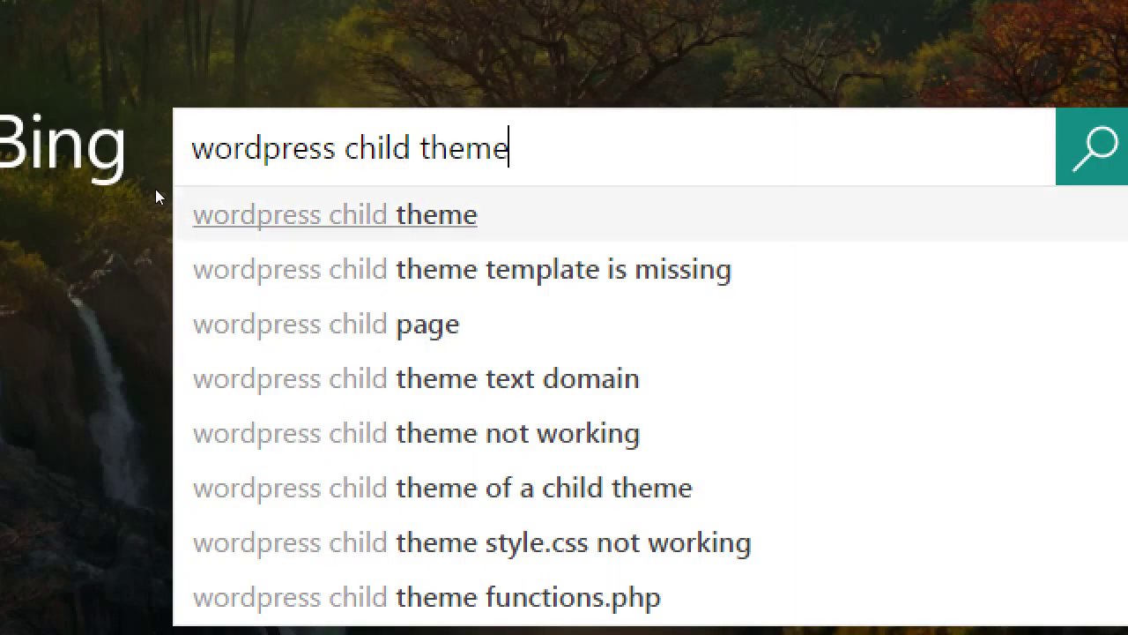
key(Return)
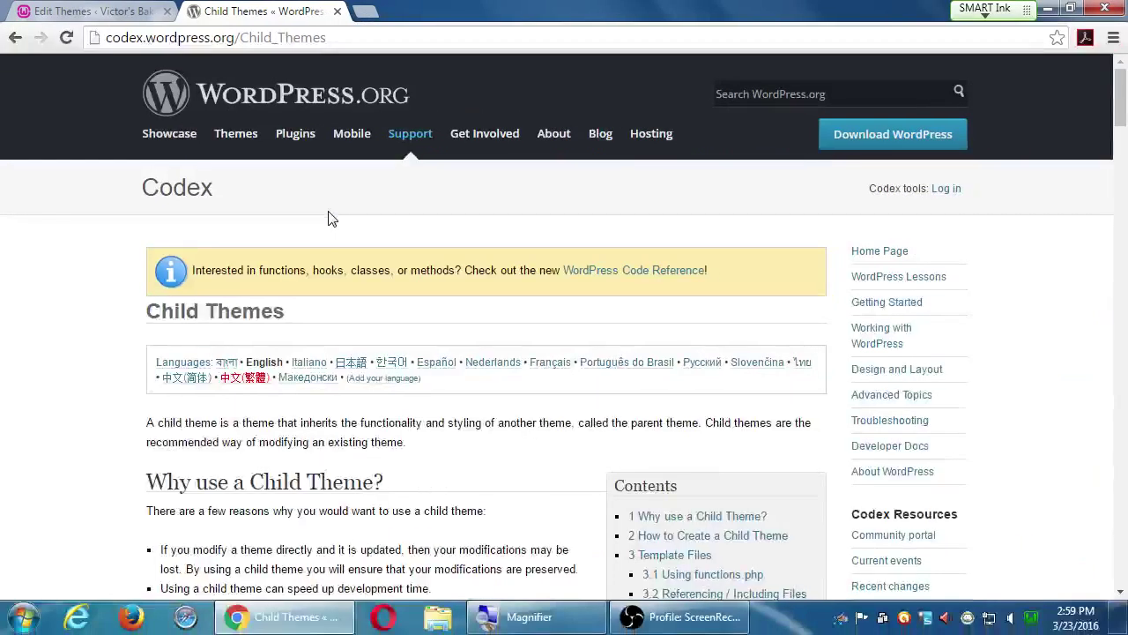
Skim the WordPress Codex article on Child Themes and examine its introductory definition at higher magnification.
scroll(184, 217, down, 10)
scroll(232, 265, down, 20)
scroll(233, 273, up, 15)
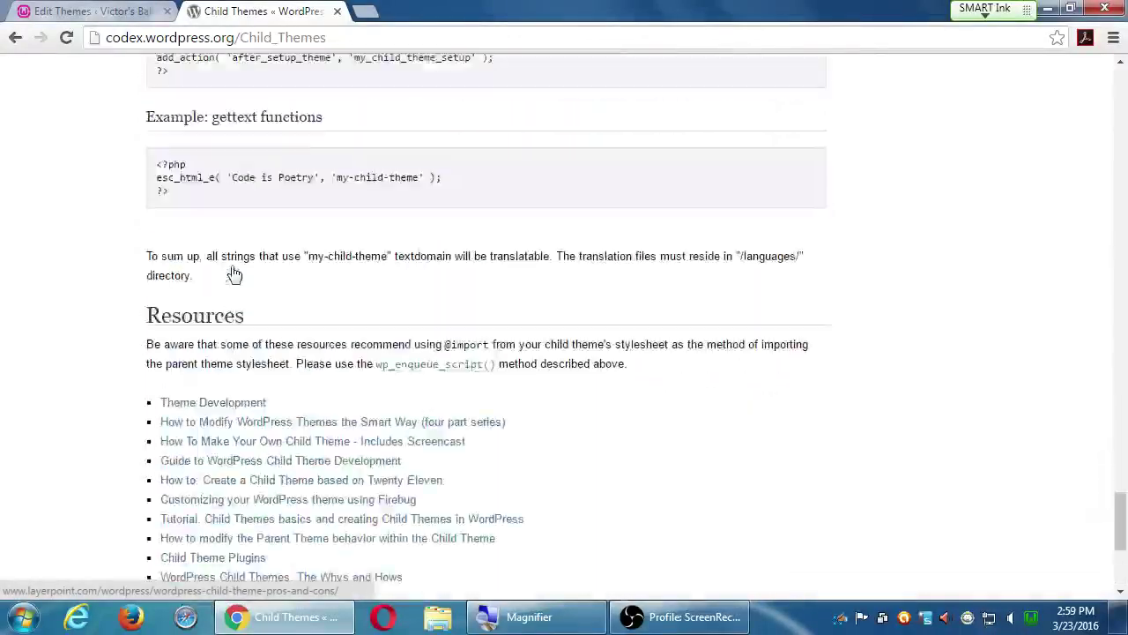
scroll(233, 268, up, 20)
scroll(232, 273, up, 2)
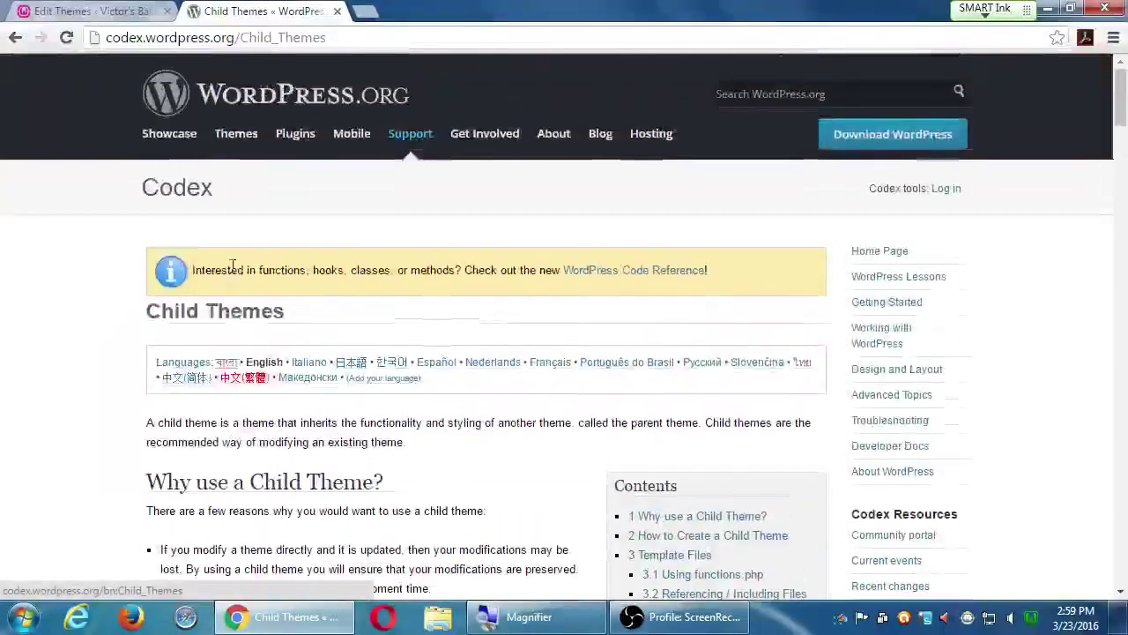
scroll(92, 291, down, 3)
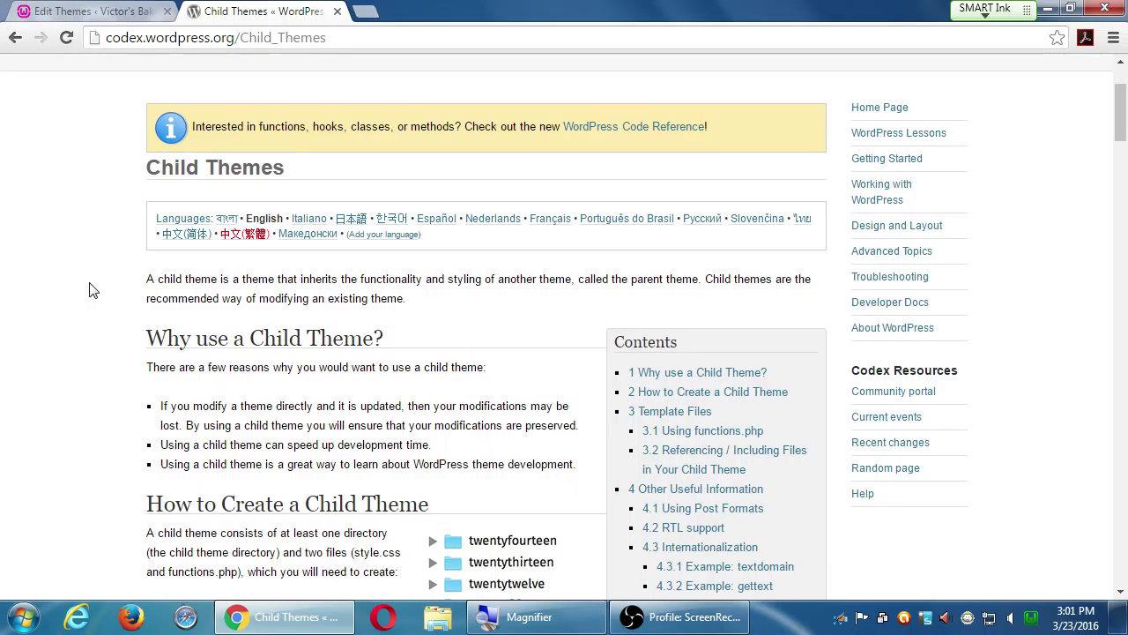
key(super+plus)
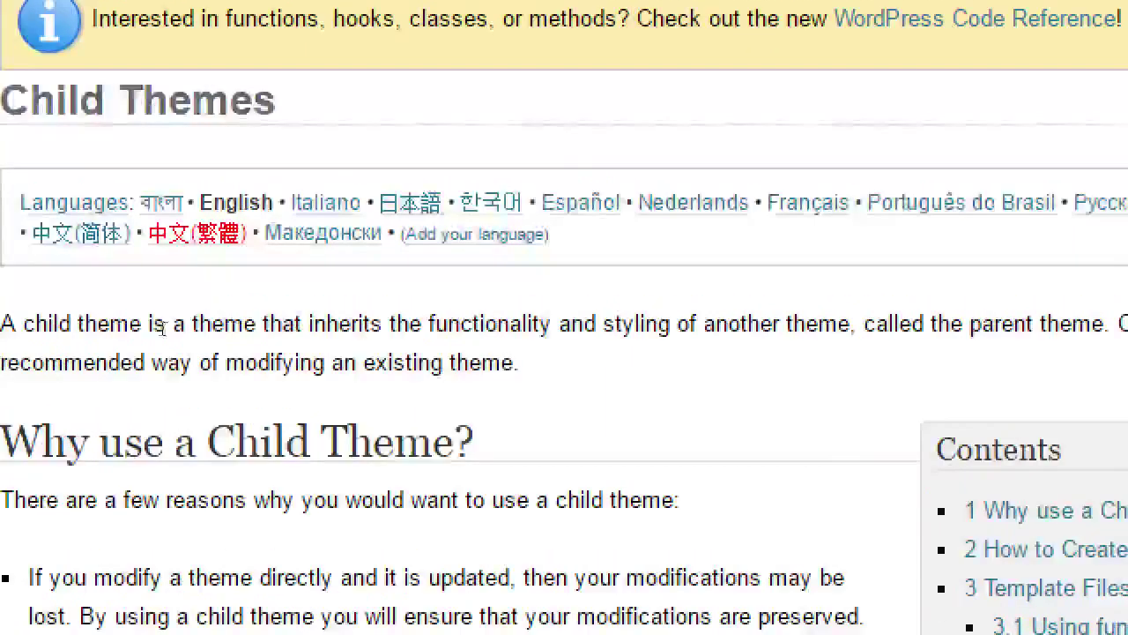
double_click(117, 376)
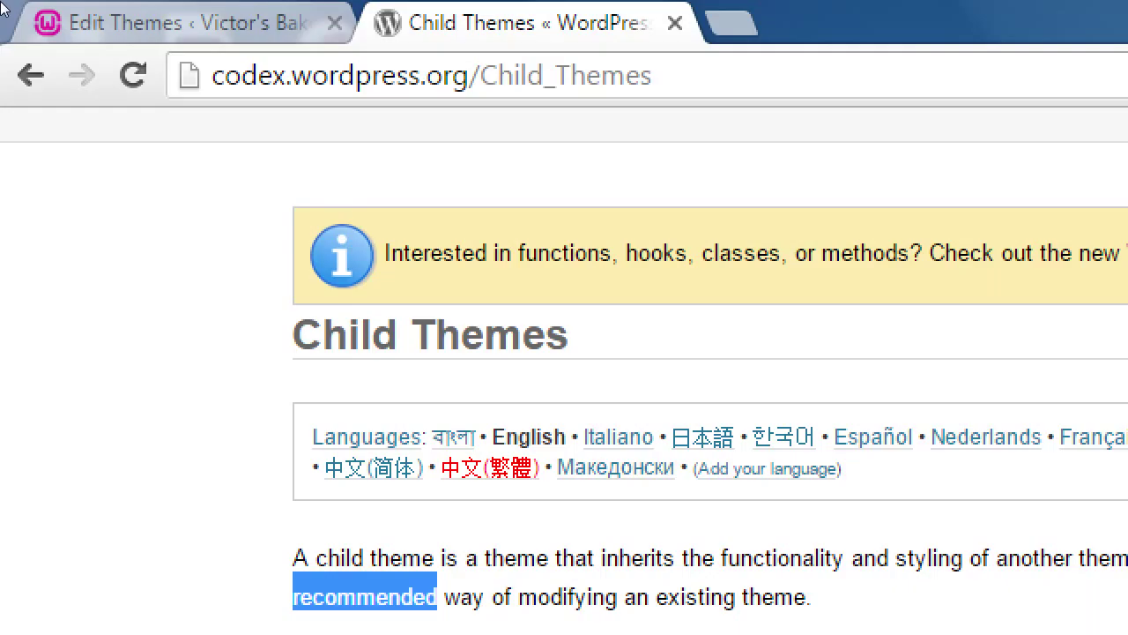
Compare TheShop's stylesheet in the theme editor with the Codex explanation of why to use a child theme.
click(105, 23)
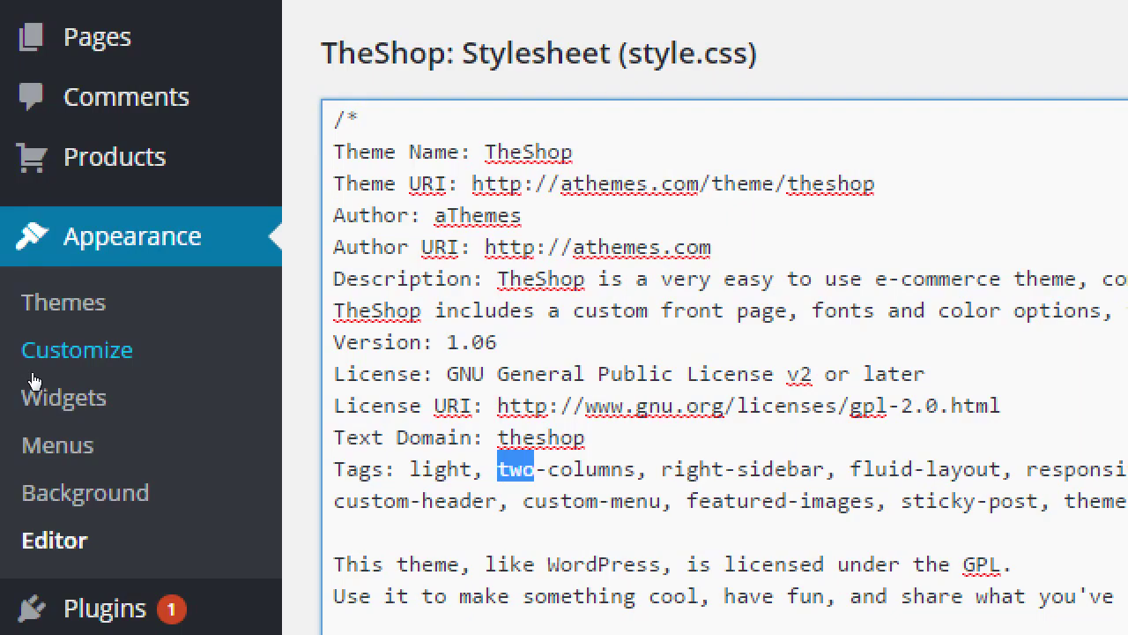
click(344, 392)
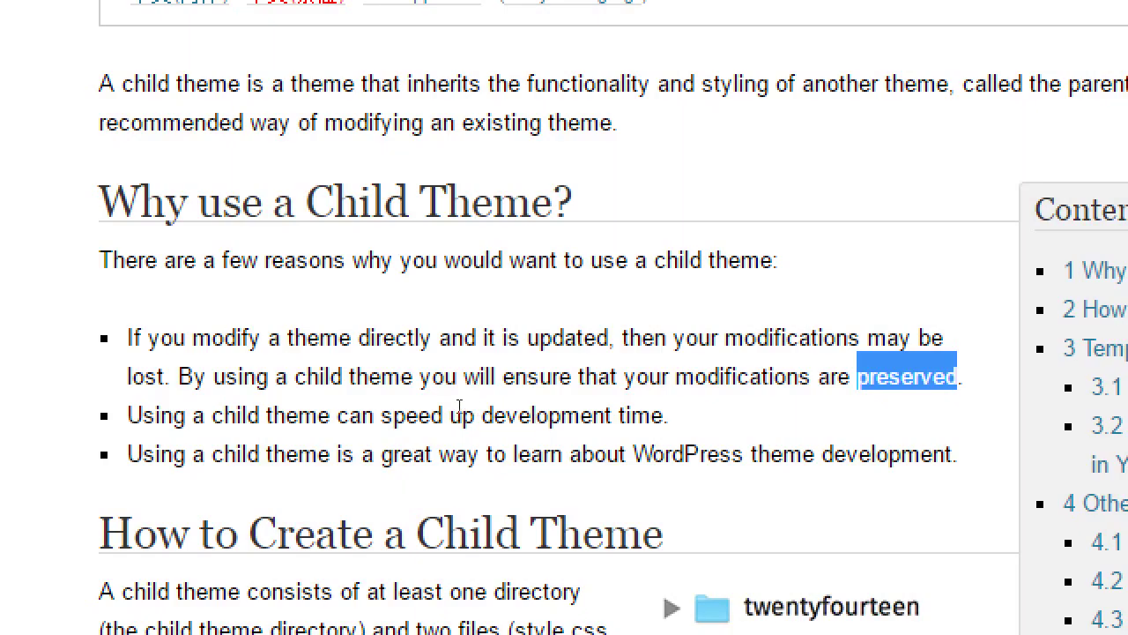
drag(552, 337, 597, 376)
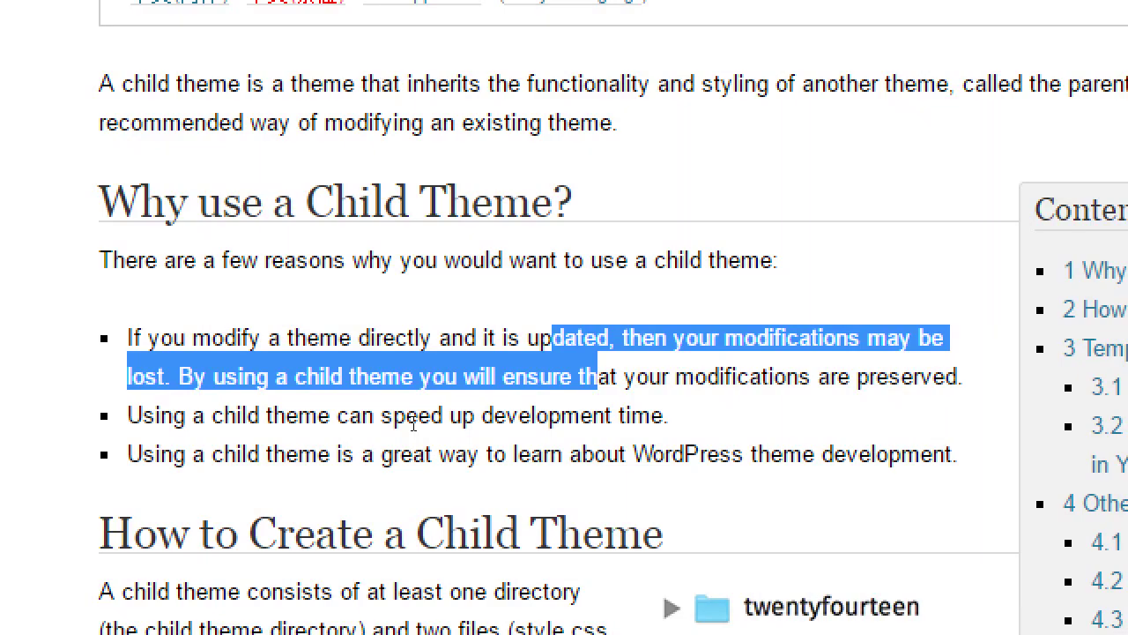
scroll(413, 424, down, 4)
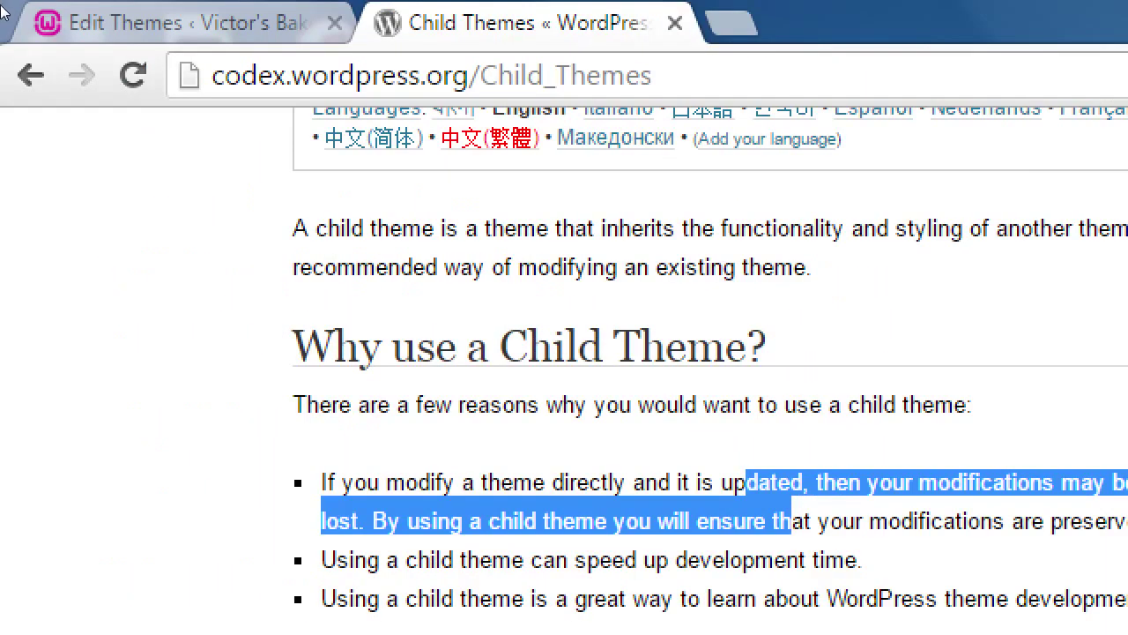
click(77, 19)
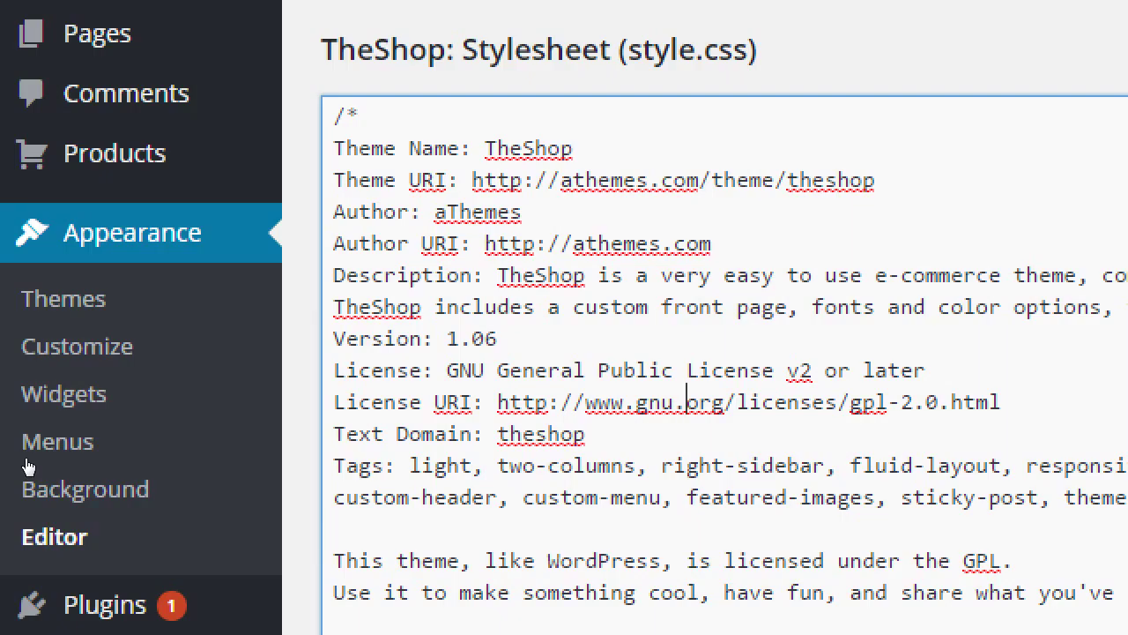
key(ctrl+Tab)
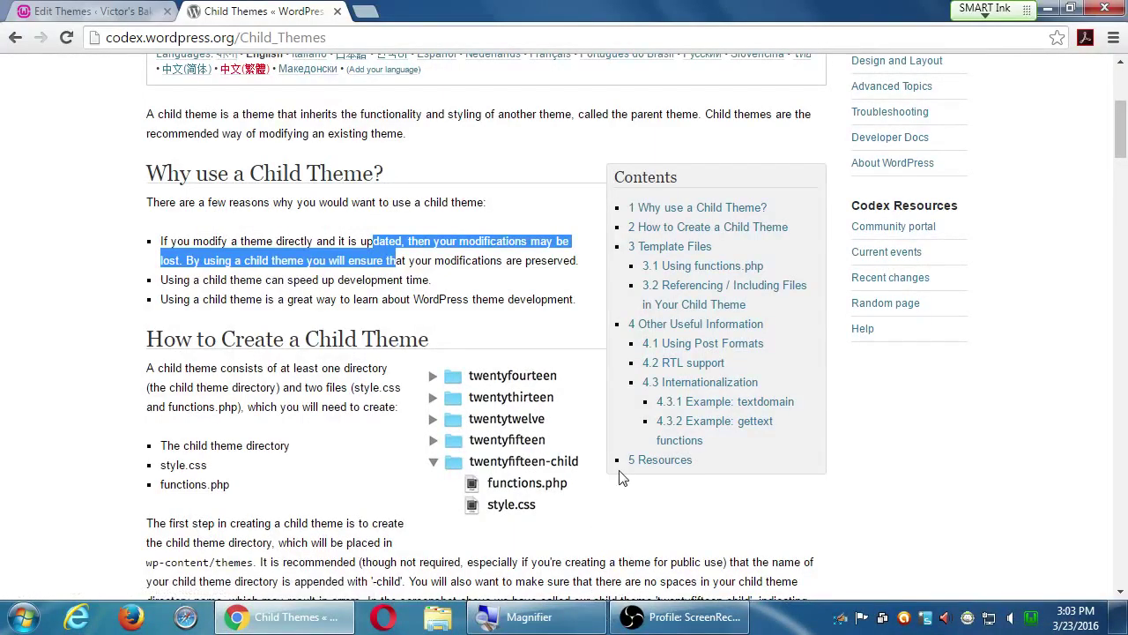
Show the desktop and open the C:\wamp\www folder in Windows Explorer.
key(super+d)
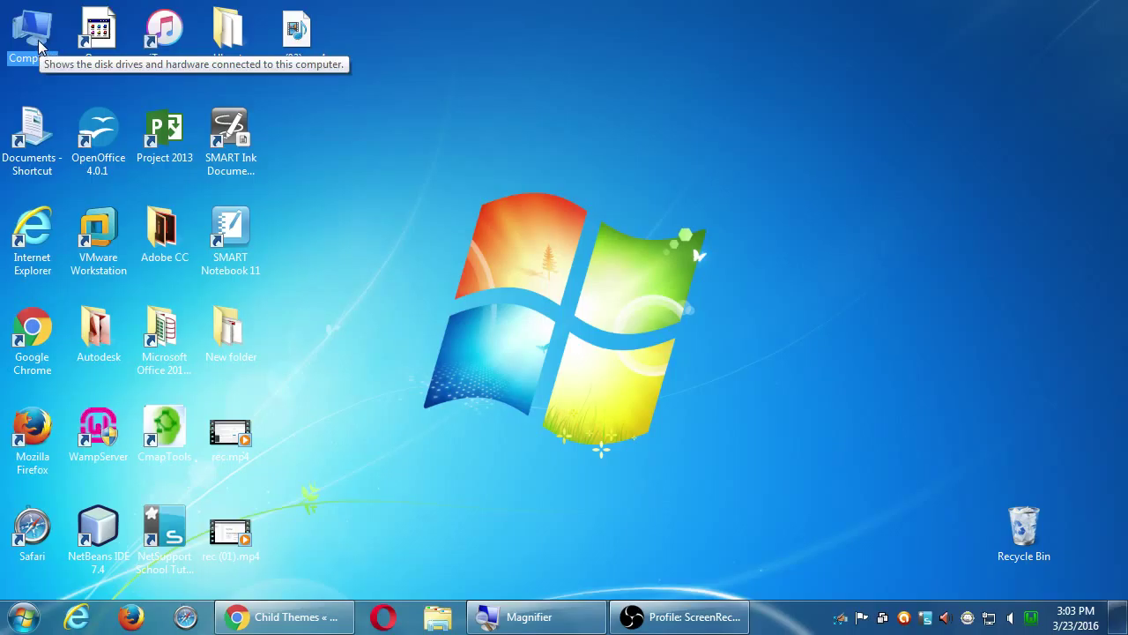
double_click(33, 33)
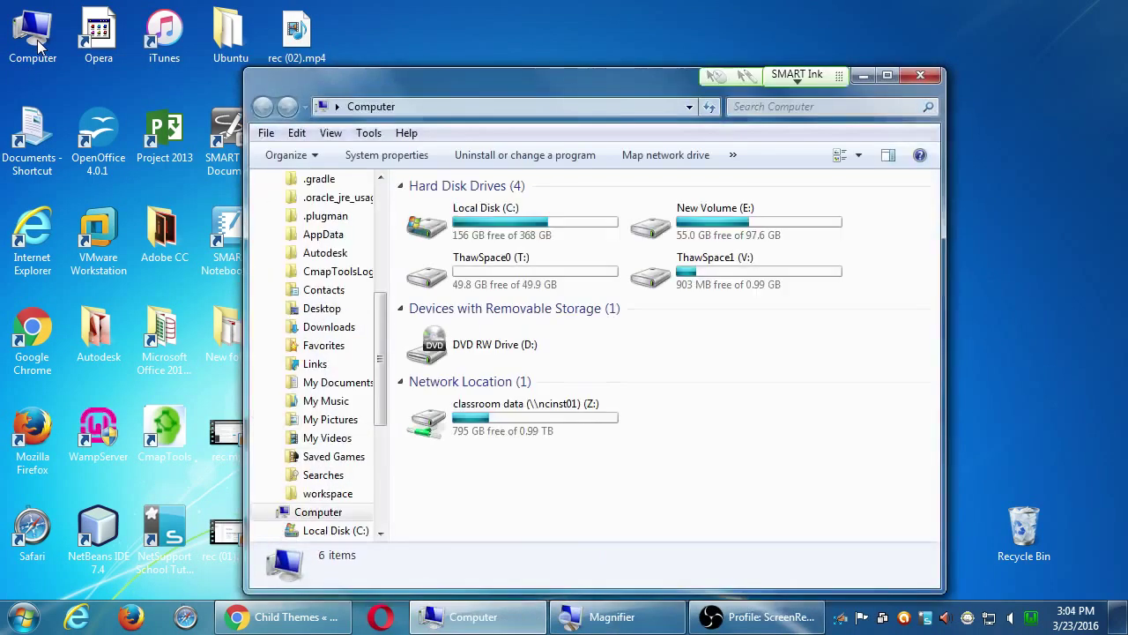
double_click(476, 227)
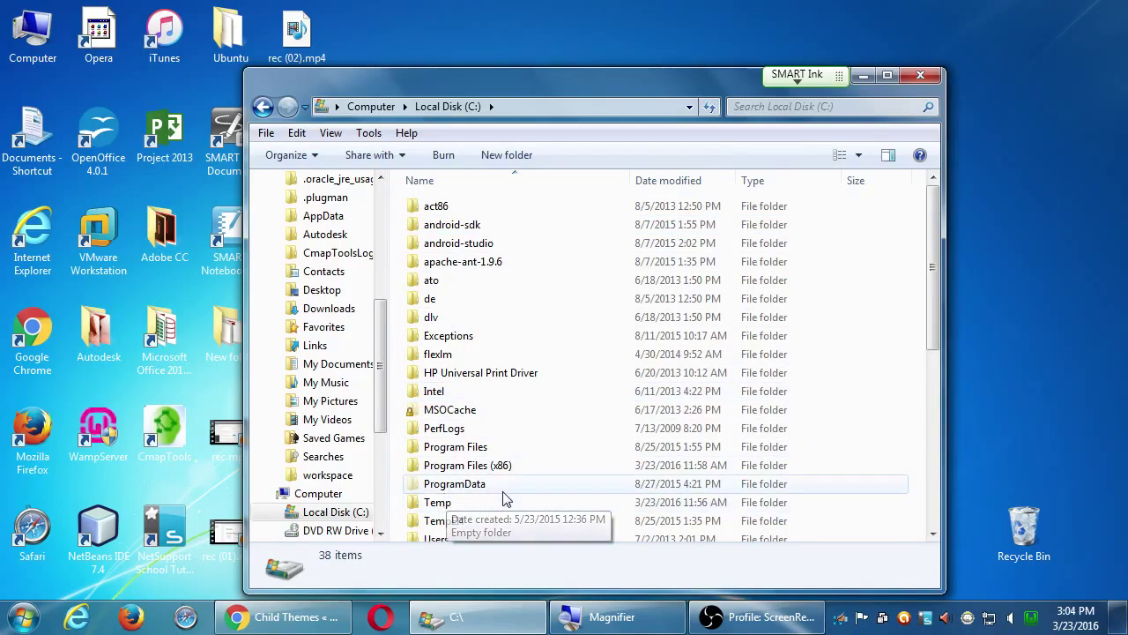
scroll(457, 510, down, 3)
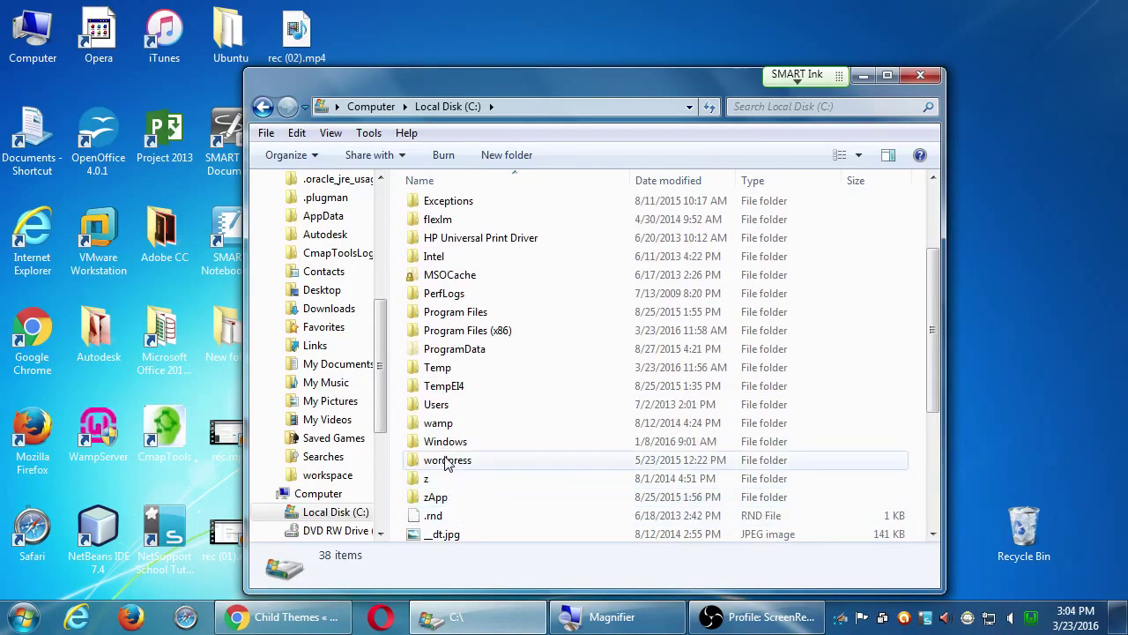
double_click(438, 423)
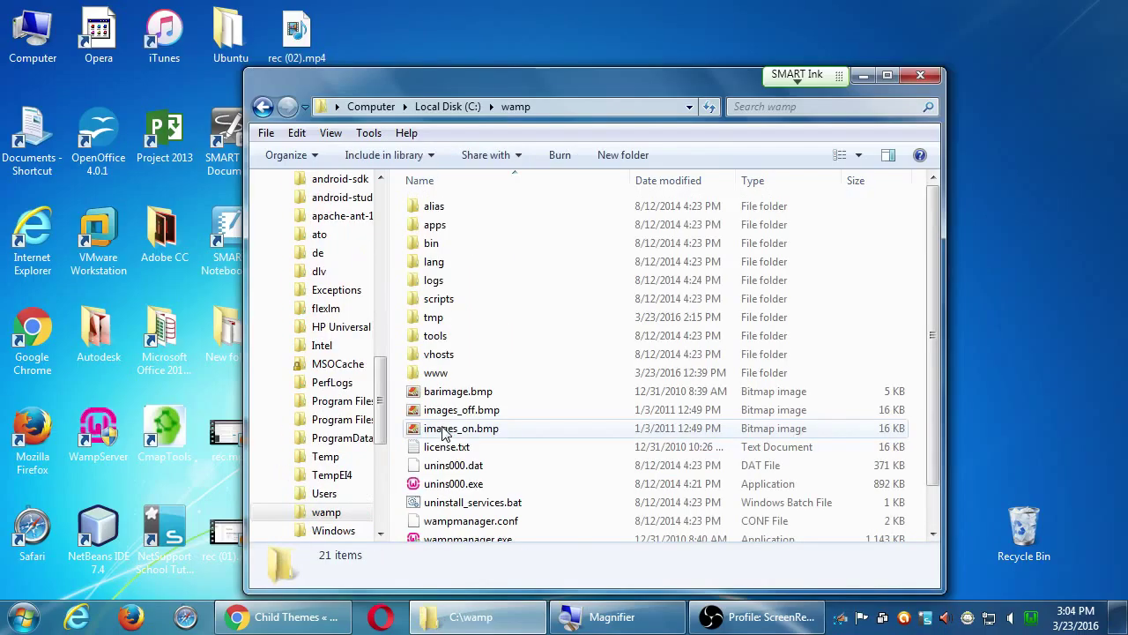
double_click(433, 373)
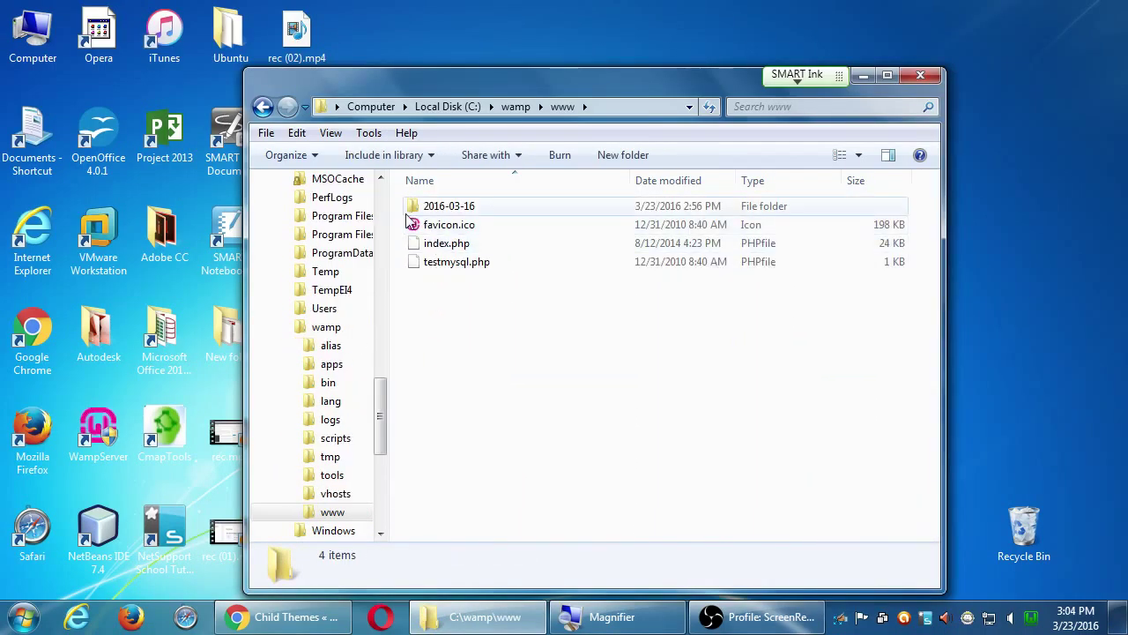
Open the 2016-03-16 site's wp-content\themes folder.
click(414, 210)
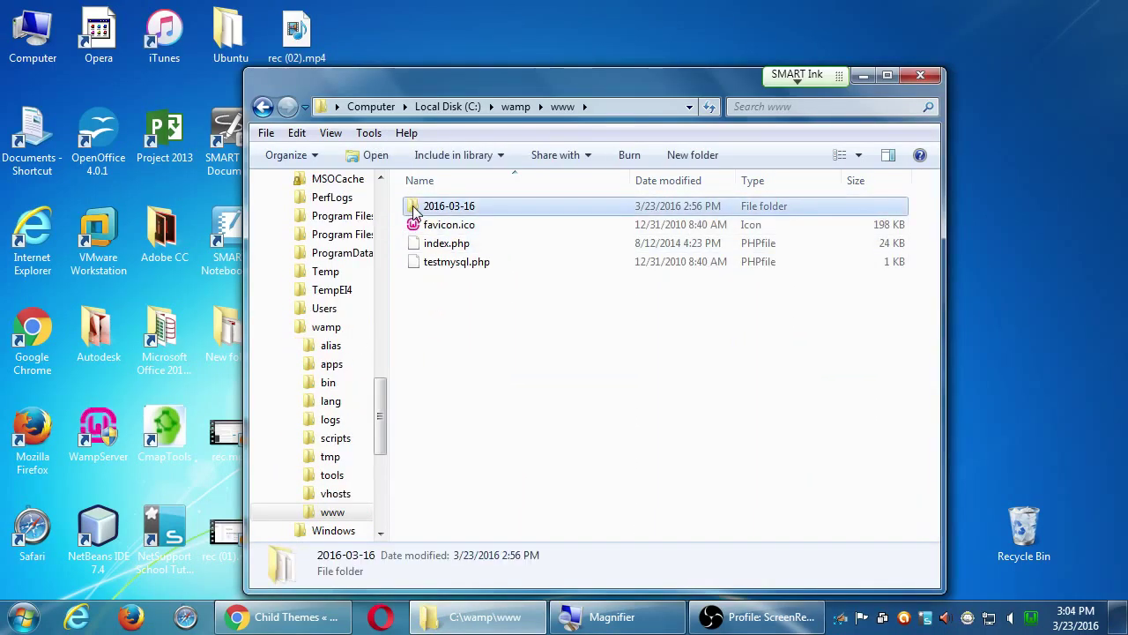
double_click(415, 209)
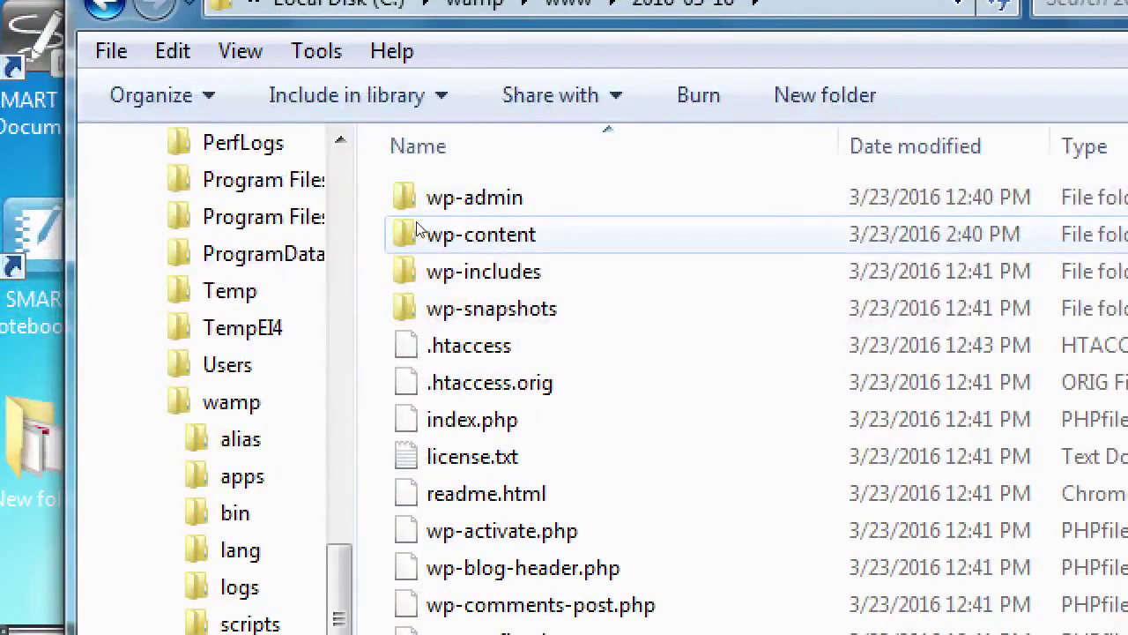
click(422, 231)
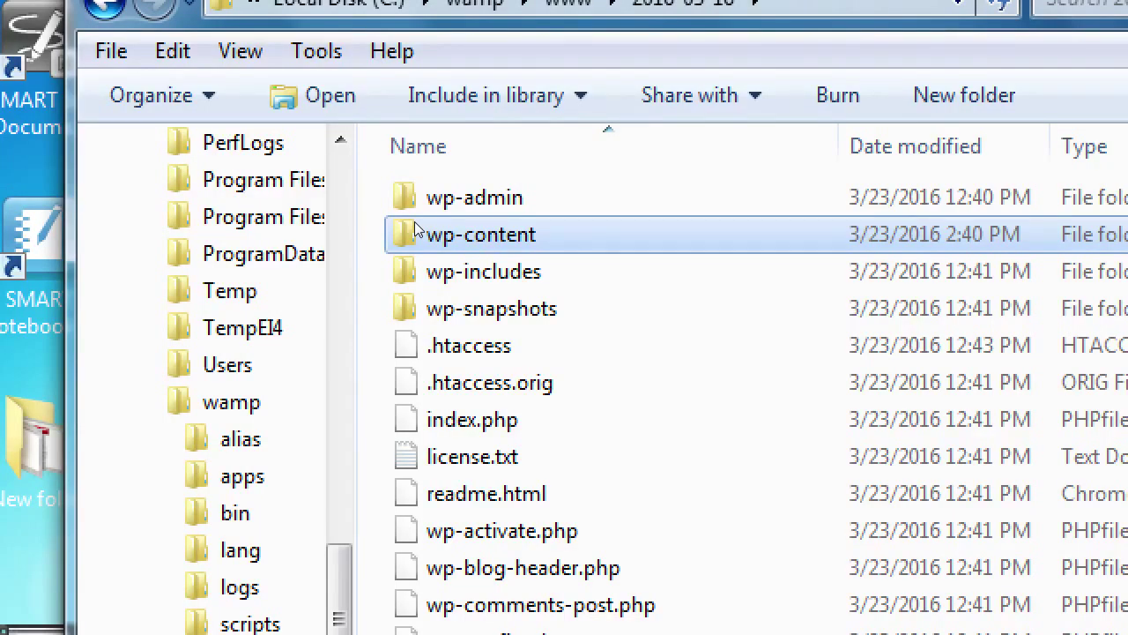
double_click(419, 231)
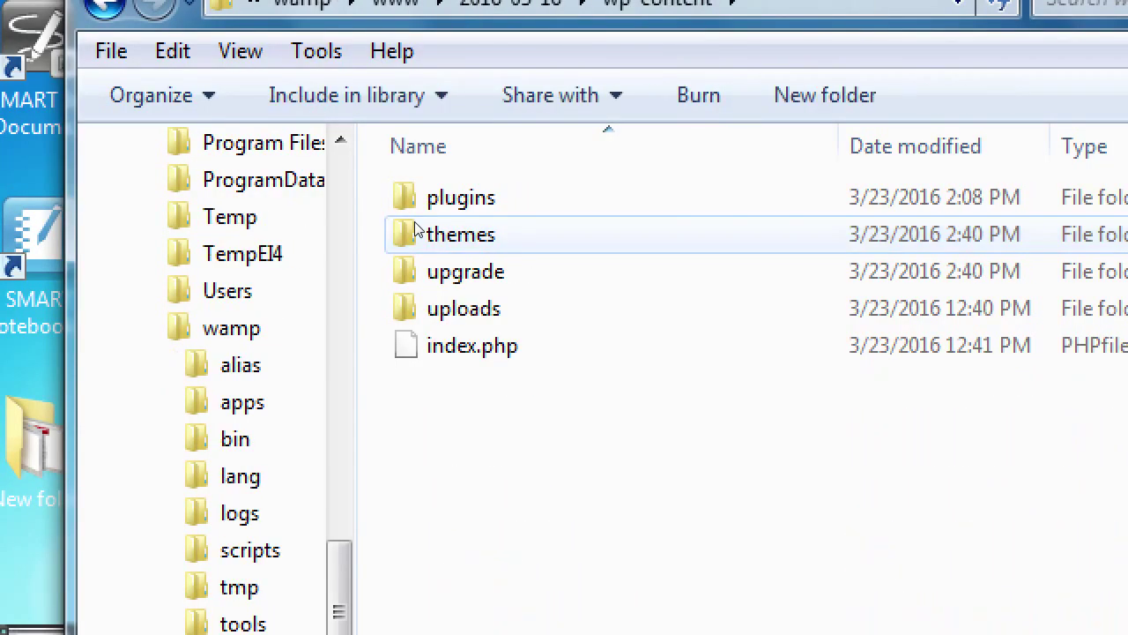
click(418, 231)
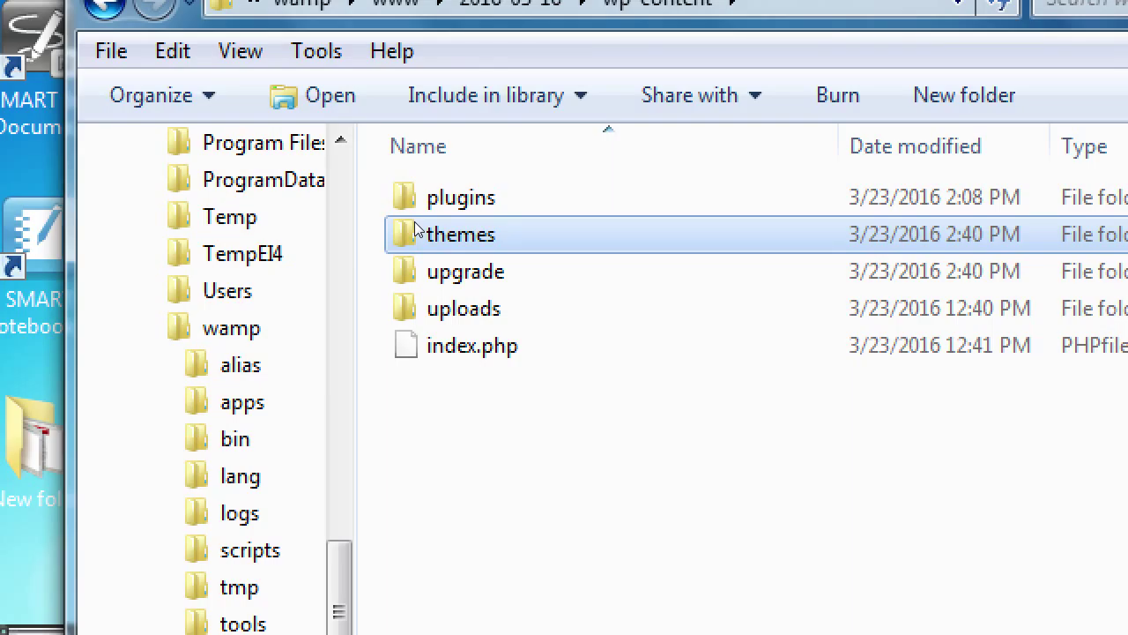
double_click(419, 231)
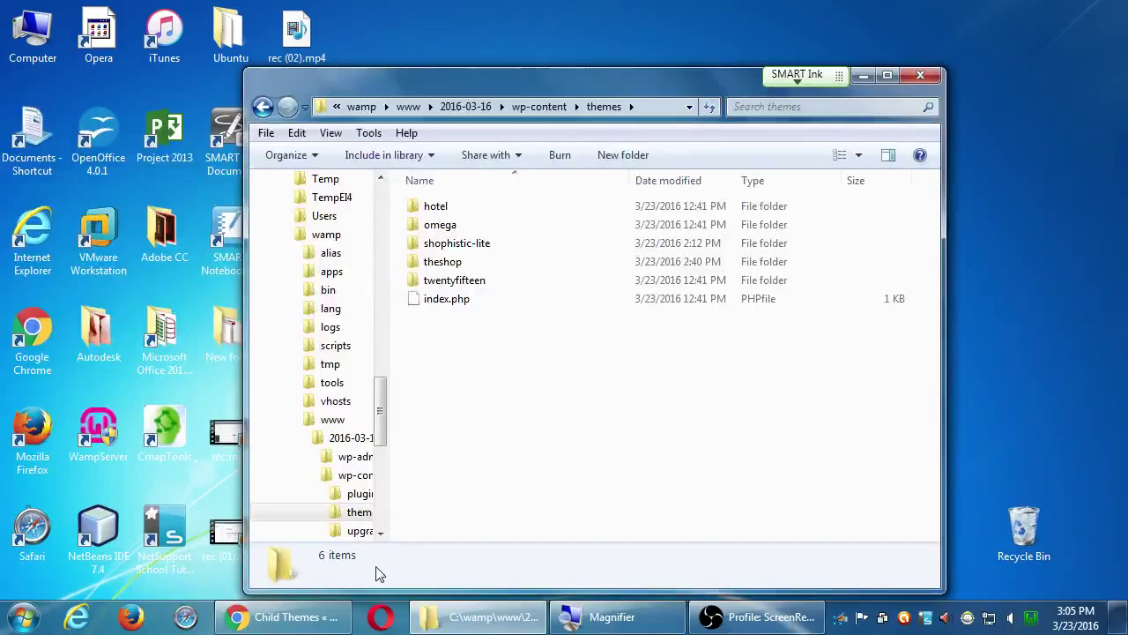
Review the Child Themes article and TheShop's stylesheet in the browser, and bring the themes folder window back to the front.
click(335, 603)
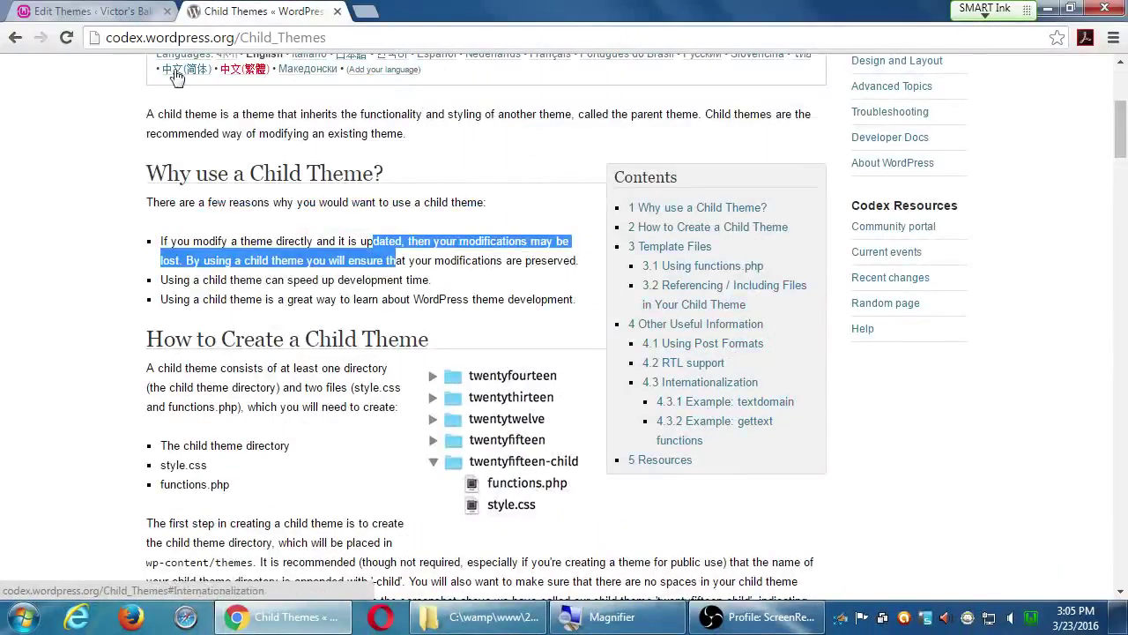
click(92, 11)
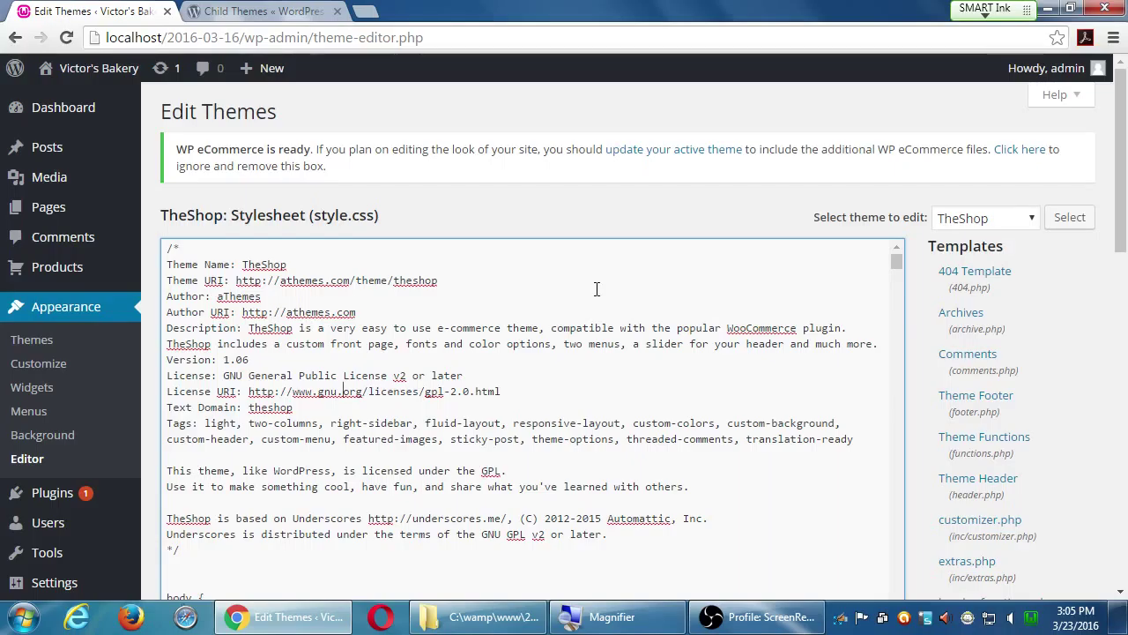
click(539, 618)
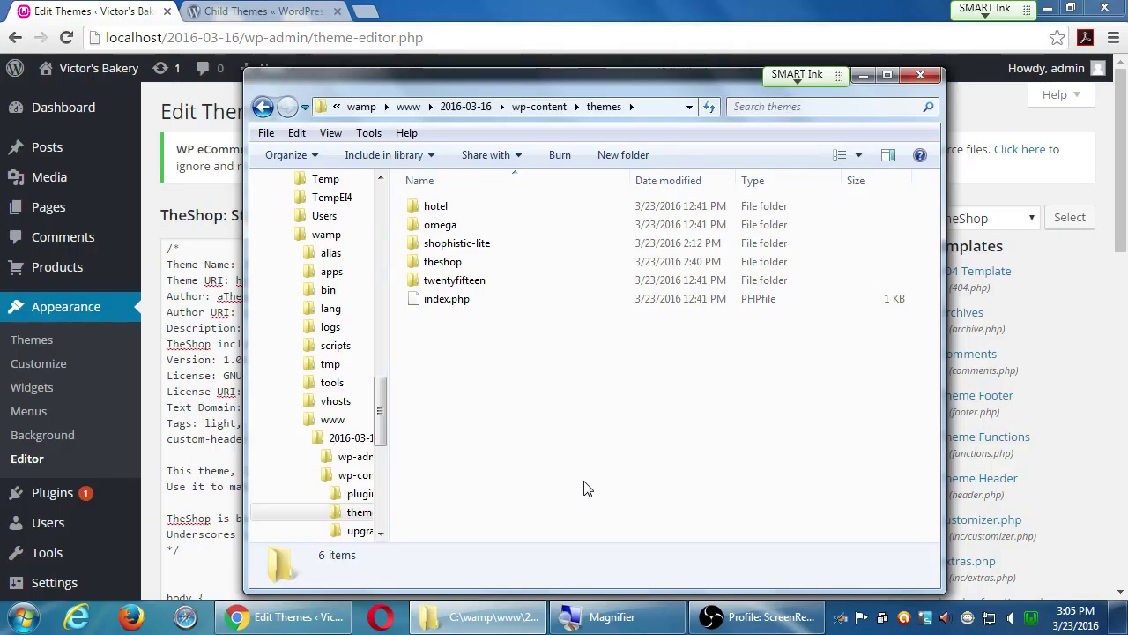
Switch to the Codex Child Themes article and read how to create and name the child theme directory.
click(317, 9)
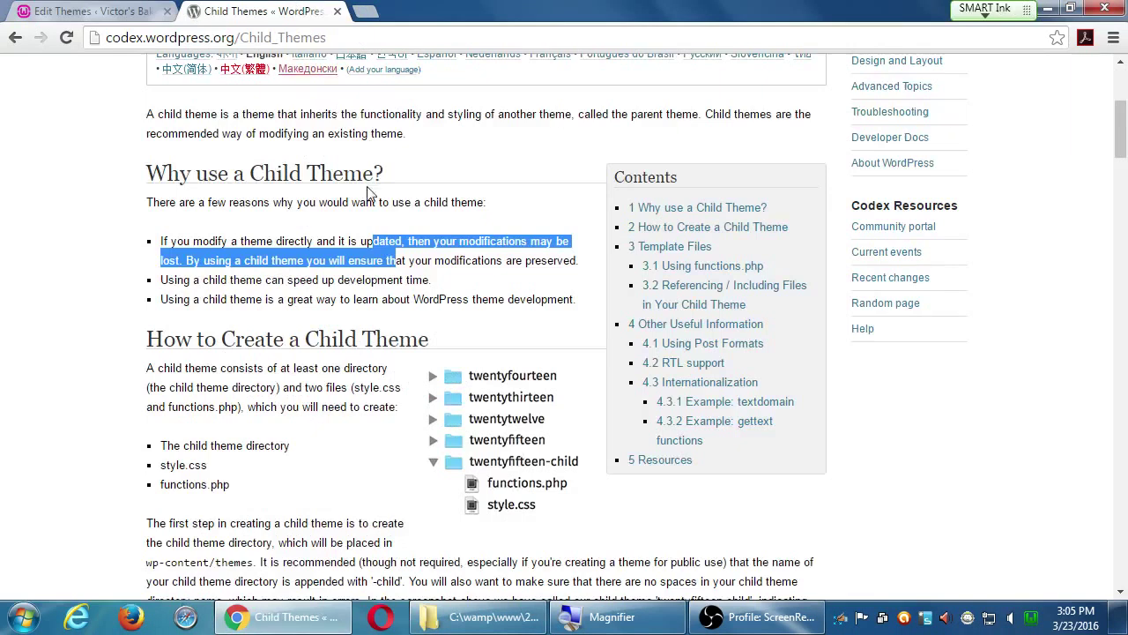
click(467, 323)
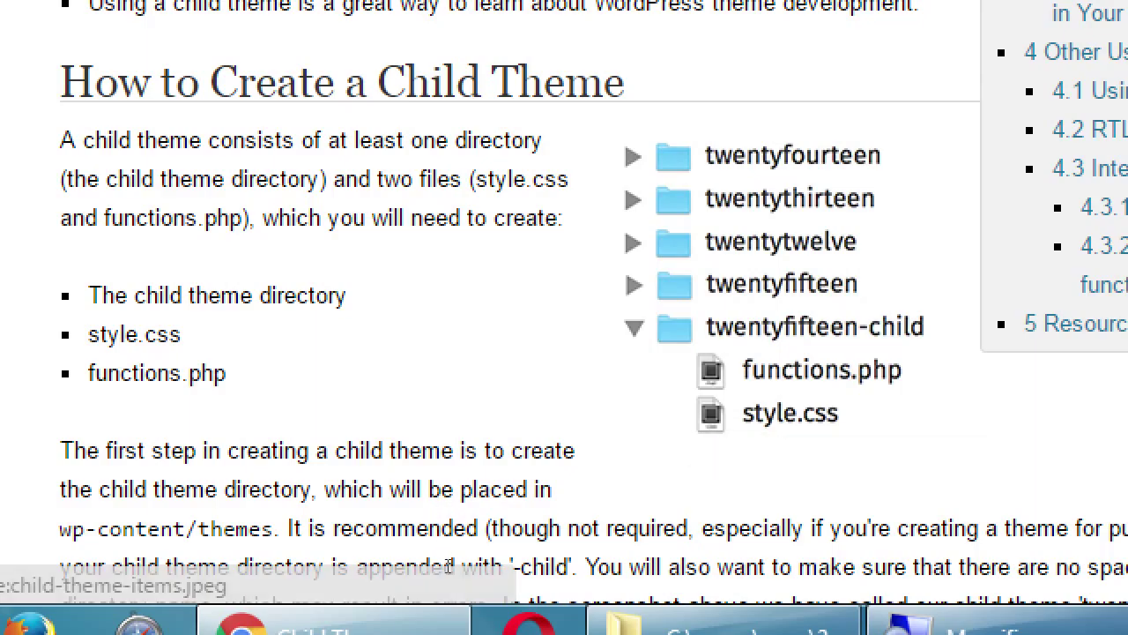
scroll(357, 520, down, 2)
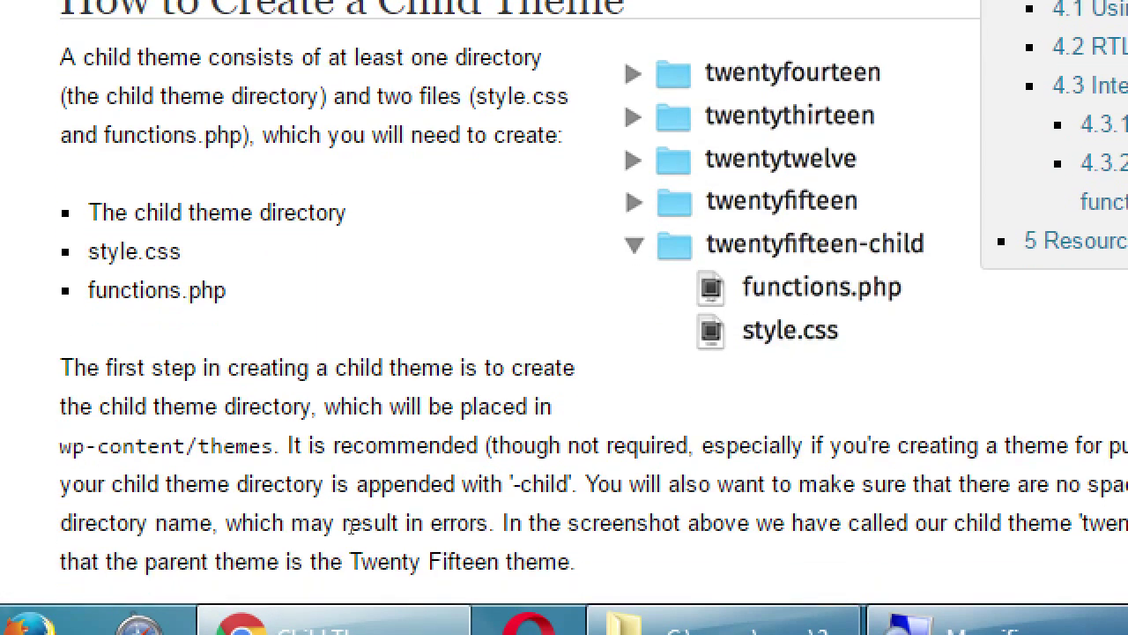
scroll(352, 529, up, 1)
scroll(352, 533, down, 4)
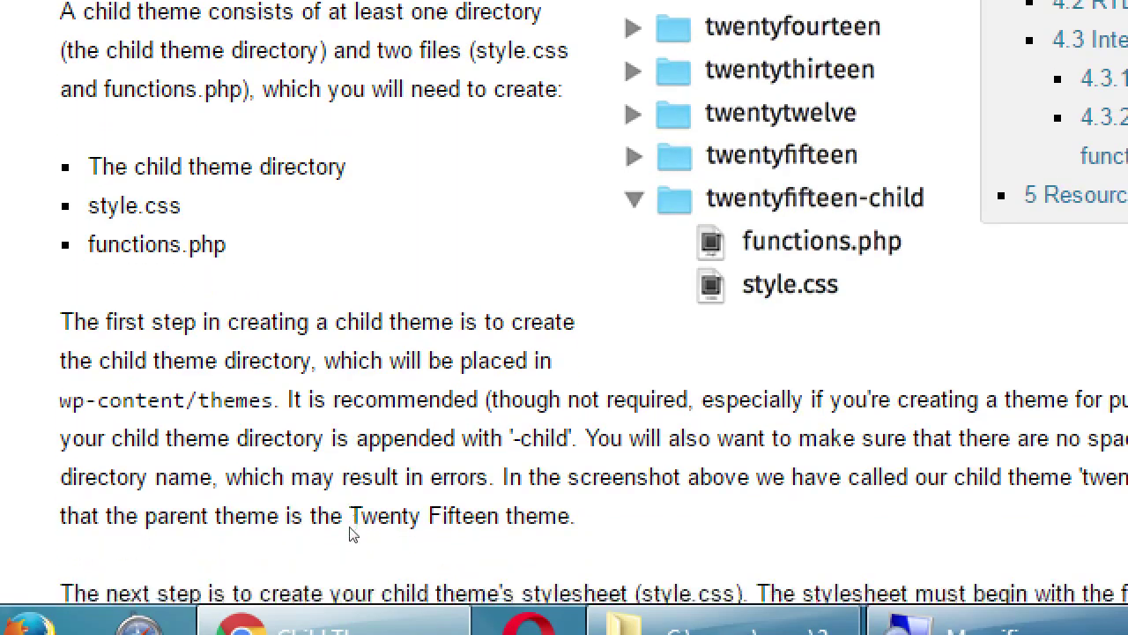
drag(185, 418, 280, 405)
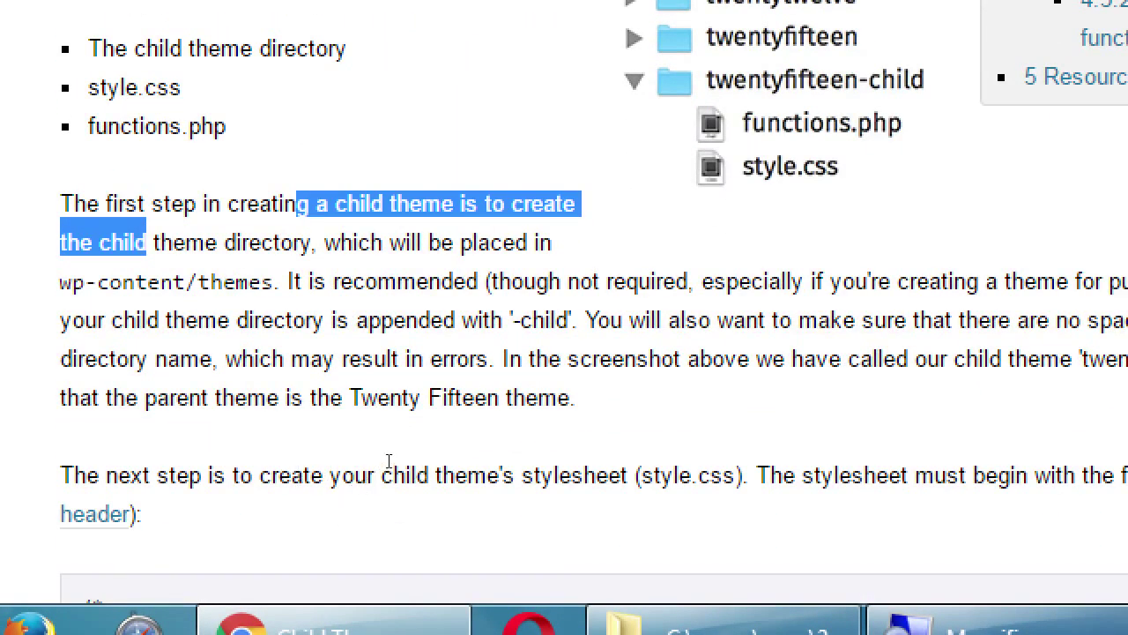
drag(385, 461, 422, 494)
scroll(436, 534, down, 2)
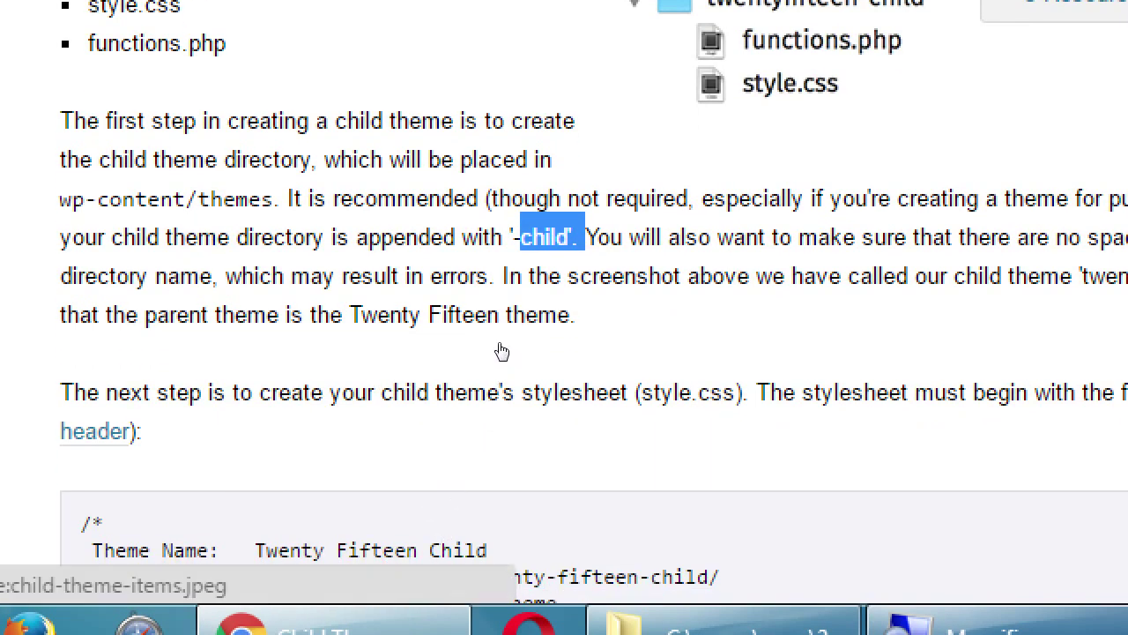
Examine the sample child theme style.css header, highlighting the Theme Name and Theme URI lines.
scroll(345, 411, down, 5)
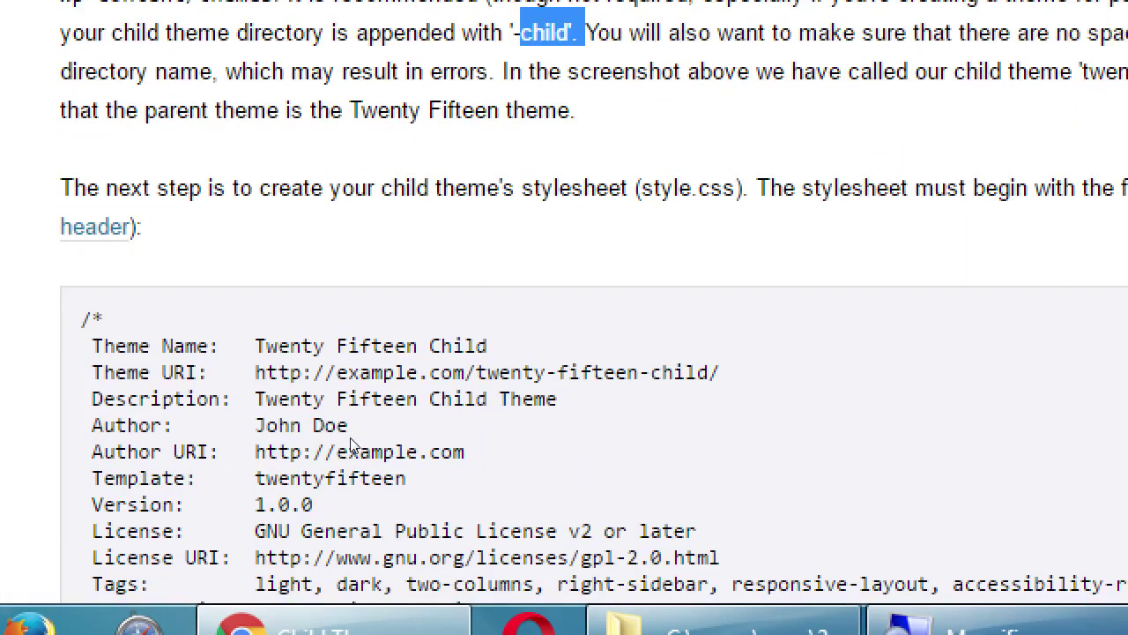
scroll(349, 447, down, 3)
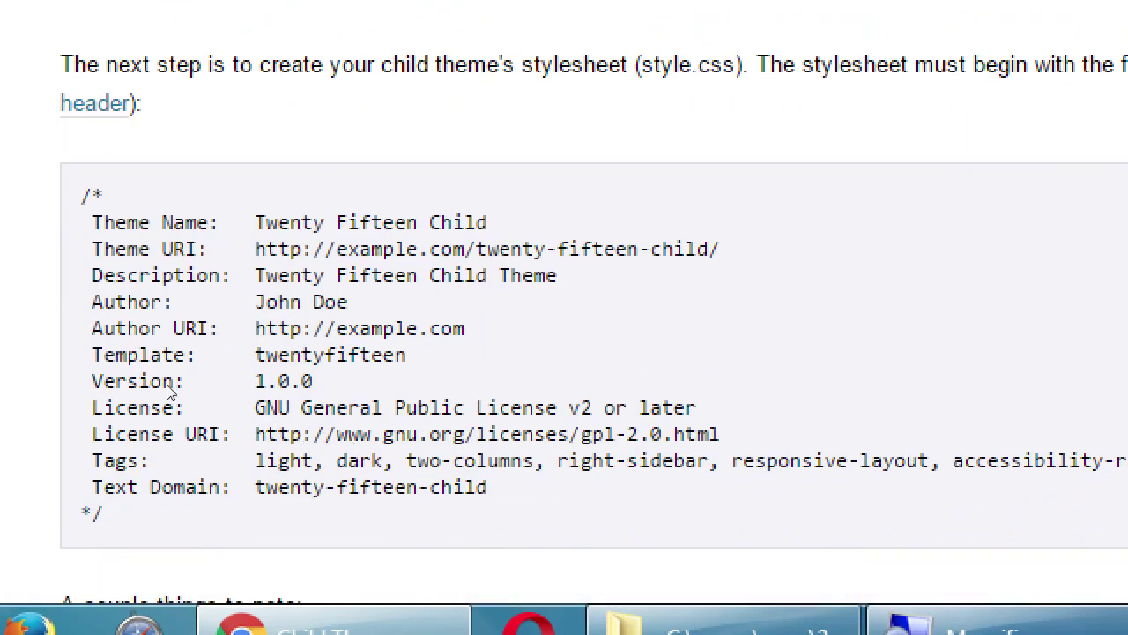
drag(81, 194, 274, 576)
click(275, 478)
drag(115, 222, 185, 222)
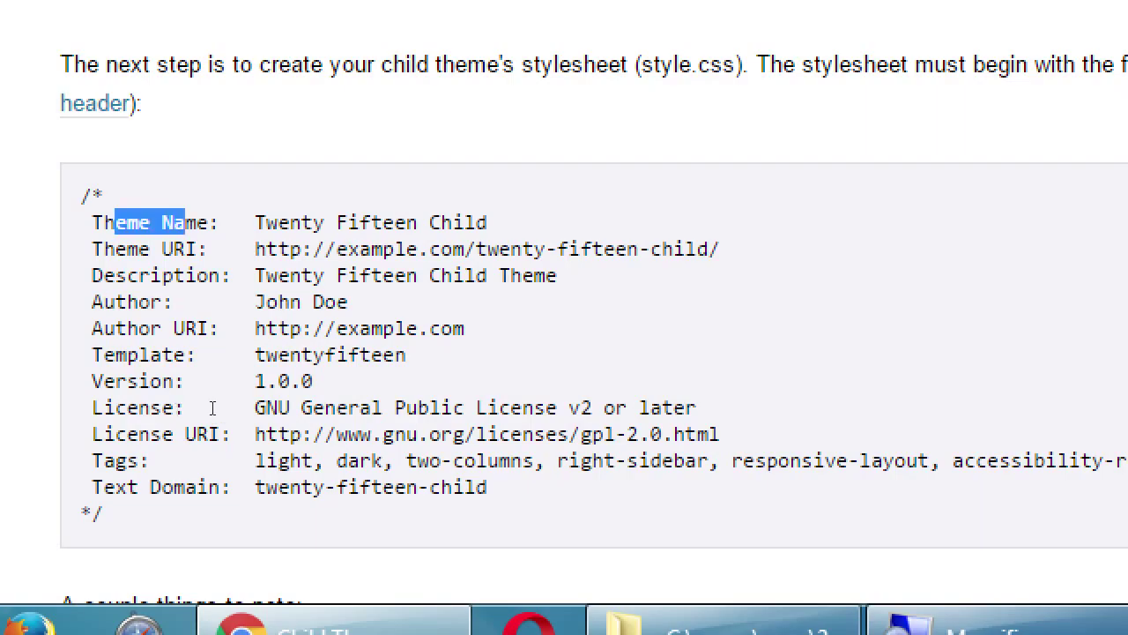
drag(279, 222, 464, 222)
drag(104, 248, 148, 248)
drag(191, 423, 212, 425)
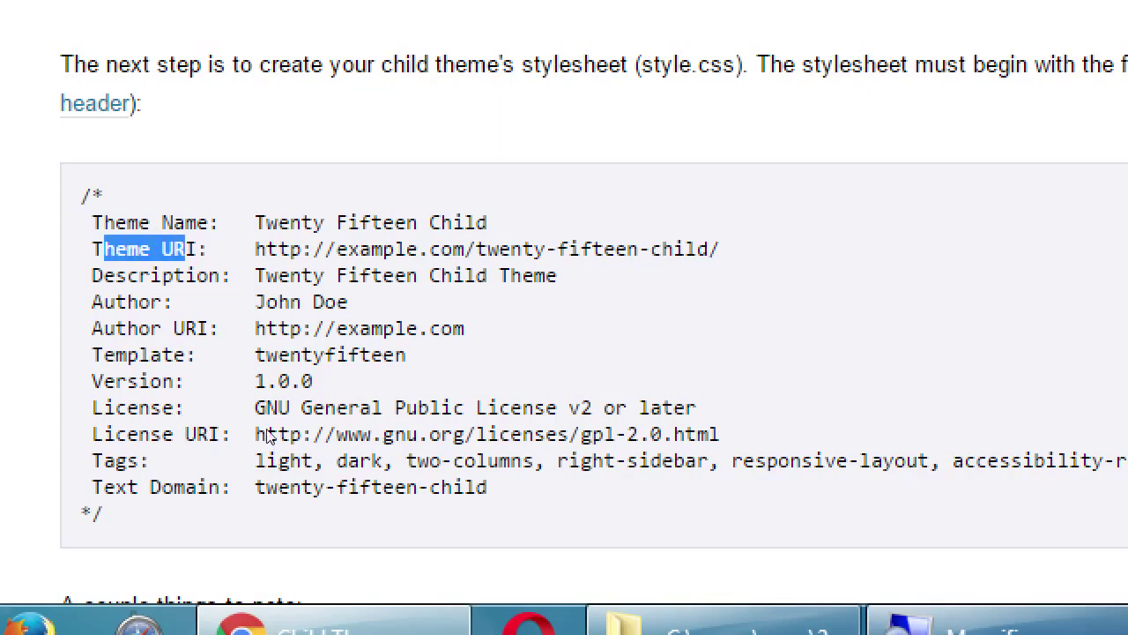
double_click(301, 426)
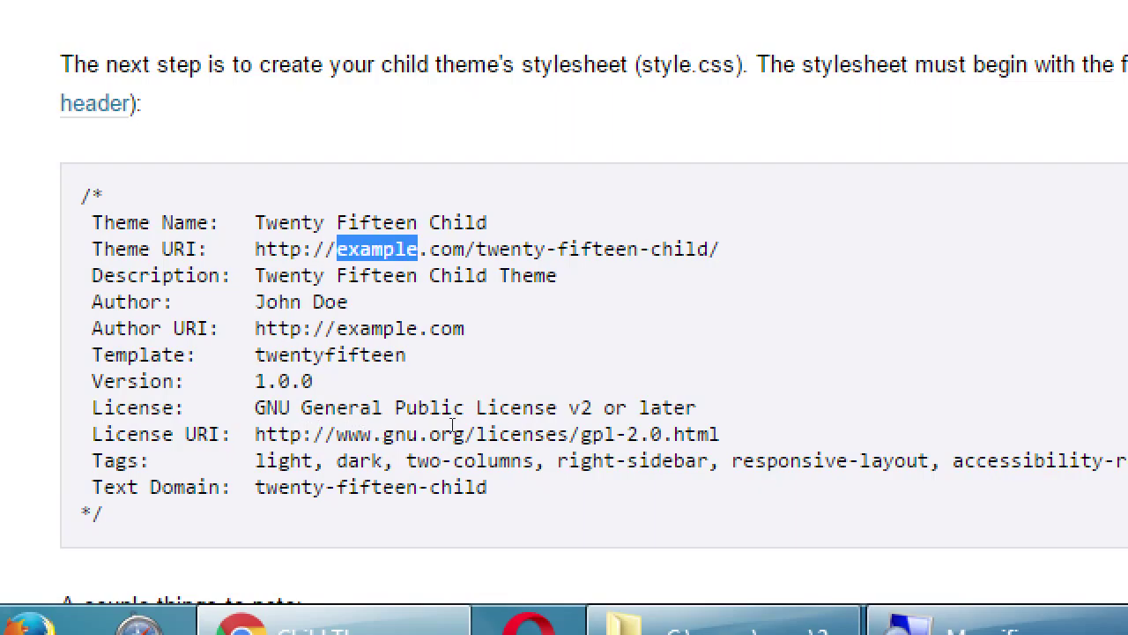
Review the Description, Author, Author URI and Template lines of the sample stylesheet header.
double_click(211, 433)
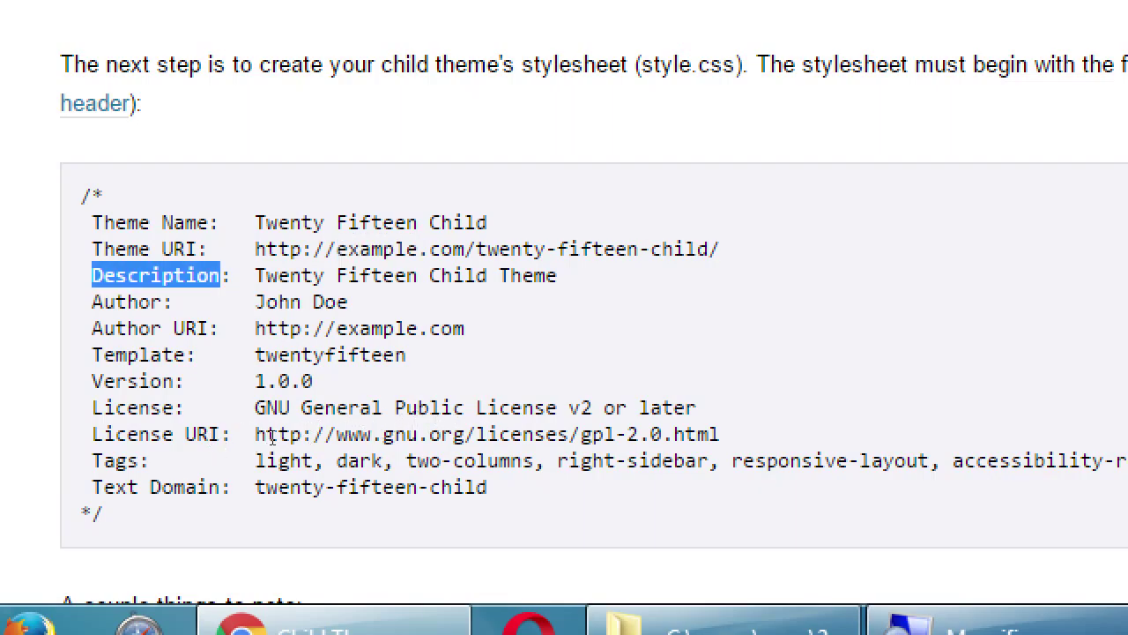
drag(272, 435, 375, 430)
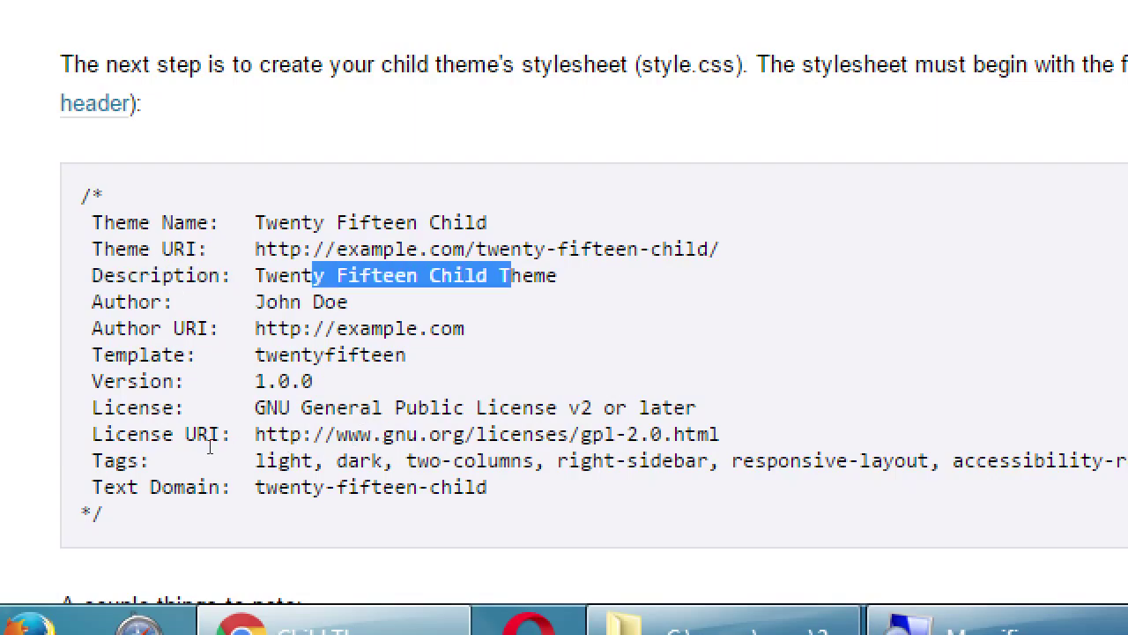
double_click(181, 451)
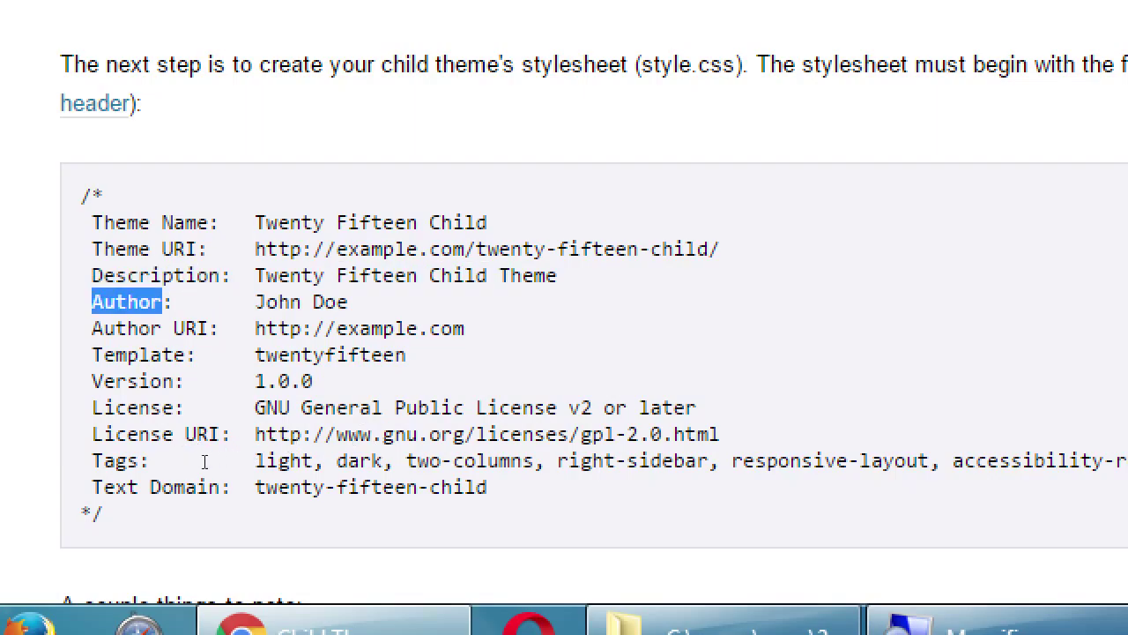
drag(178, 461, 211, 461)
drag(283, 467, 346, 460)
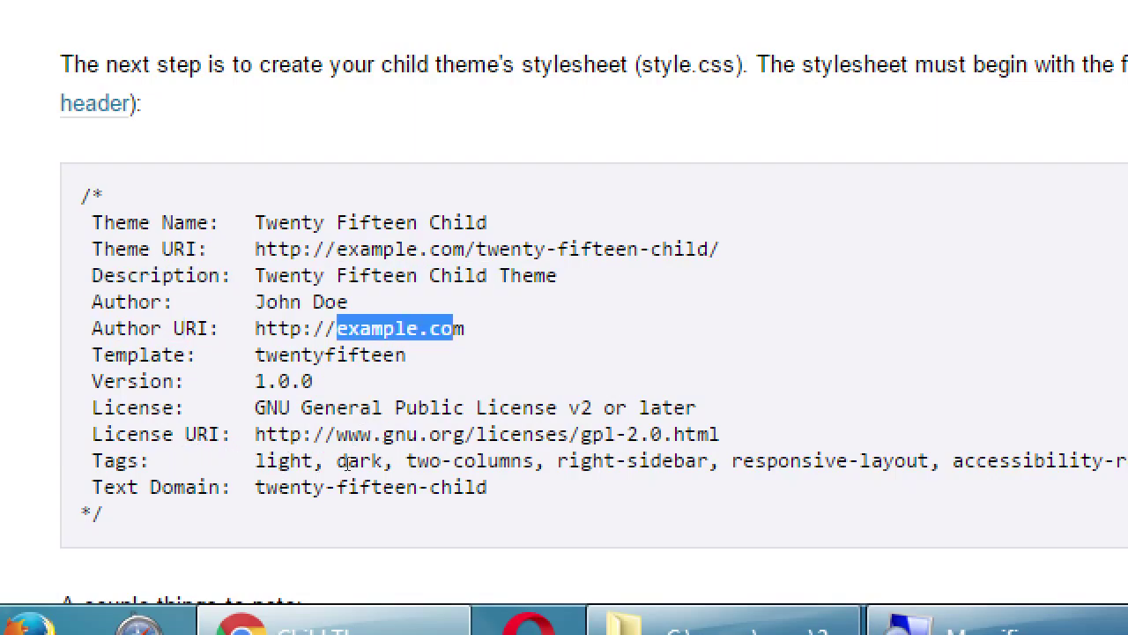
double_click(191, 479)
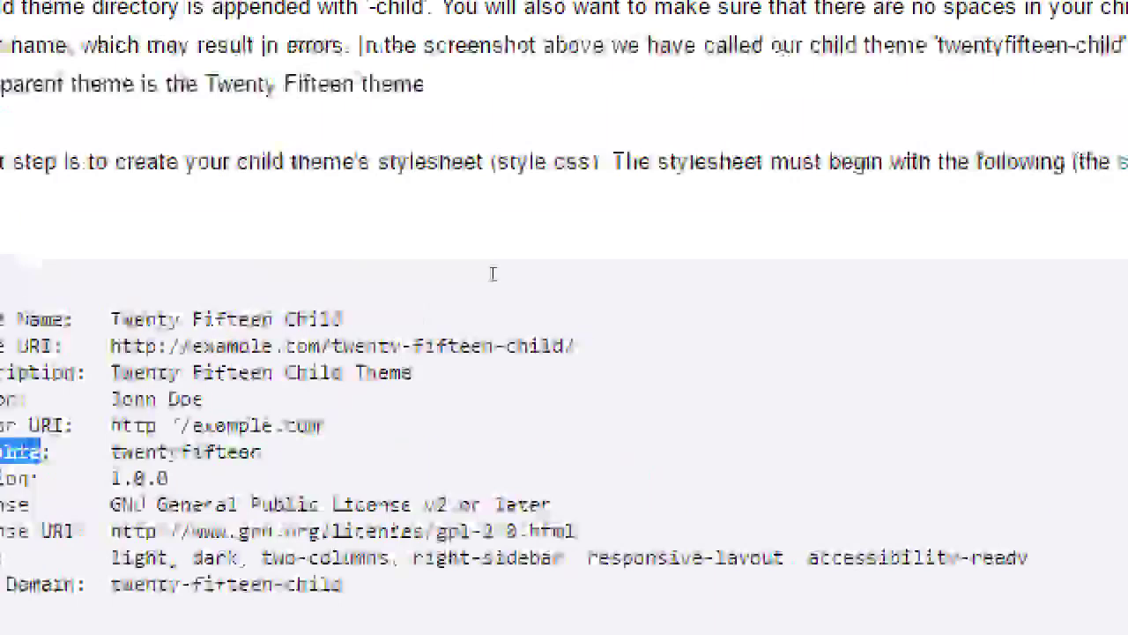
Compare the header's Template value with the article's directory example and the folder names in the local themes folder.
scroll(508, 169, up, 1)
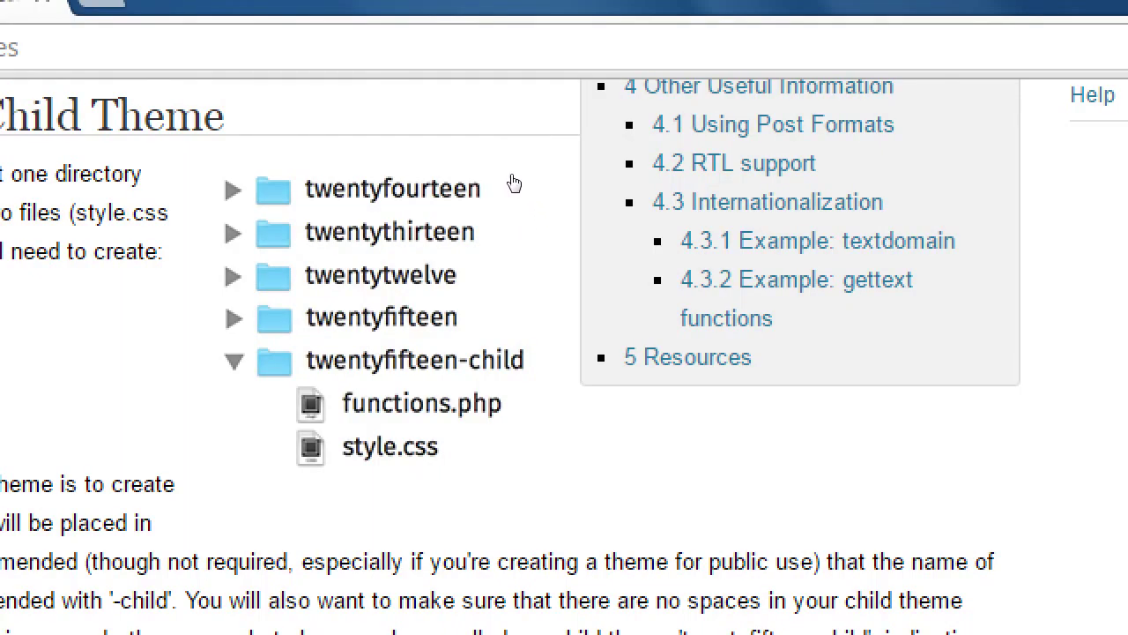
scroll(235, 388, down, 4)
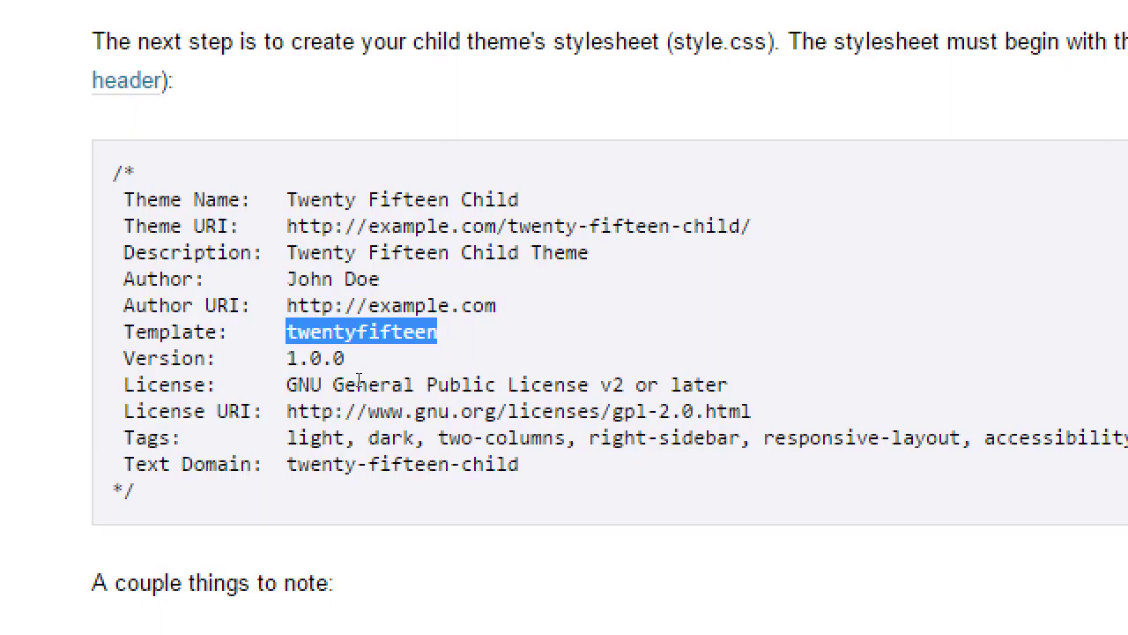
key(alt+Tab)
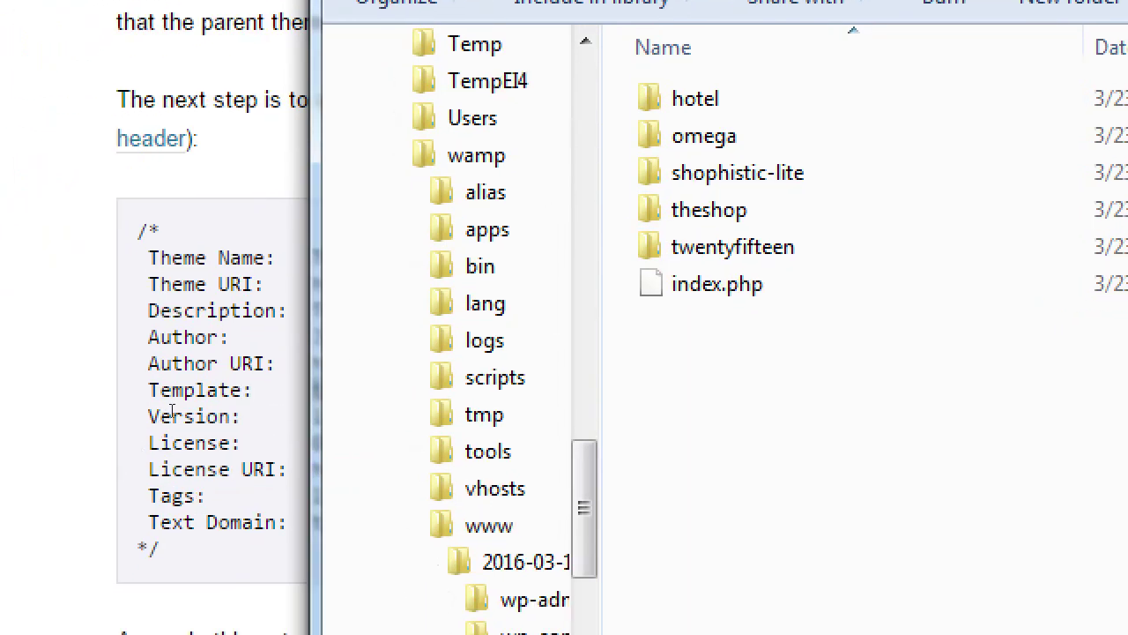
click(87, 457)
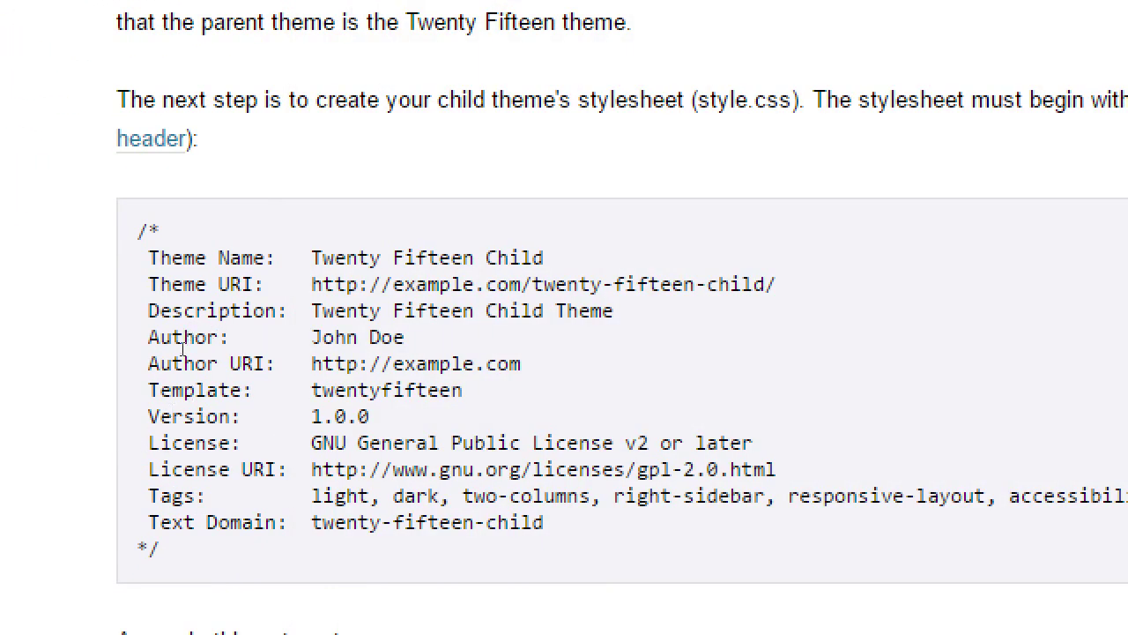
double_click(194, 389)
double_click(386, 389)
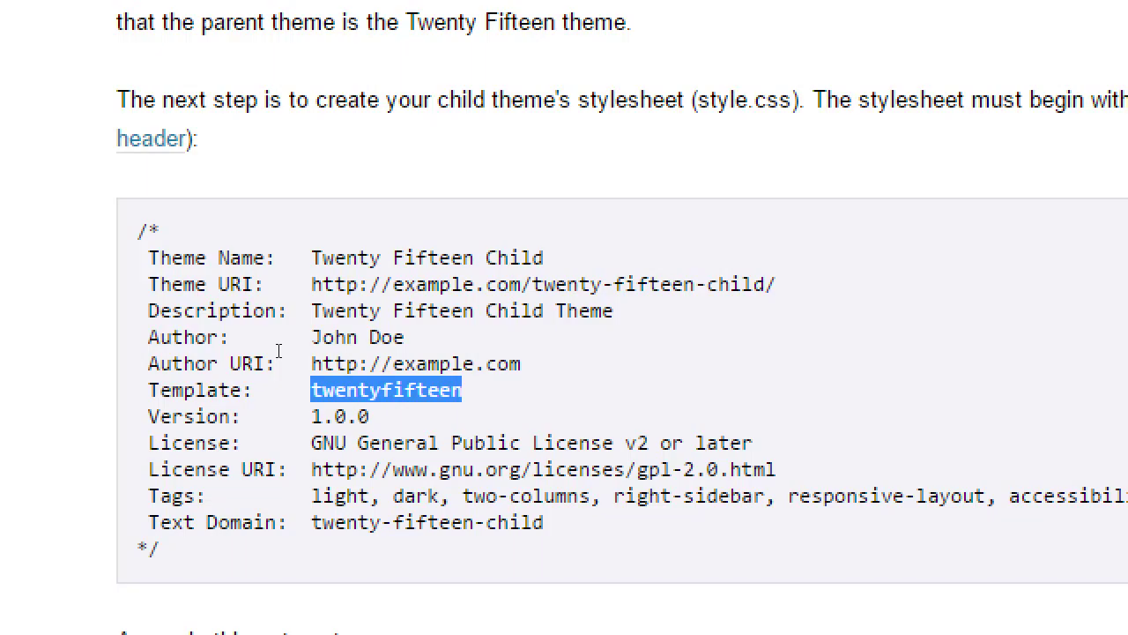
key(alt+Tab)
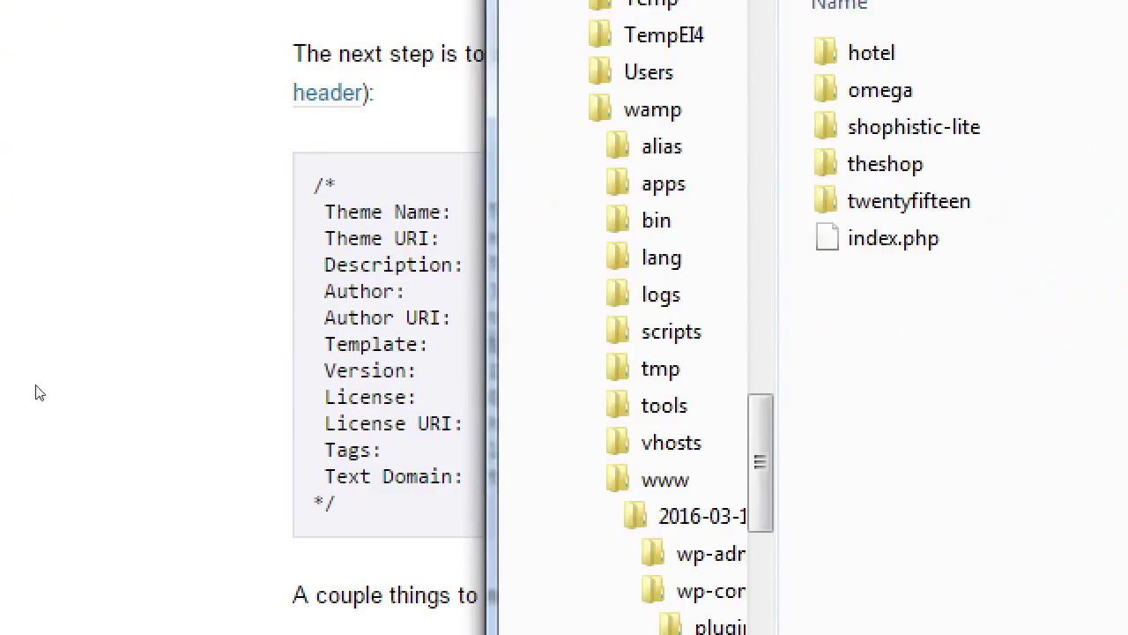
click(34, 386)
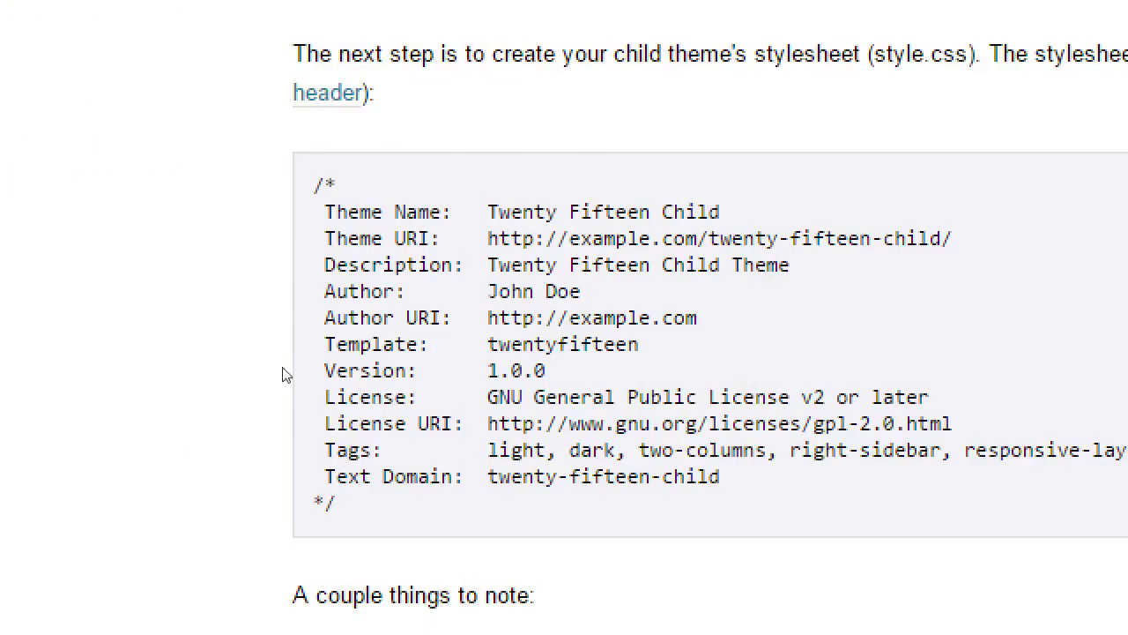
Review the License and License URI lines of the sample header, and look ahead to the enqueue code examples.
drag(245, 365, 407, 374)
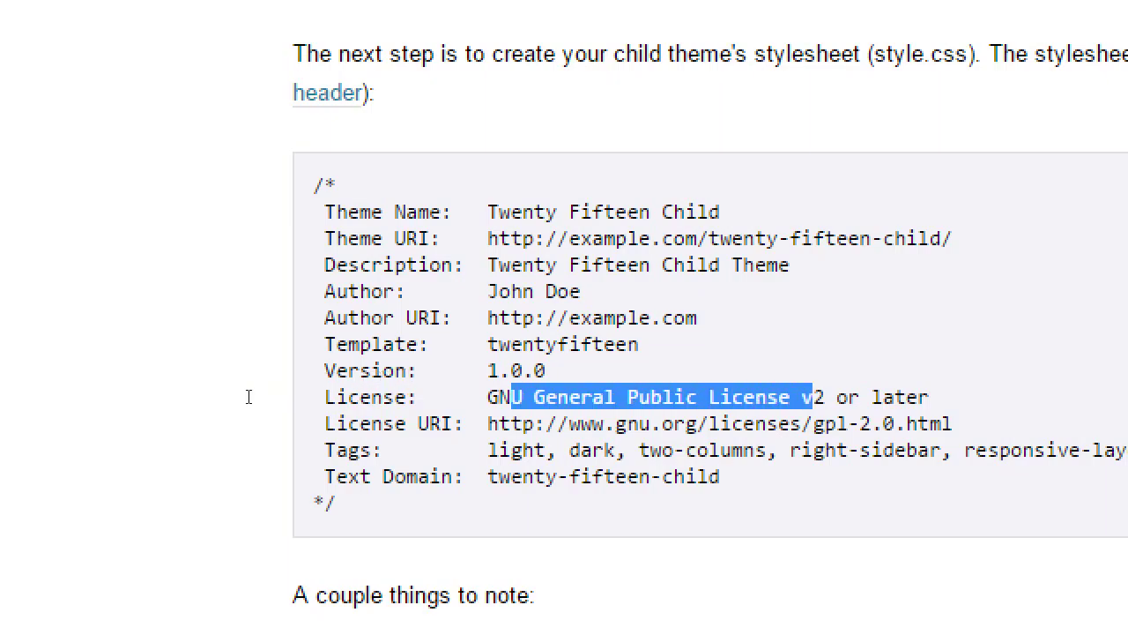
drag(249, 397, 370, 392)
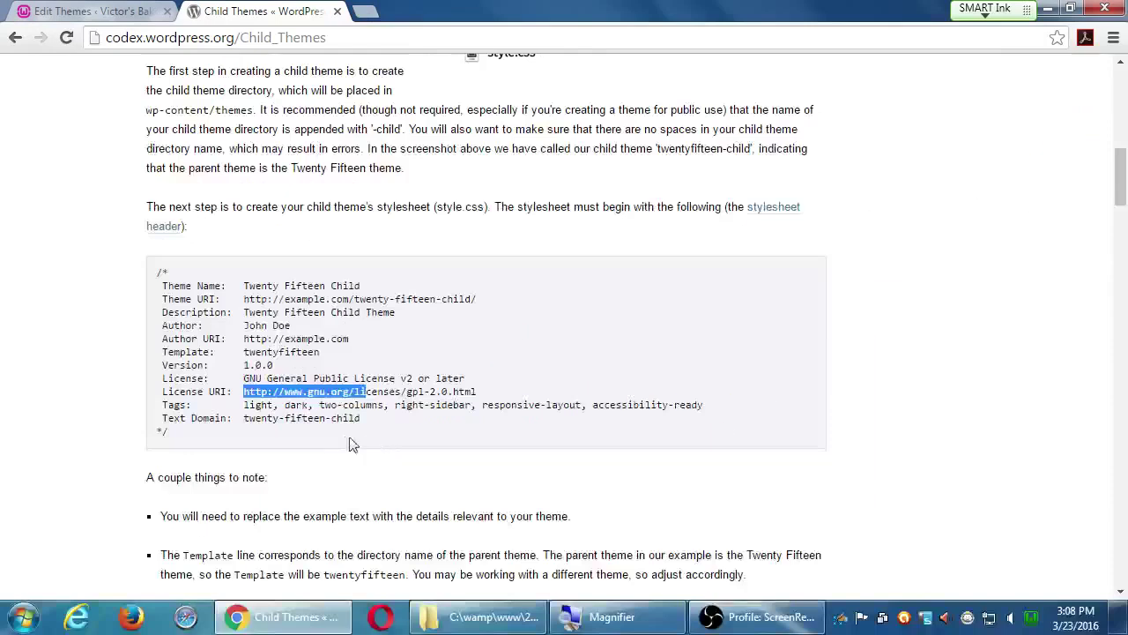
scroll(354, 453, down, 4)
scroll(356, 454, down, 4)
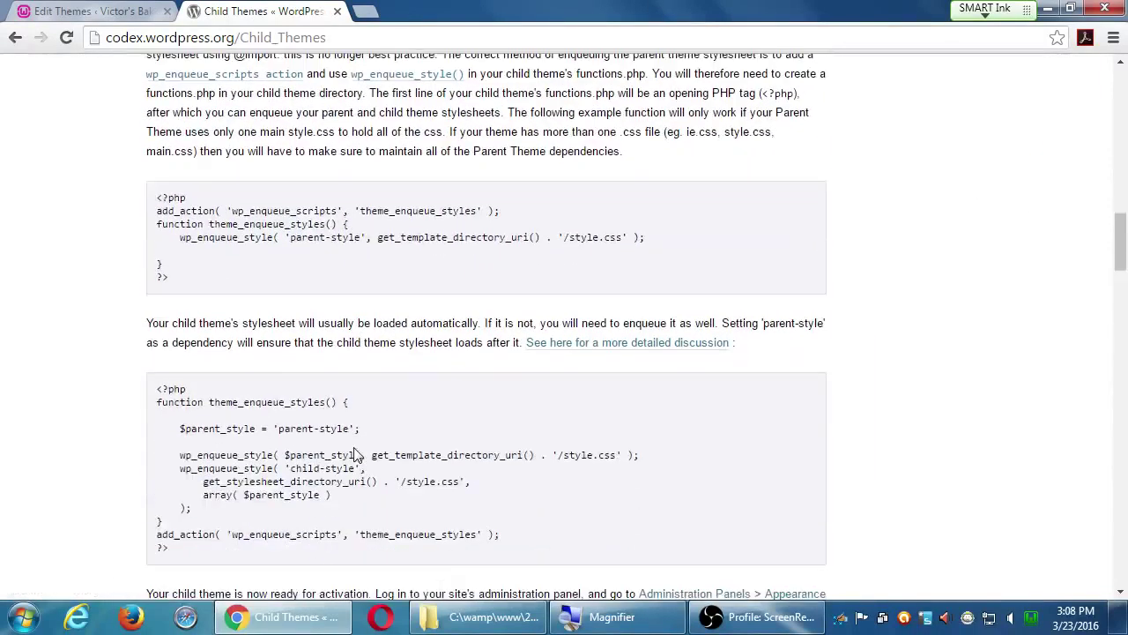
Search the Child Themes article for "text doma" and go to the match in the internationalization section.
key(Home)
key(ctrl+f)
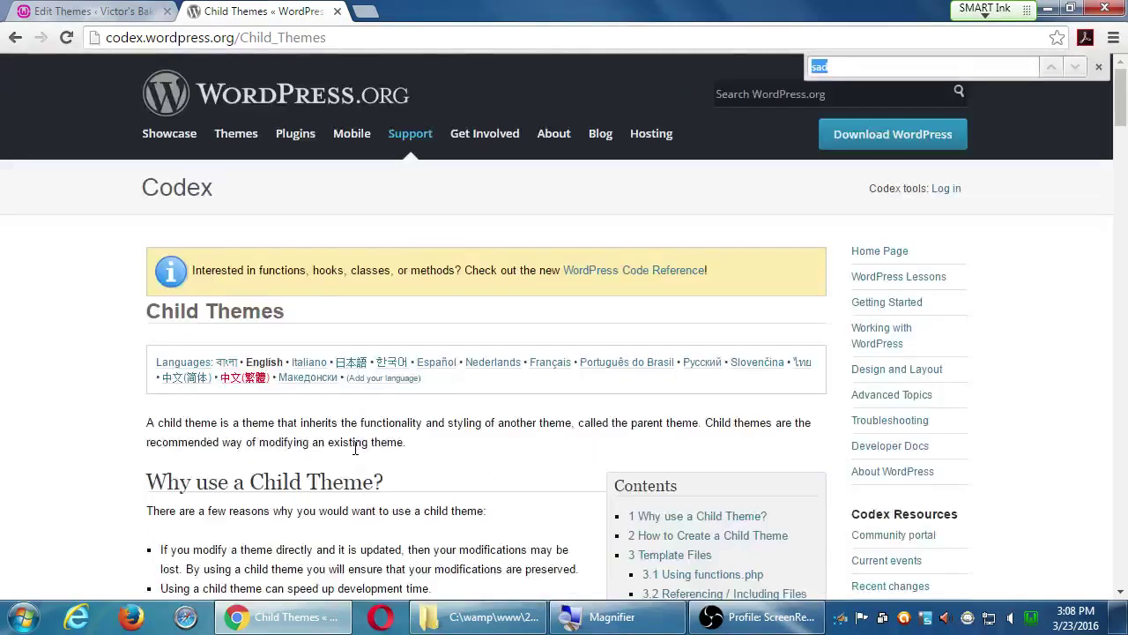
text(text-do)
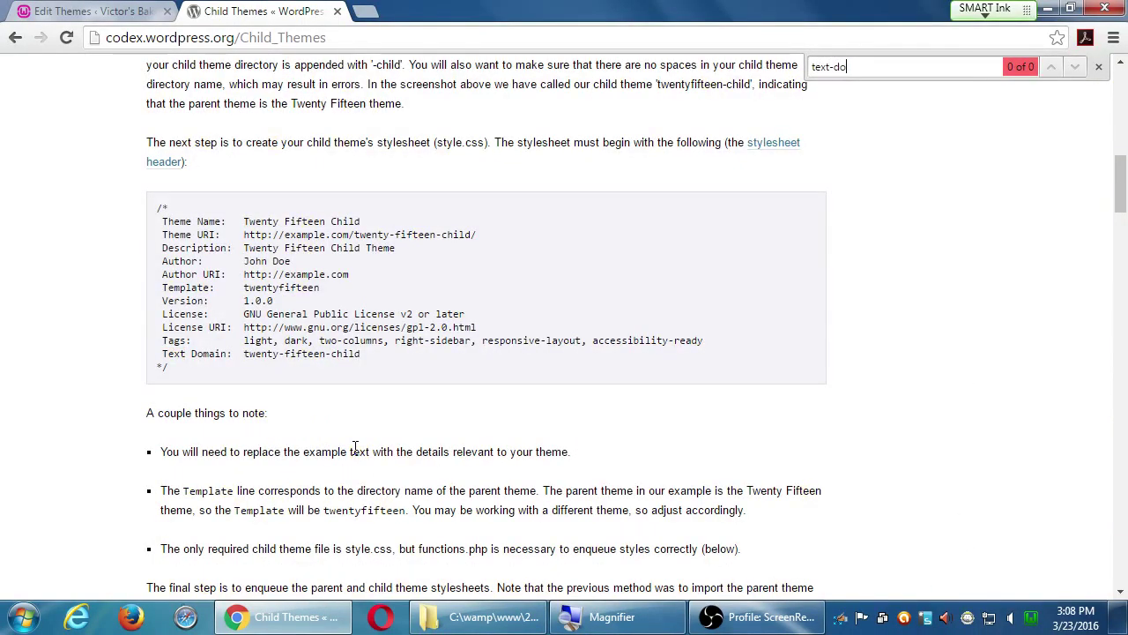
key(BackSpace)
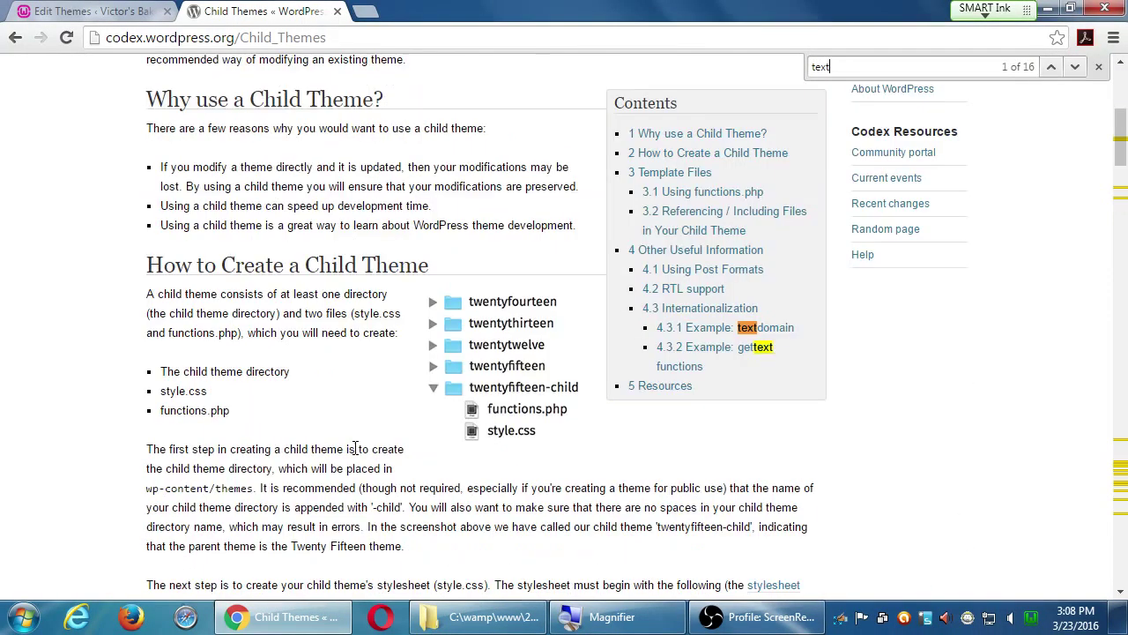
text(doma)
key(Return)
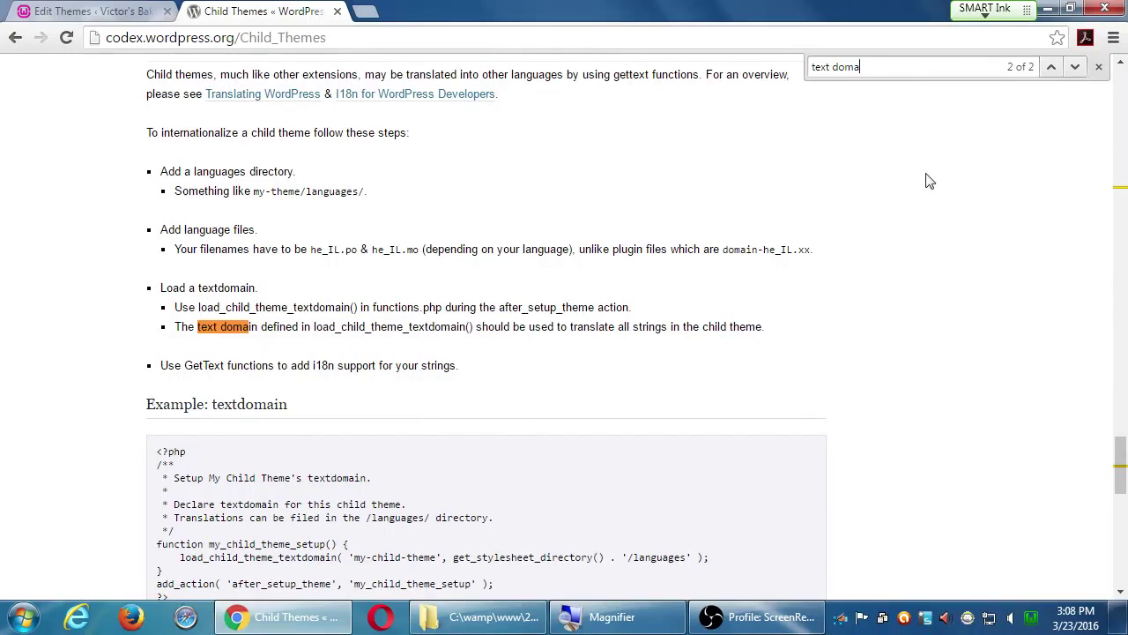
Return to the sample stylesheet header and read the notes below it on the Template line, required files and enqueuing stylesheets.
key(Home)
scroll(635, 372, down, 7)
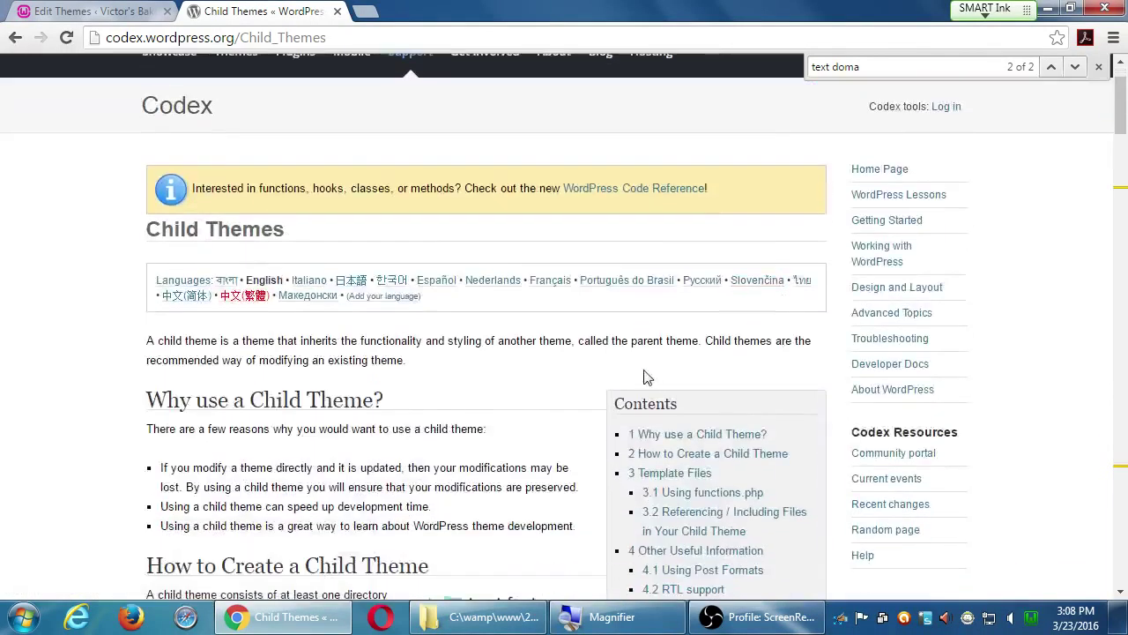
scroll(634, 372, down, 2)
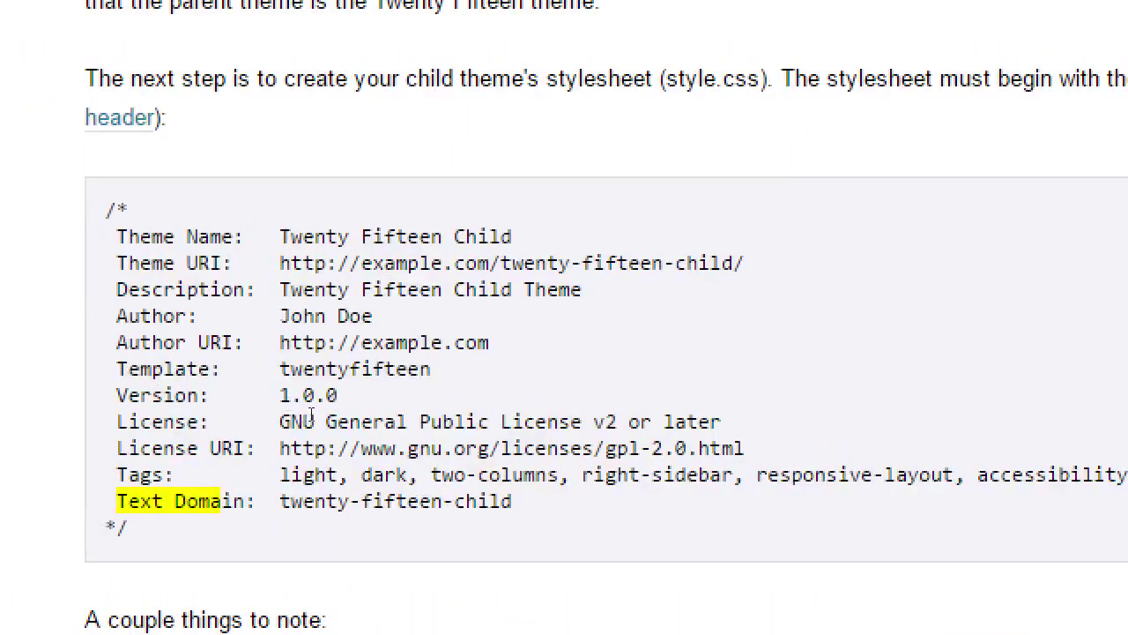
scroll(311, 416, down, 4)
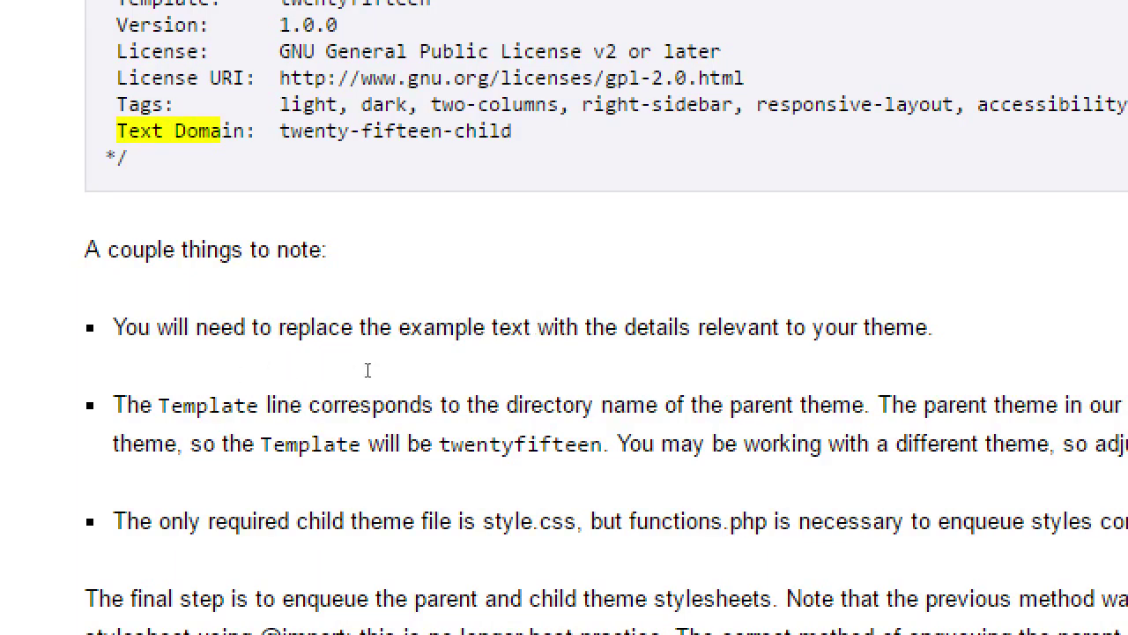
drag(563, 404, 729, 404)
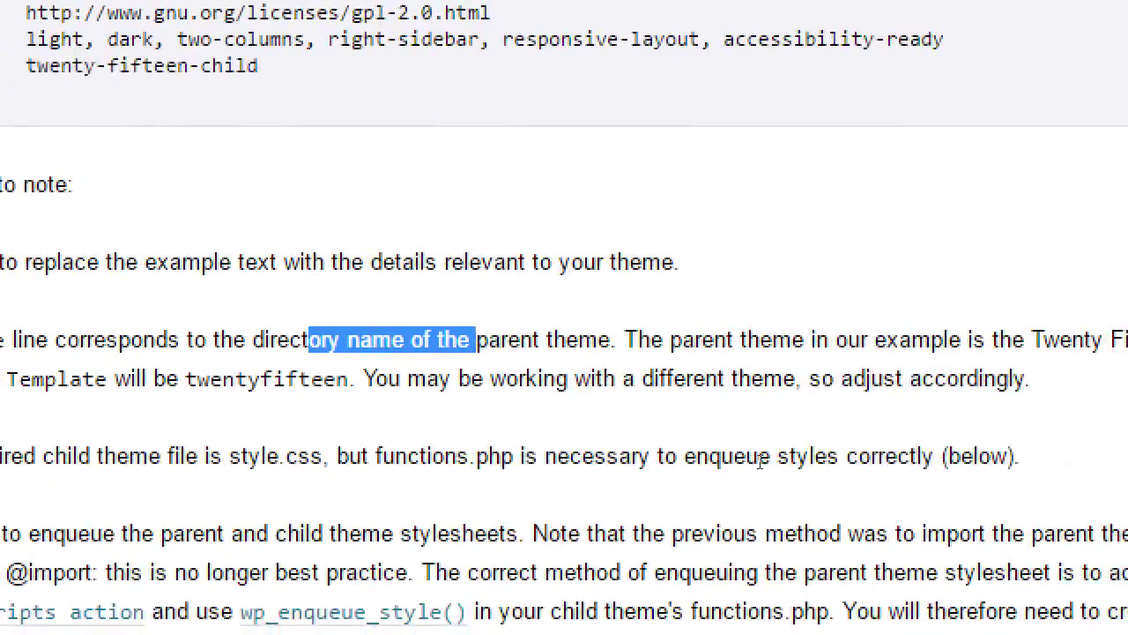
scroll(559, 468, down, 3)
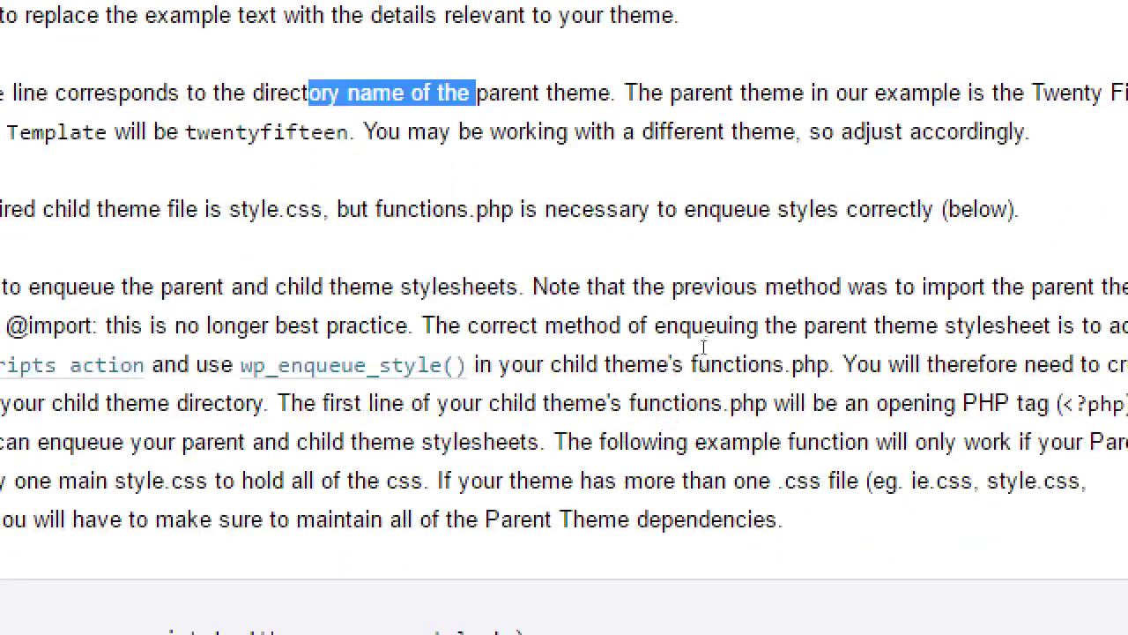
click(715, 307)
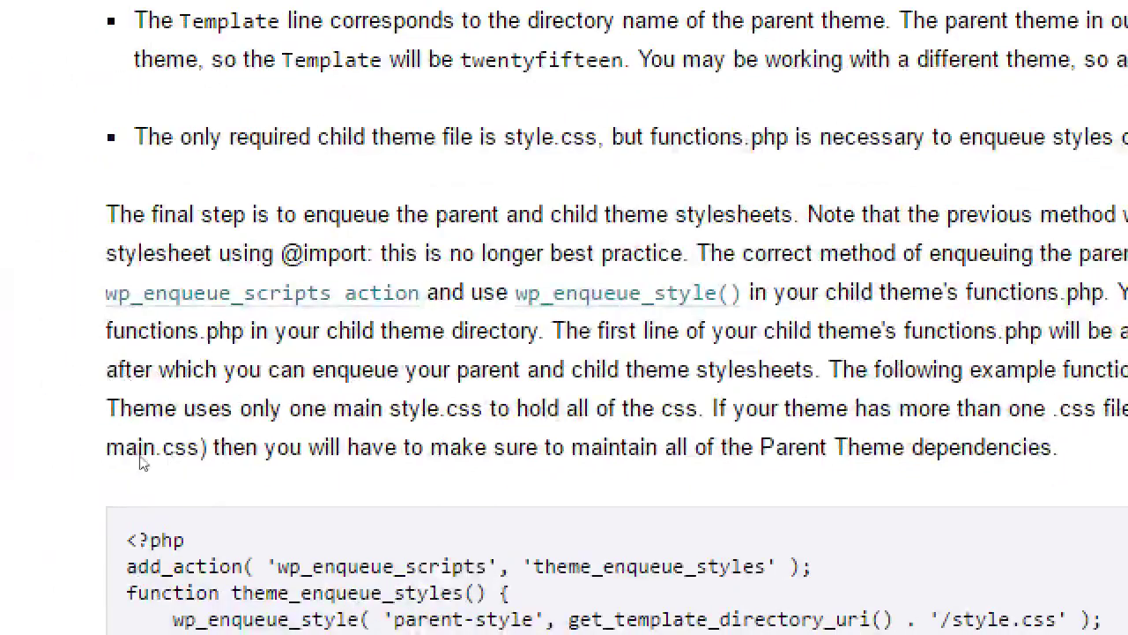
Examine the first functions.php example, which enqueues the parent theme's style.css through the wp_enqueue_scripts action.
scroll(158, 461, down, 3)
scroll(189, 470, up, 1)
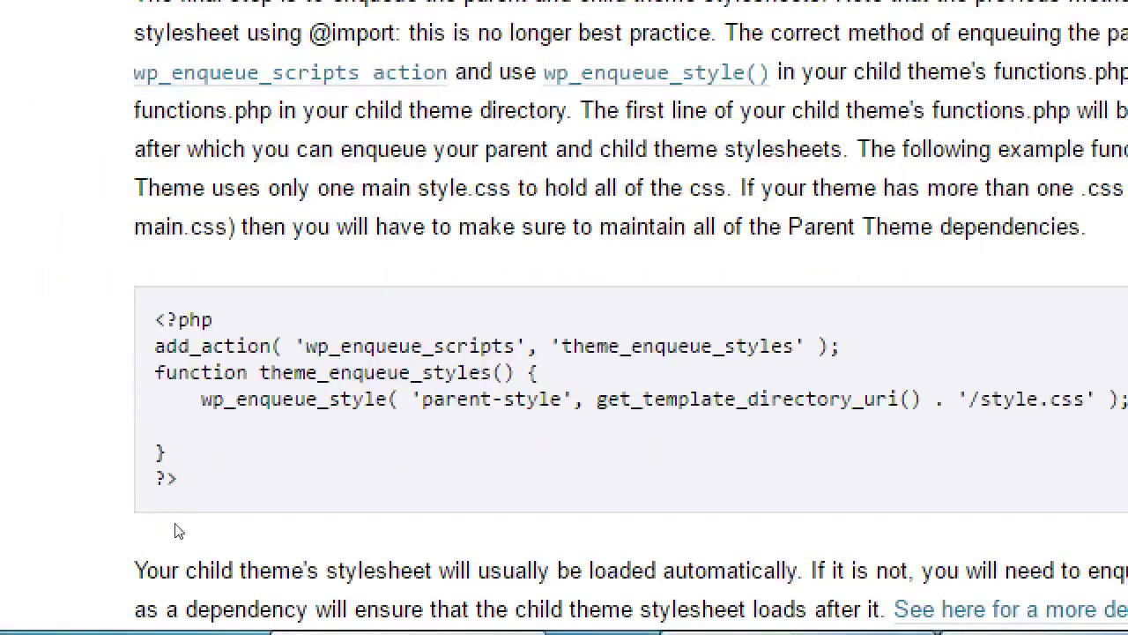
drag(14, 604, 25, 474)
drag(173, 478, 155, 319)
click(211, 480)
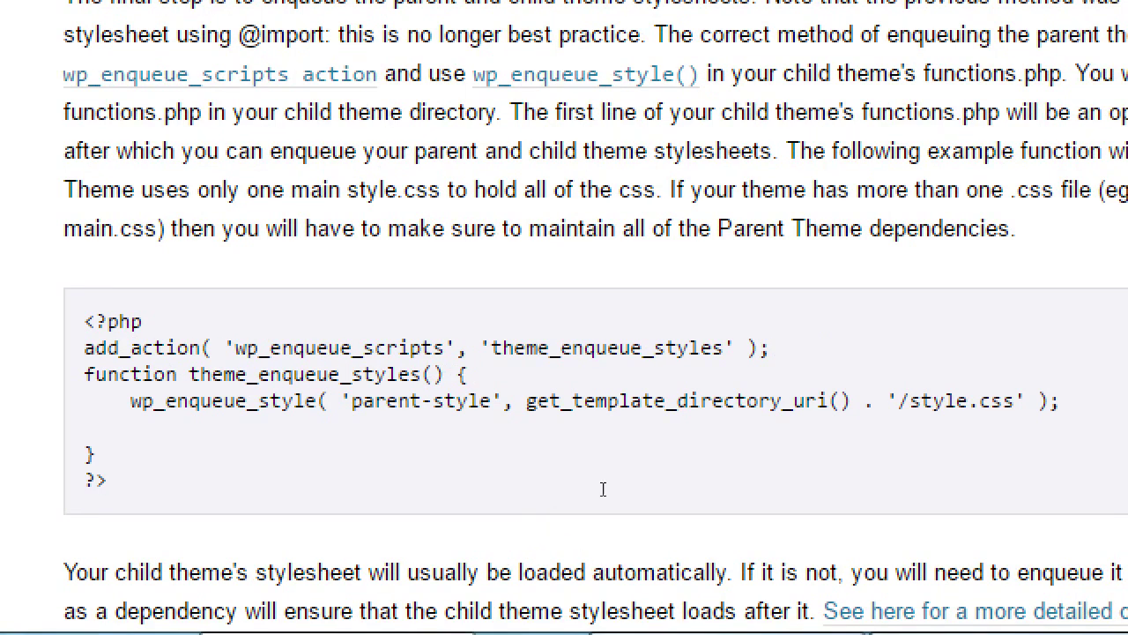
Read through the parent-and-child enqueue example, the activation instructions, and the Template Files and Using functions.php sections.
scroll(489, 502, down, 1)
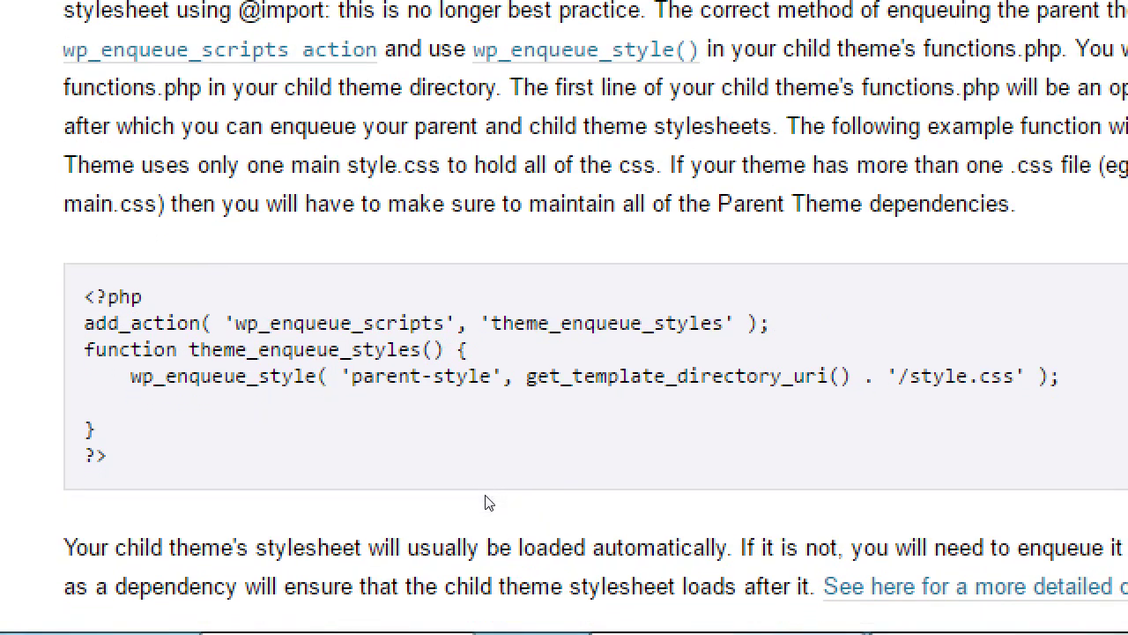
scroll(489, 502, down, 4)
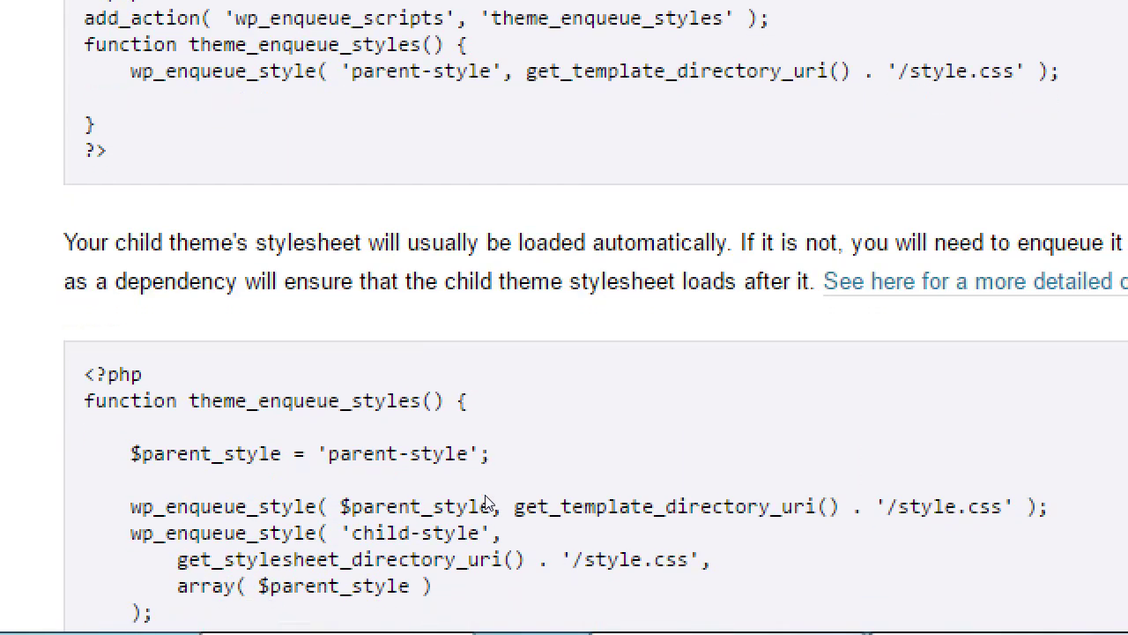
scroll(489, 502, down, 2)
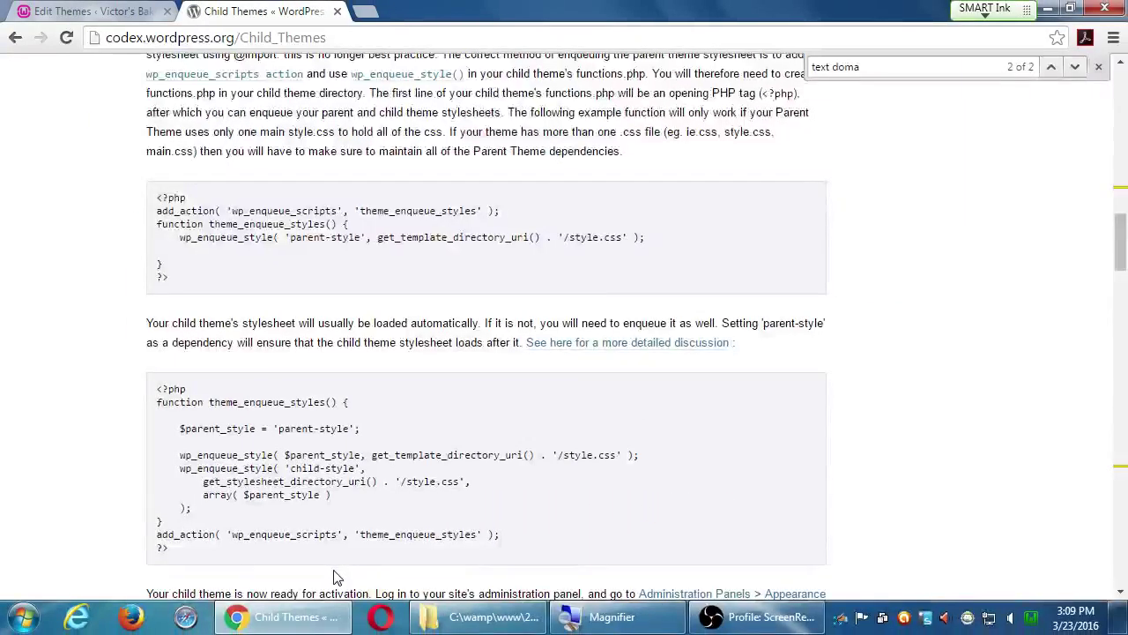
scroll(339, 568, down, 3)
scroll(339, 569, down, 4)
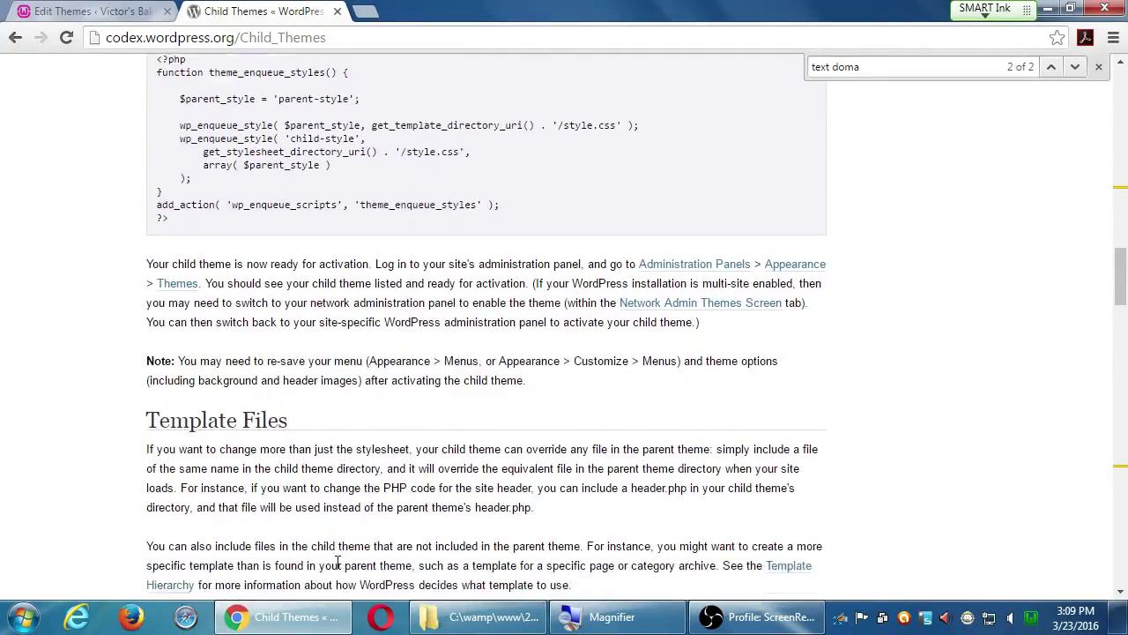
scroll(337, 564, down, 4)
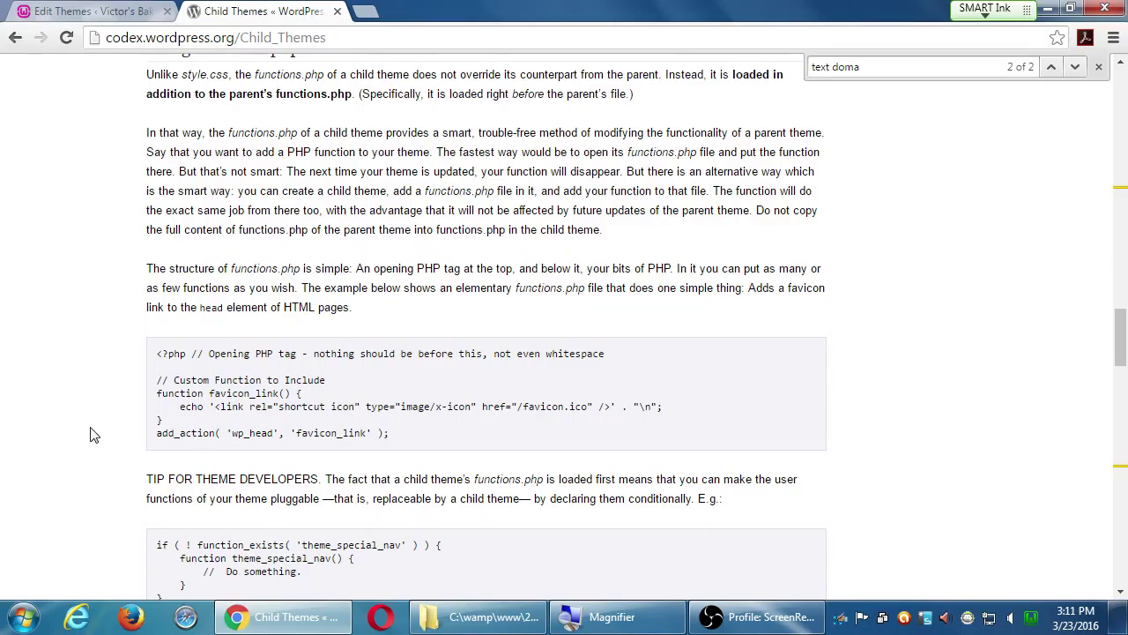
Go back to the sample stylesheet header and recheck its Template line.
scroll(299, 474, up, 5)
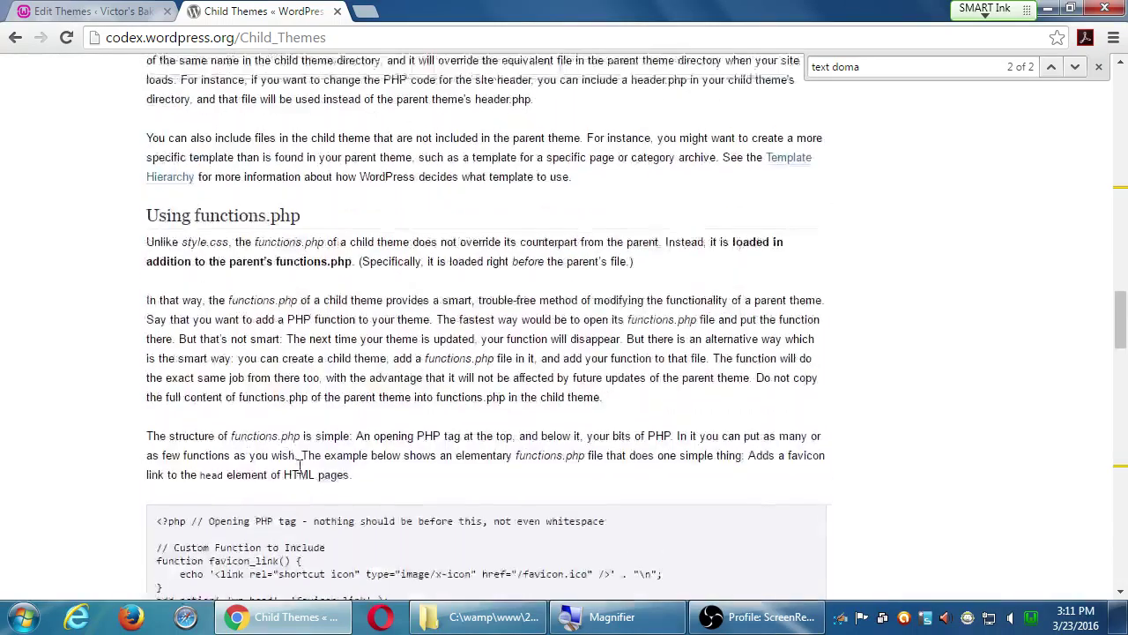
scroll(300, 474, up, 10)
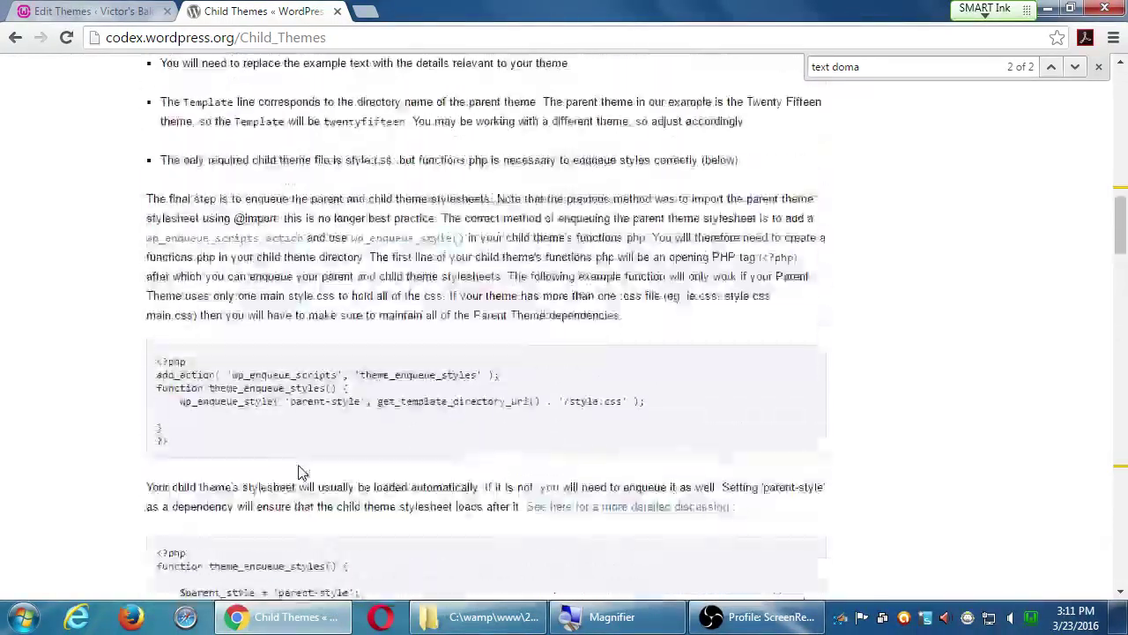
scroll(300, 466, up, 1)
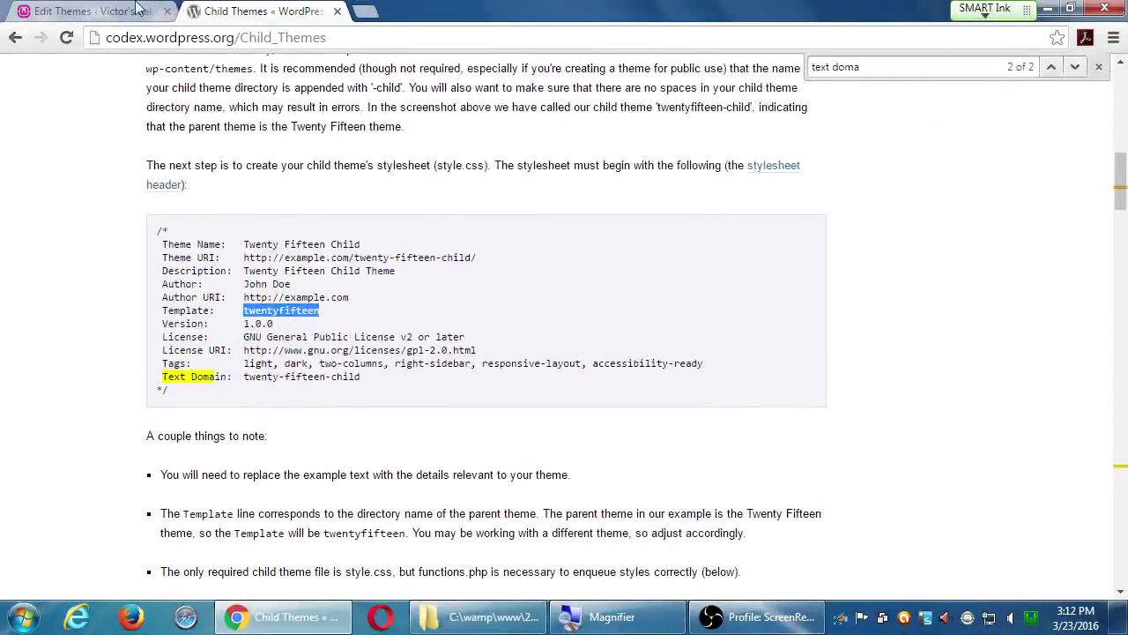
Switch to the Victor's Bakery admin and compare the theme editor's list of editable themes with the installed themes on the Themes page.
click(105, 9)
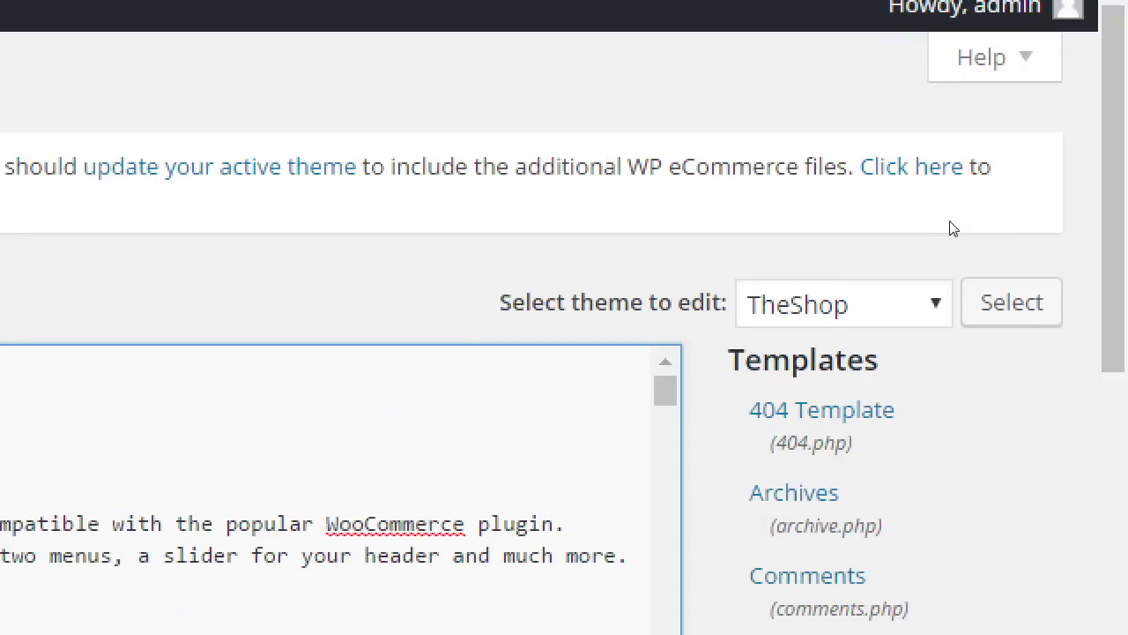
key(alt+Down)
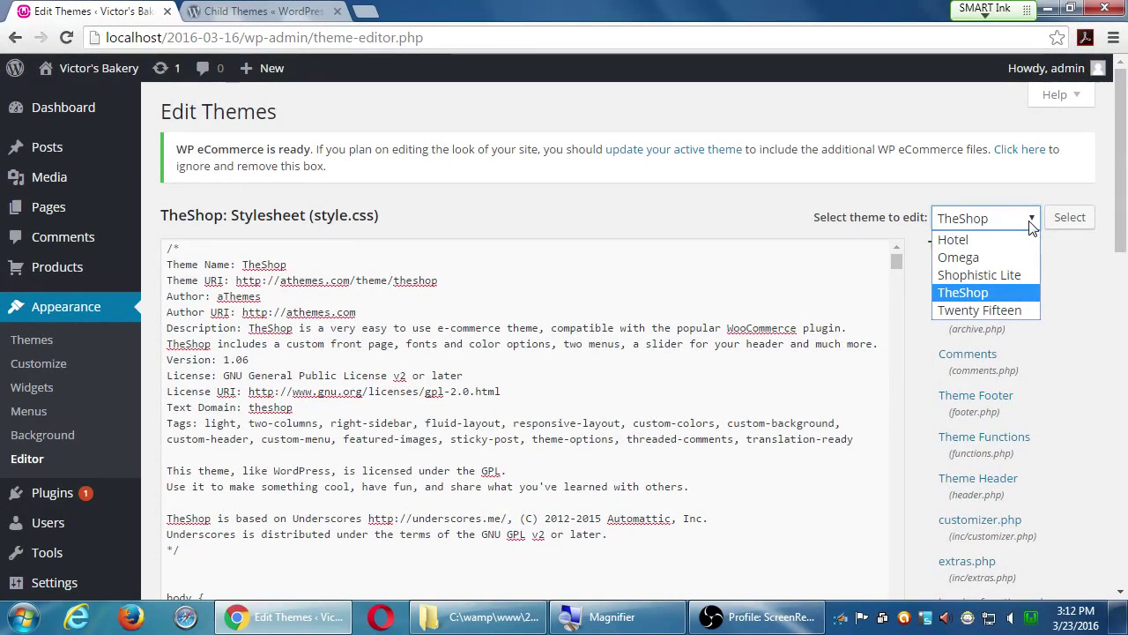
click(1031, 227)
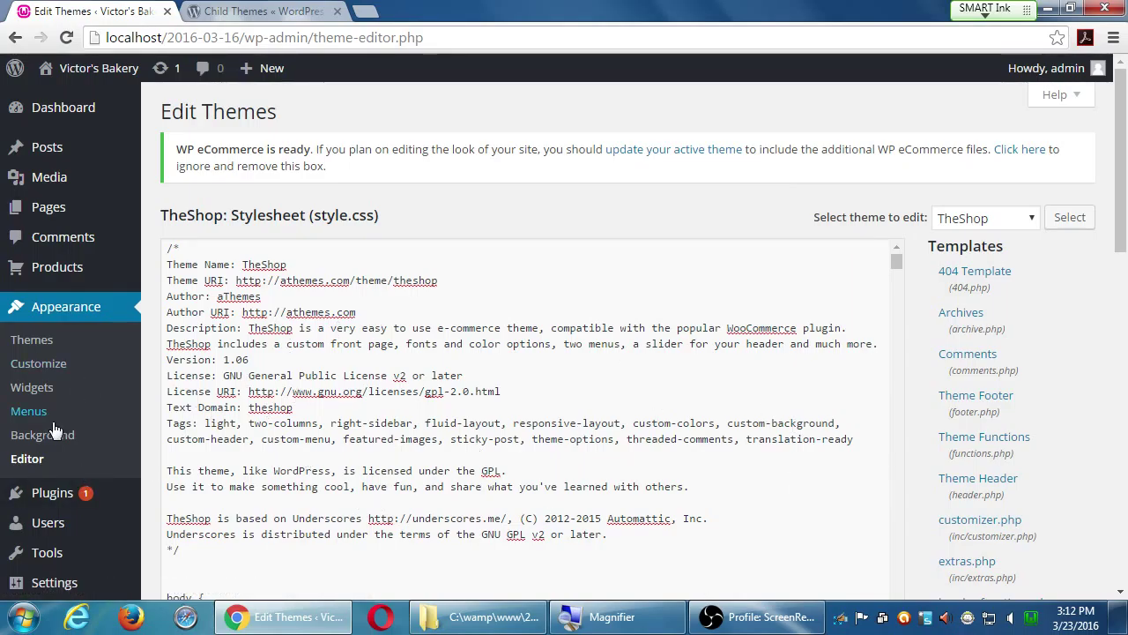
click(38, 342)
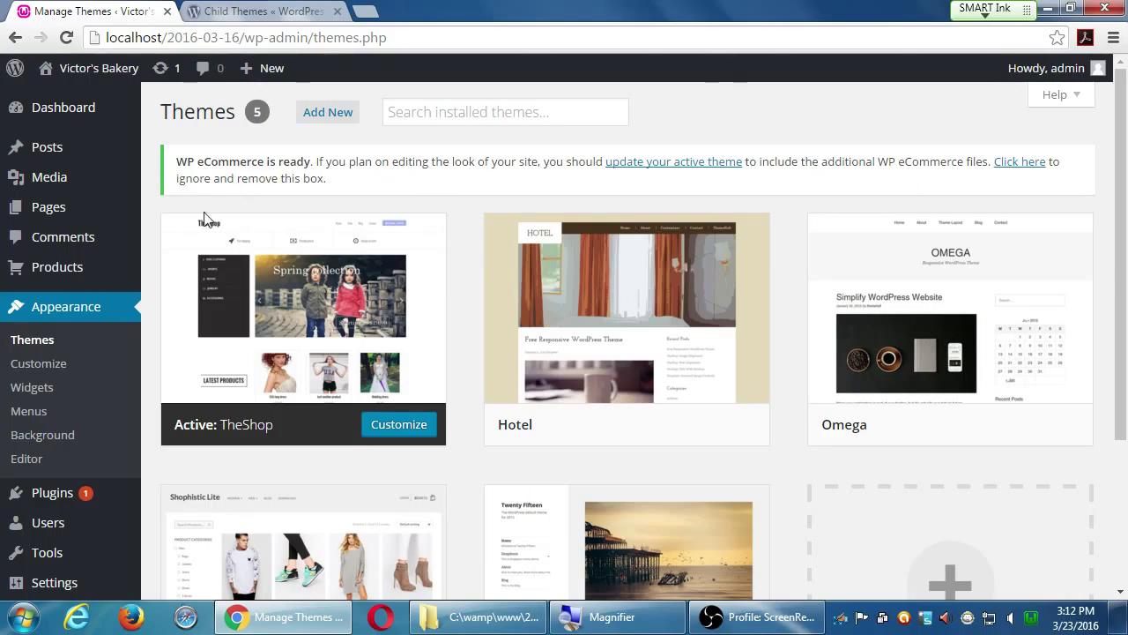
click(35, 459)
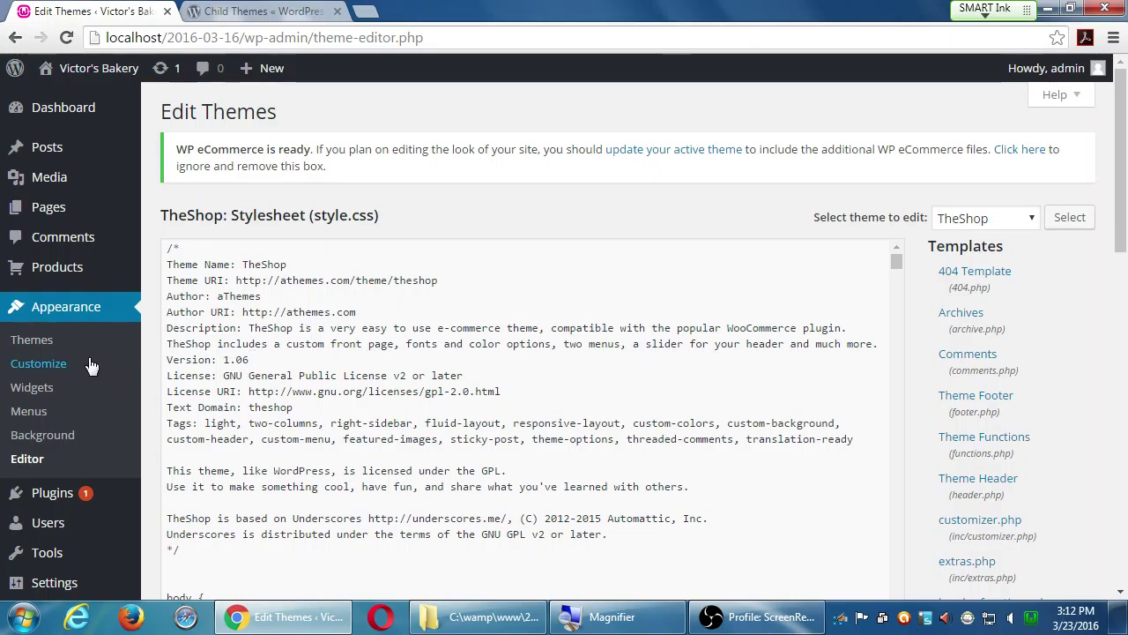
click(40, 344)
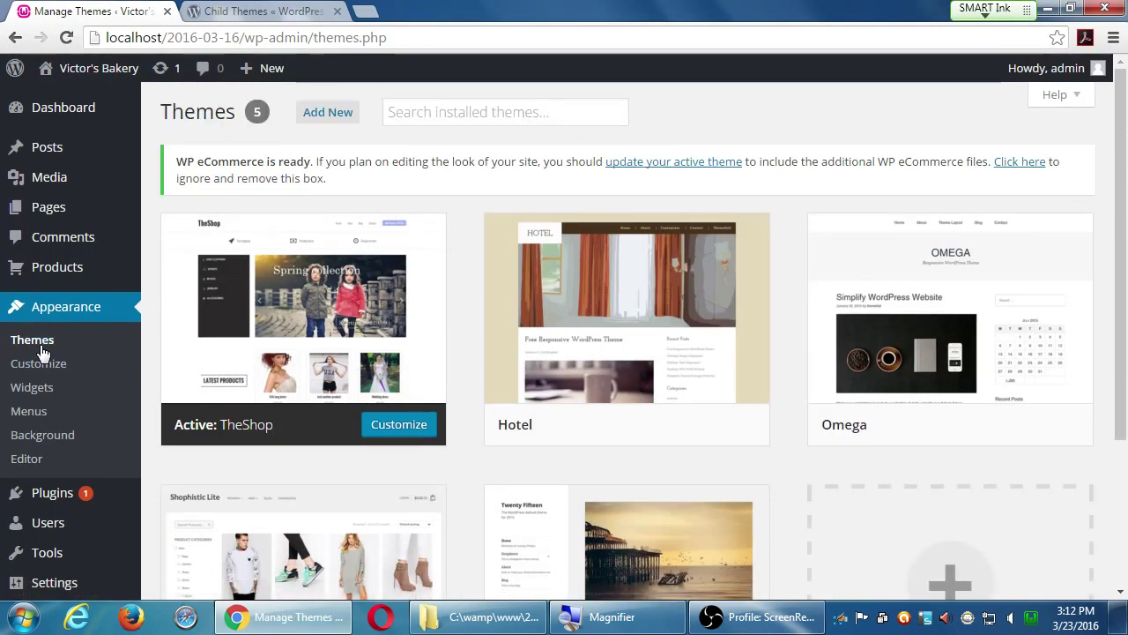
mouse_move(97, 133)
Reread the Codex notes on the Template line, the required child theme files and the enqueue function.
click(248, 11)
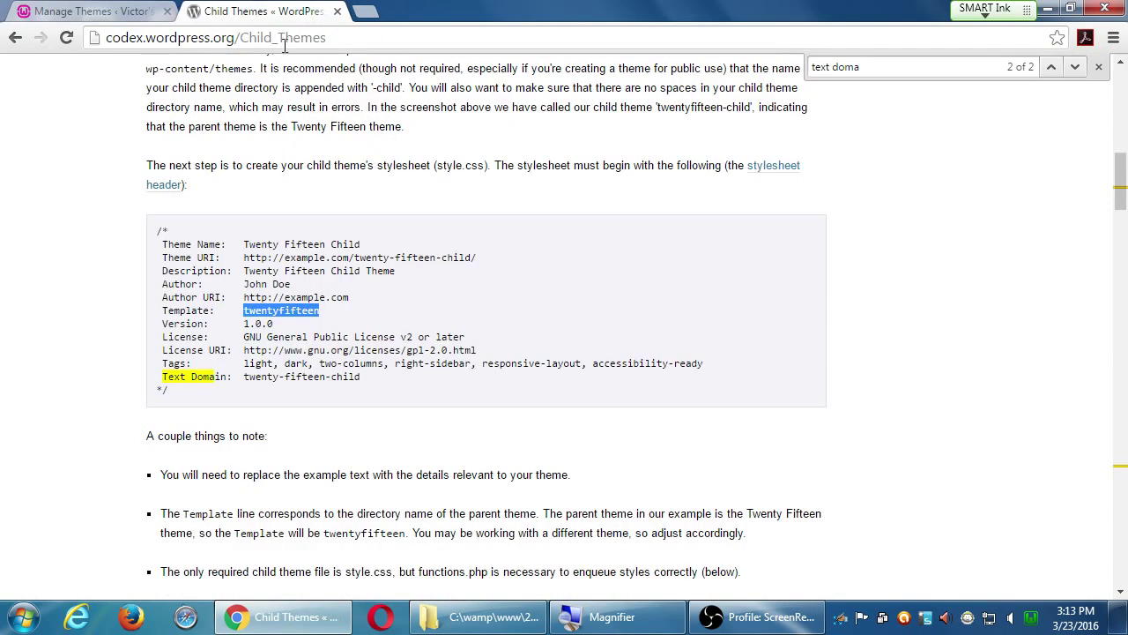
scroll(388, 264, down, 3)
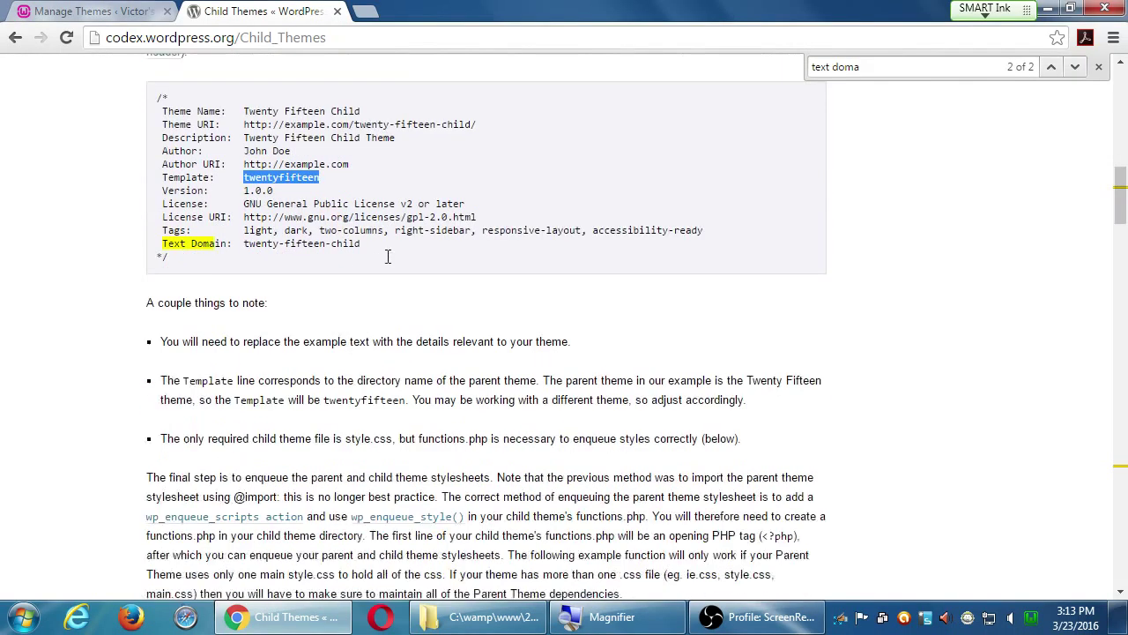
scroll(390, 288, down, 1)
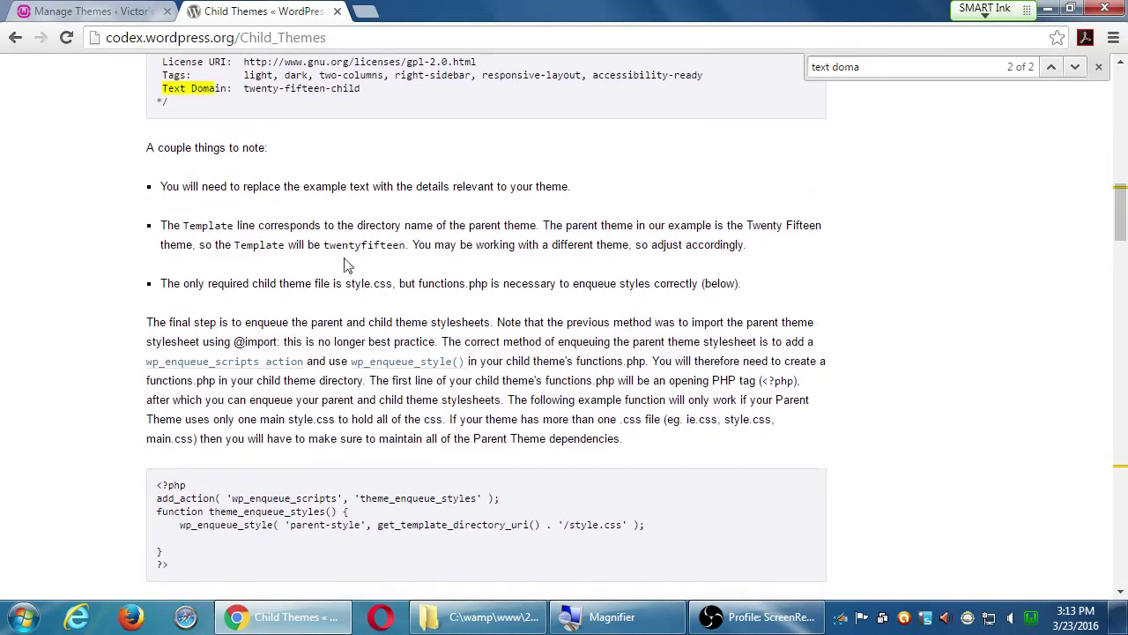
Return to the Victor's Bakery admin and open TheShop's style.css in the theme editor.
click(88, 11)
mouse_move(592, 350)
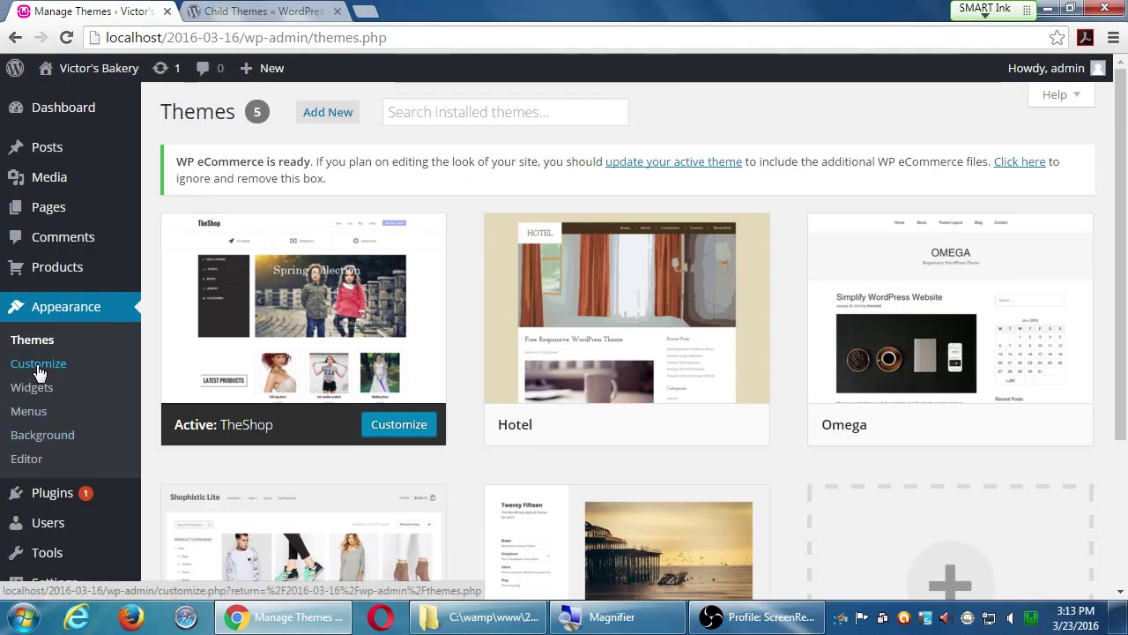
click(43, 462)
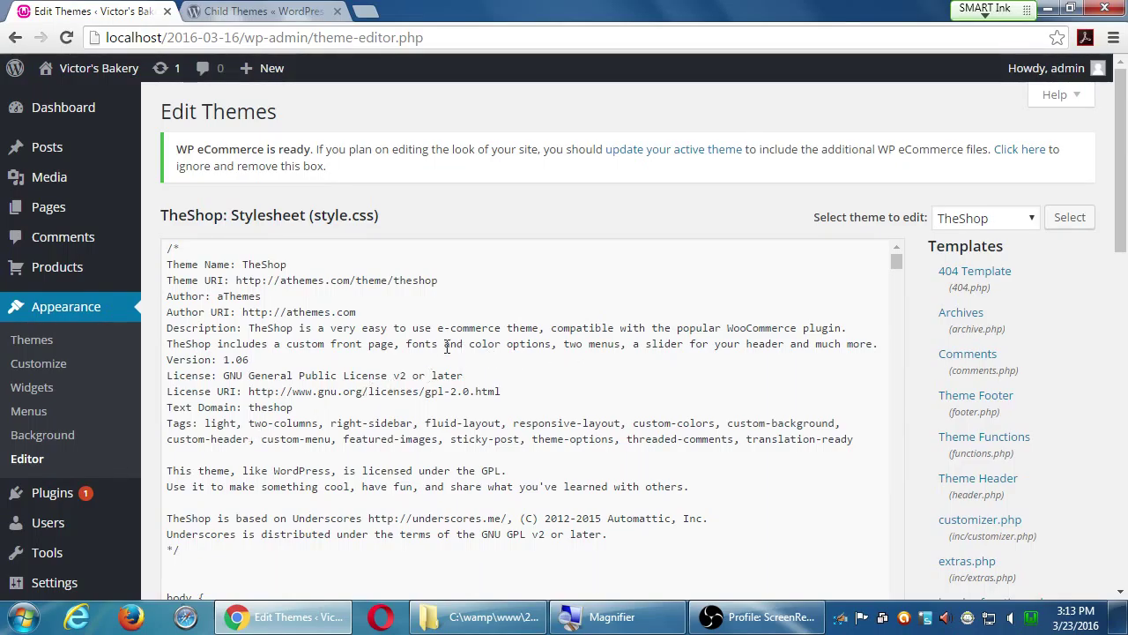
Copy the entire contents of TheShop's style.css from the theme editor.
drag(443, 343, 548, 426)
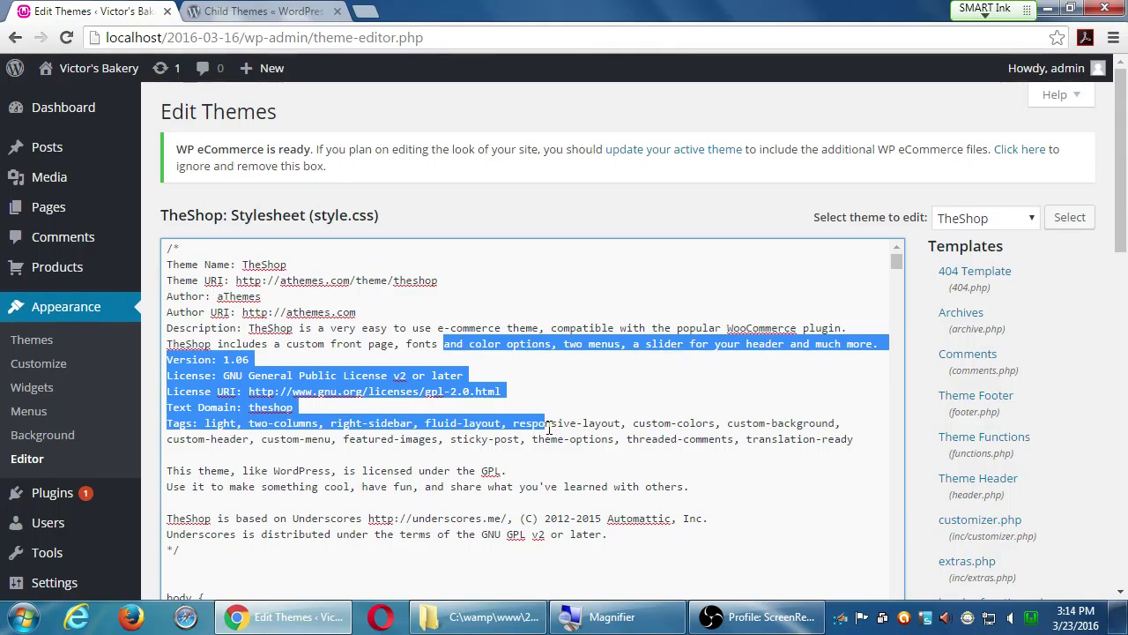
scroll(1045, 254, down, 1)
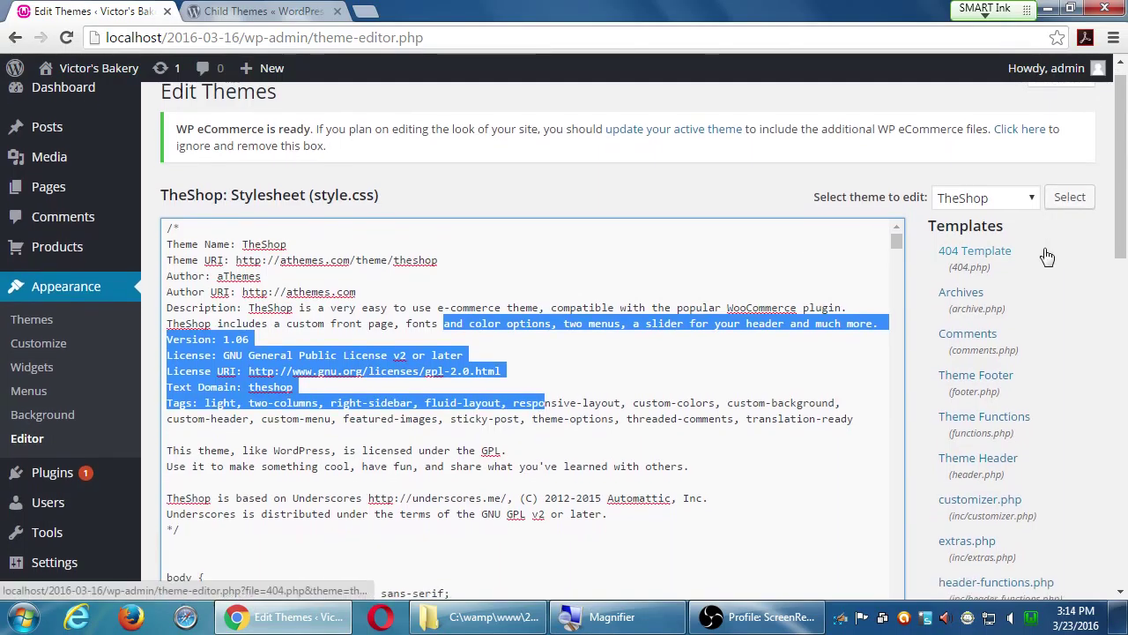
click(705, 402)
key(ctrl+a)
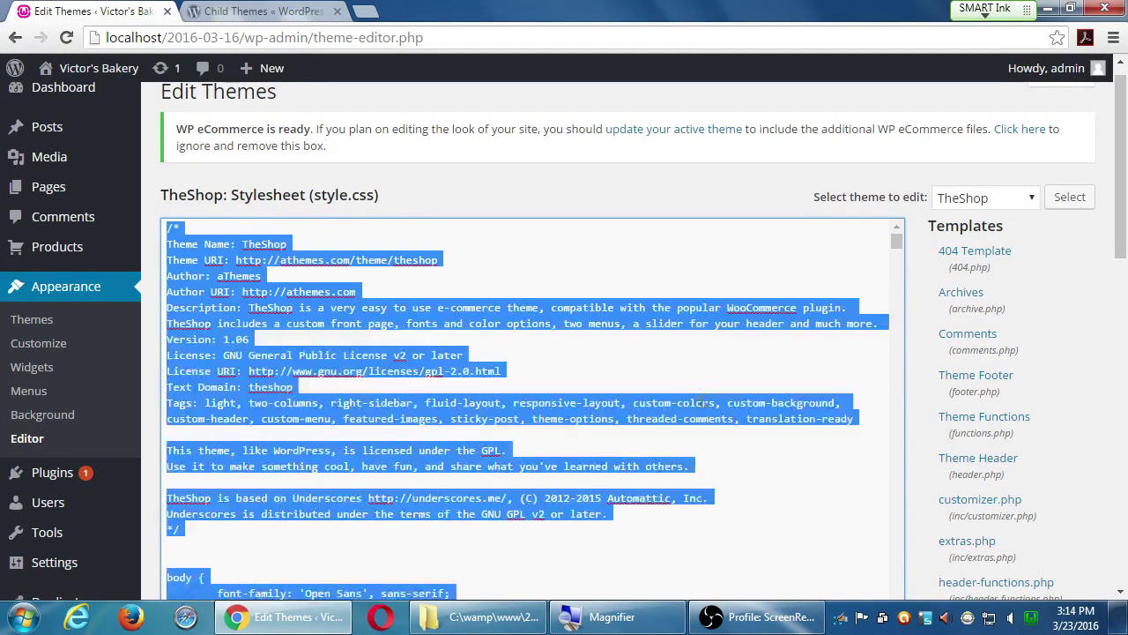
right_click(453, 381)
click(520, 151)
Open Notepad++ and paste the copied TheShop stylesheet into a new document.
key(super)
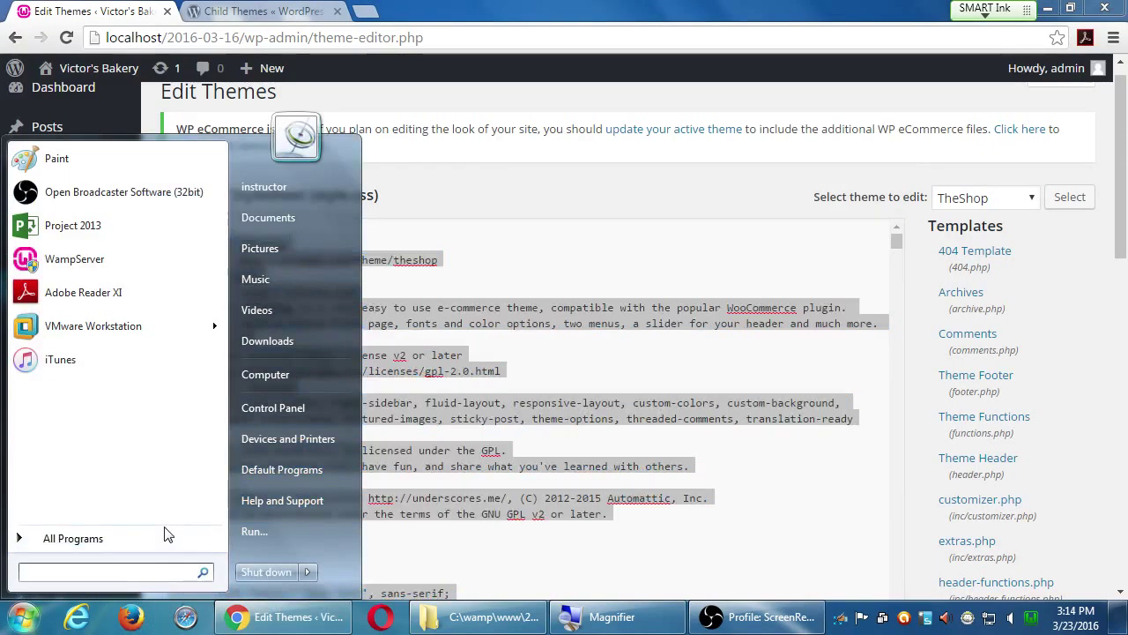
text(no)
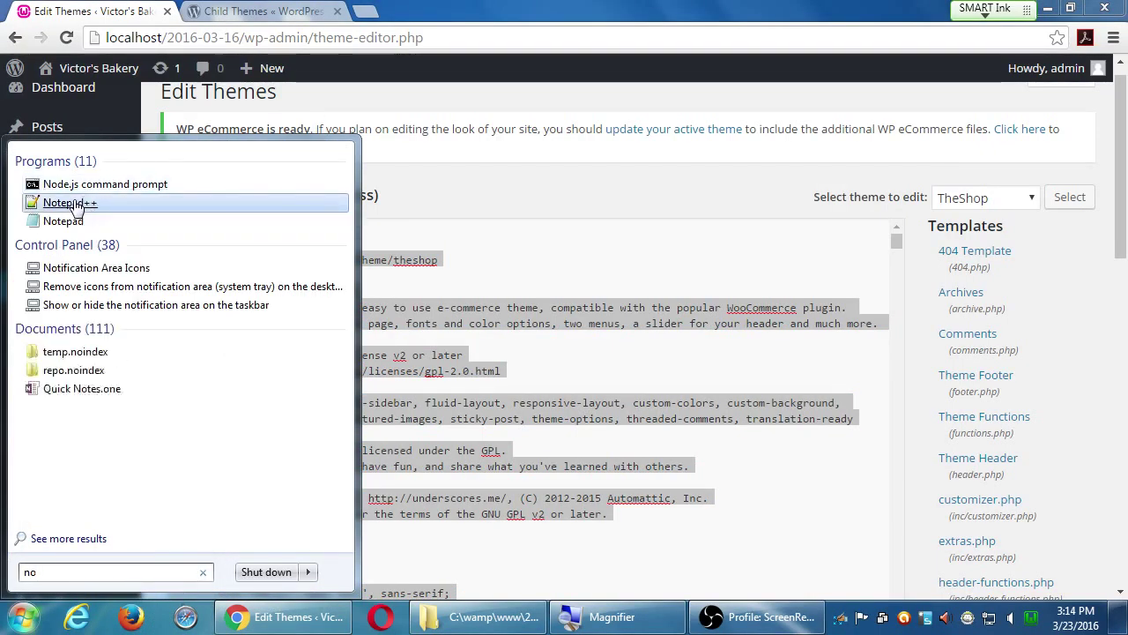
click(110, 199)
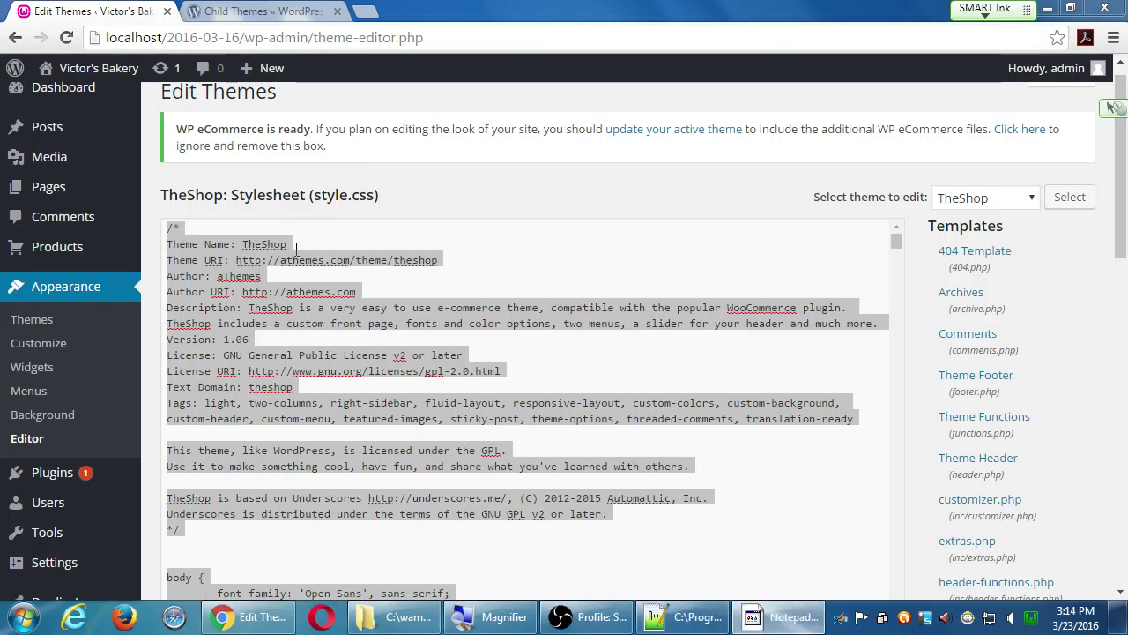
click(601, 360)
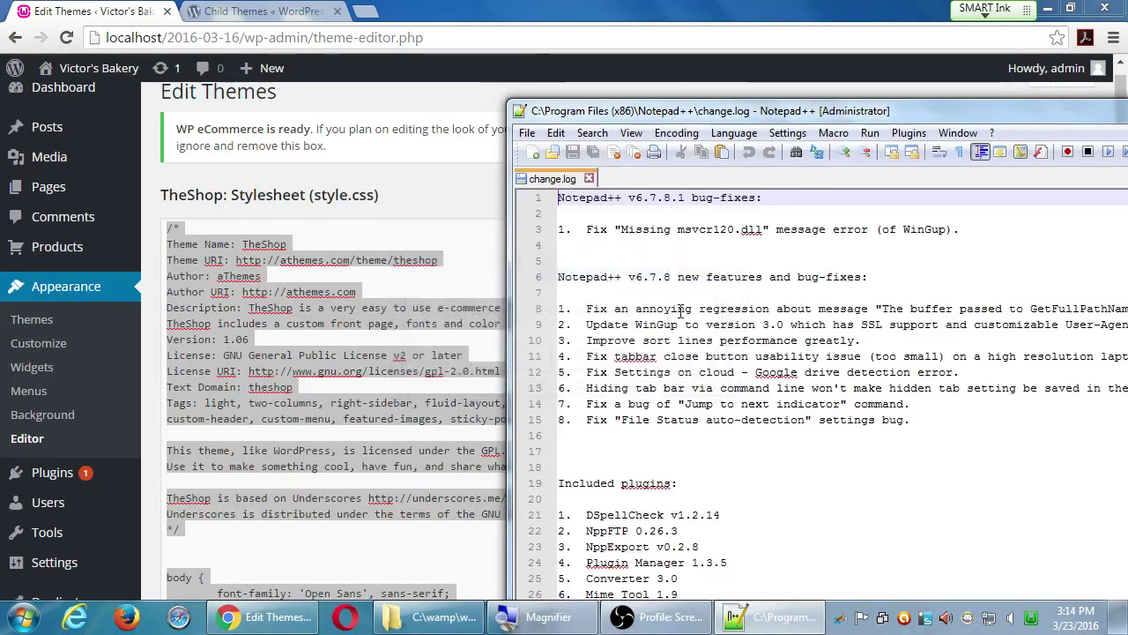
key(ctrl+v)
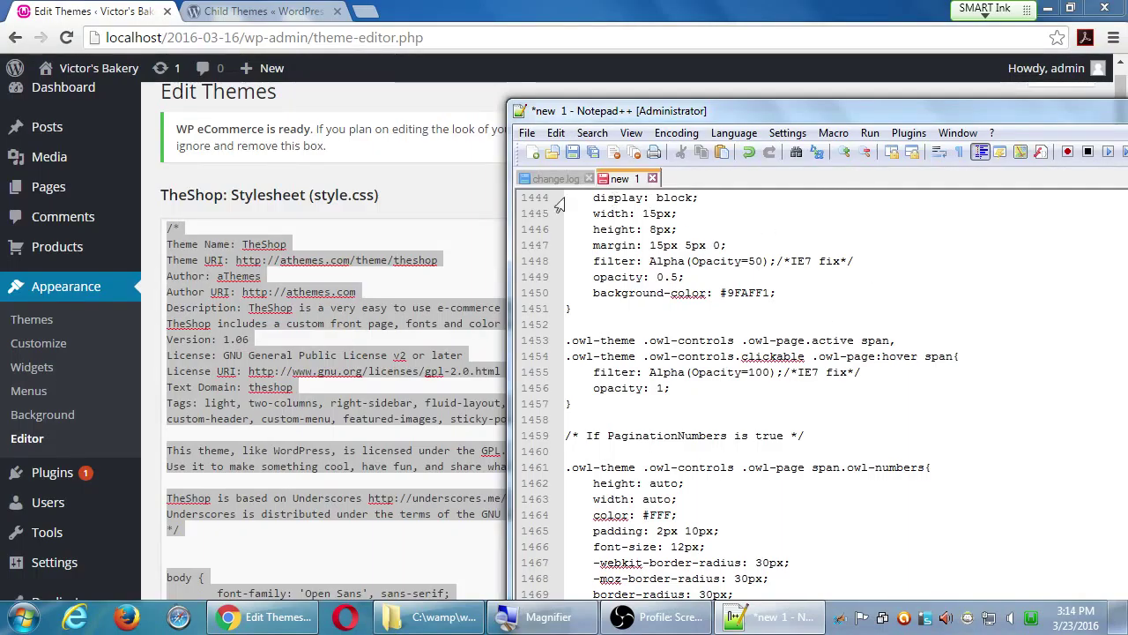
Dismiss the plugin update offer in Notepad++ and return to TheShop's stylesheet in the browser.
click(469, 199)
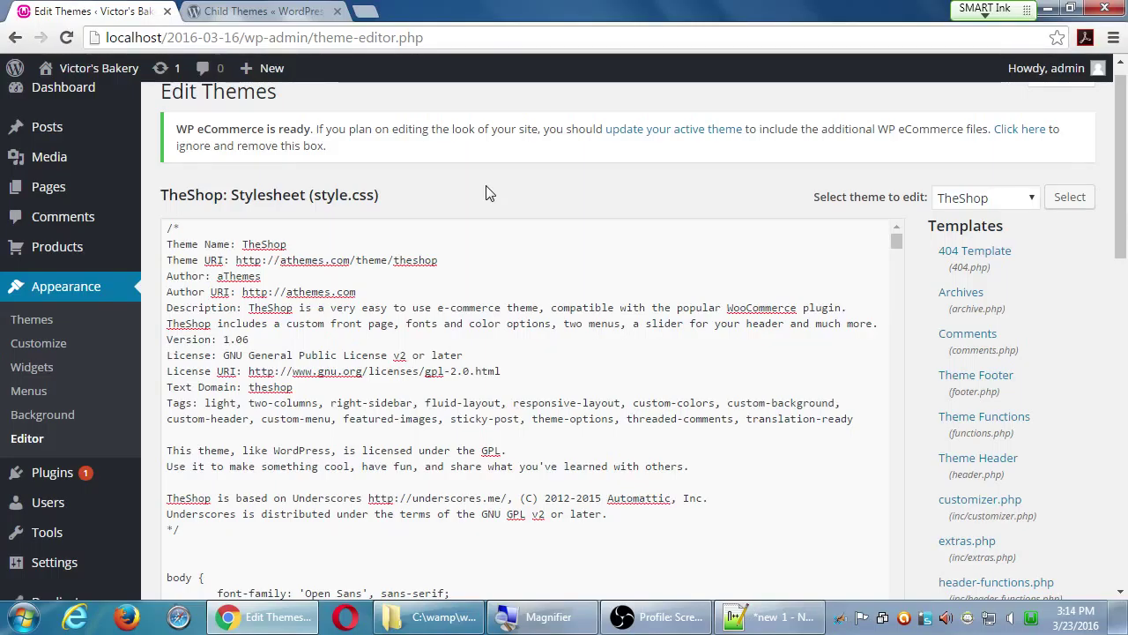
key(alt+Tab)
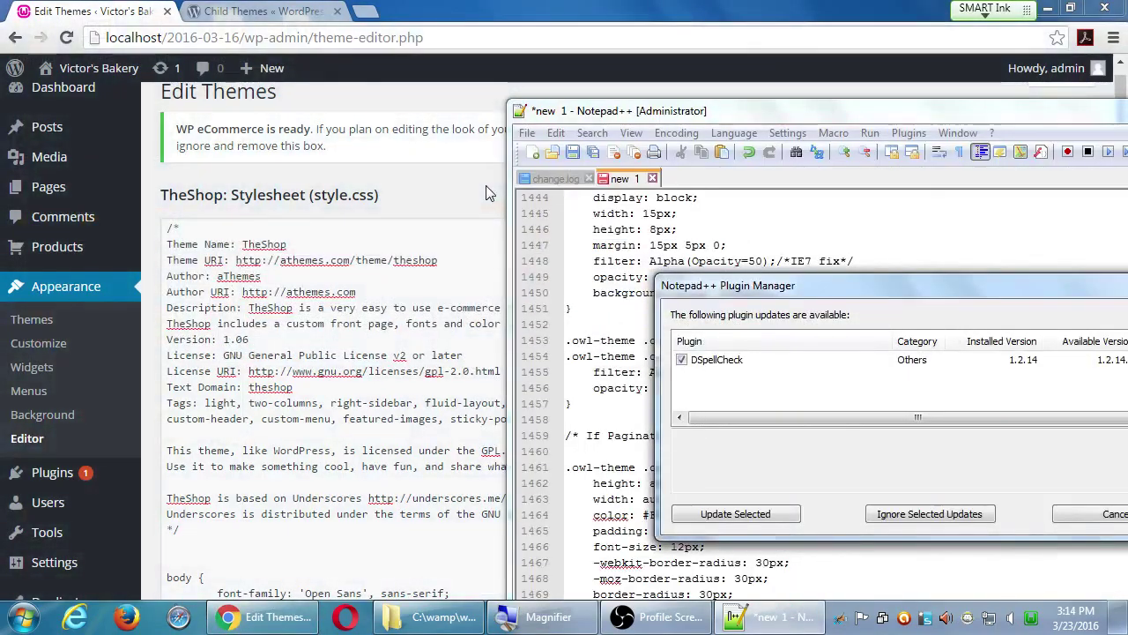
key(Escape)
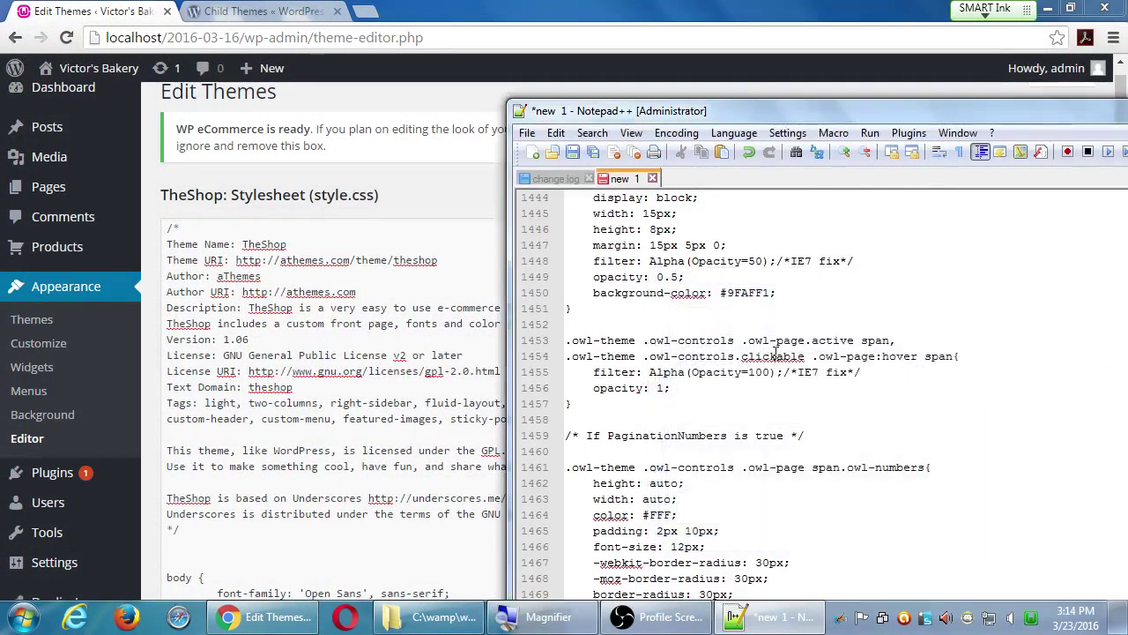
click(775, 354)
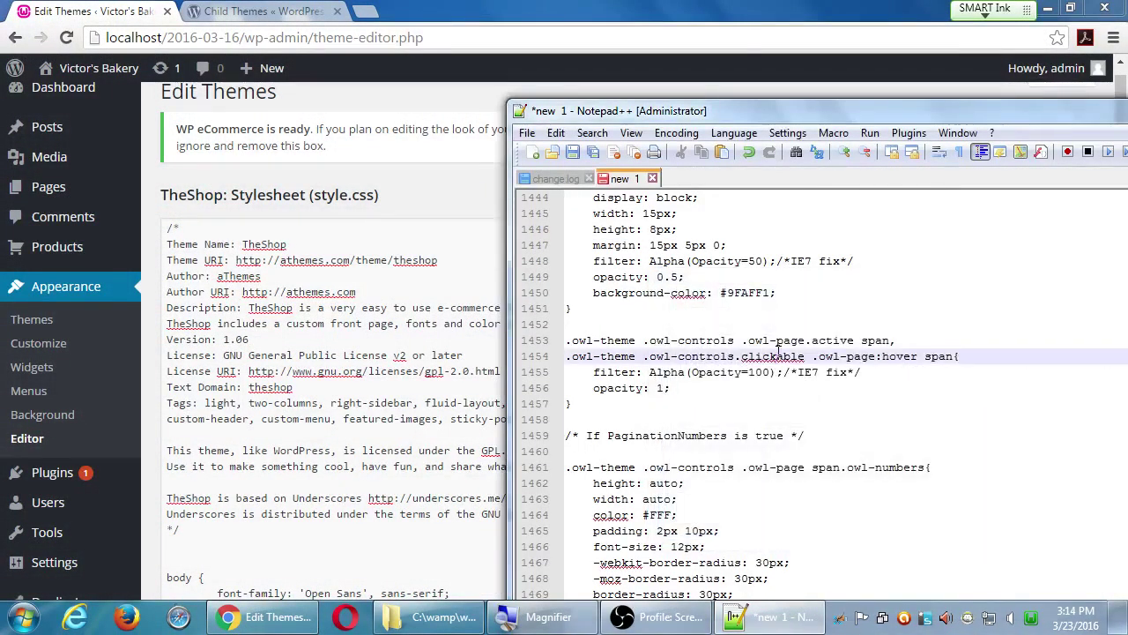
click(430, 201)
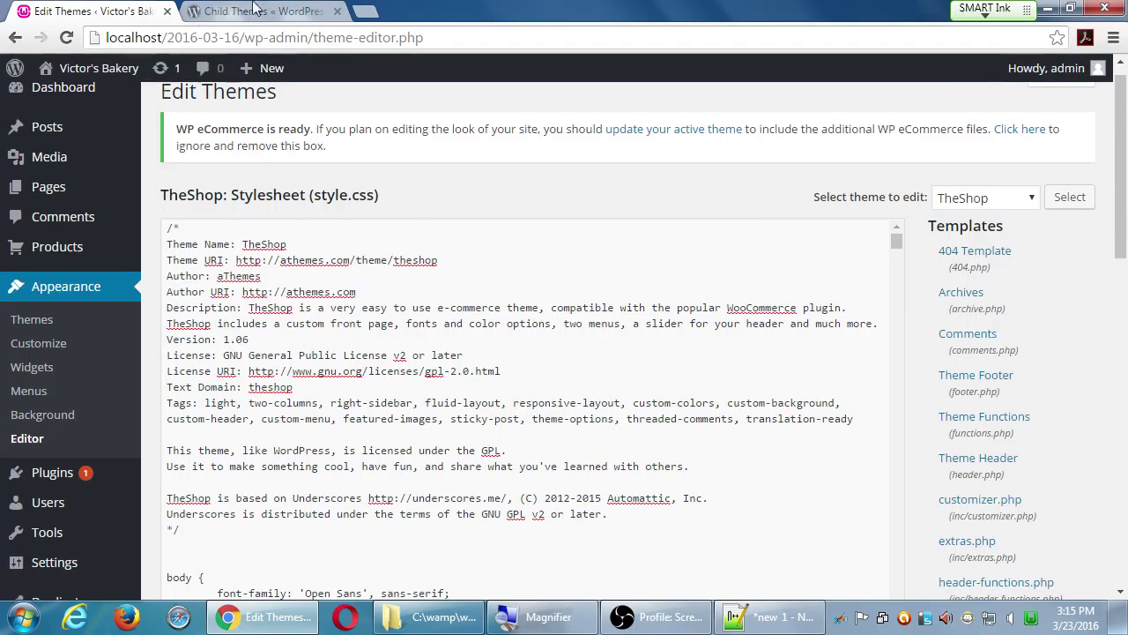
Go back to the Codex Child Themes article, reread its introduction and close the in-page text search.
click(255, 10)
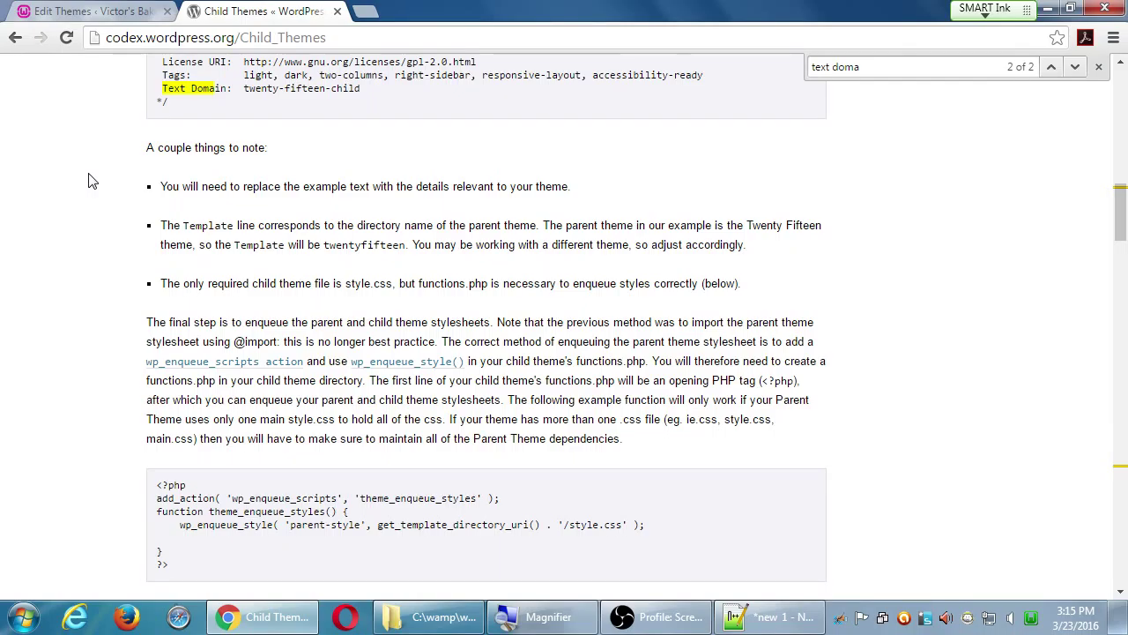
scroll(93, 181, up, 15)
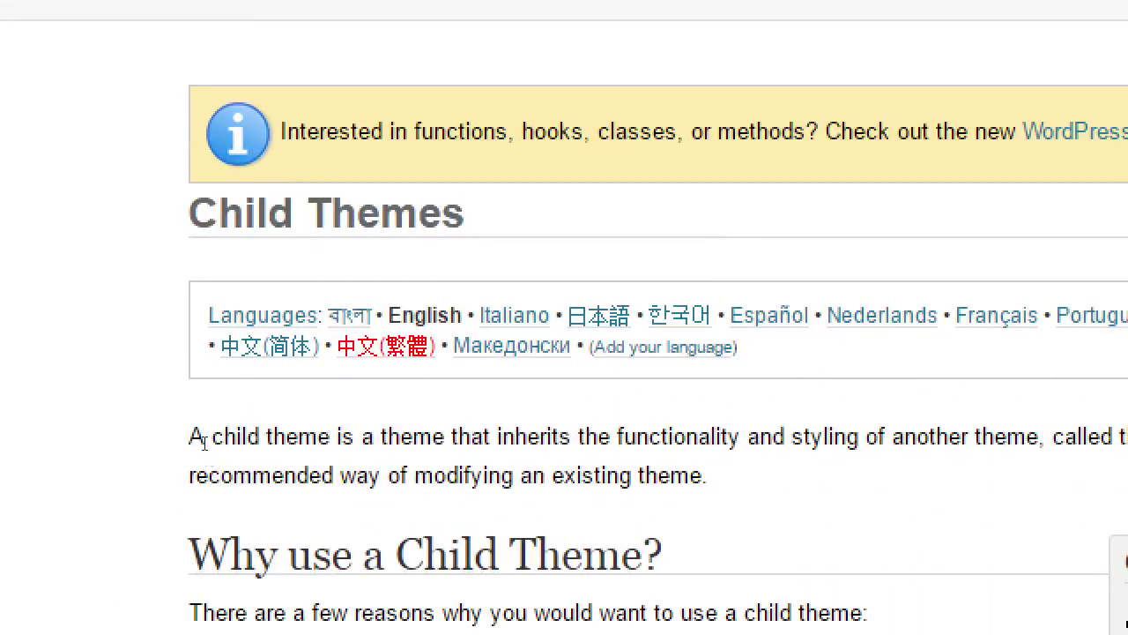
double_click(260, 475)
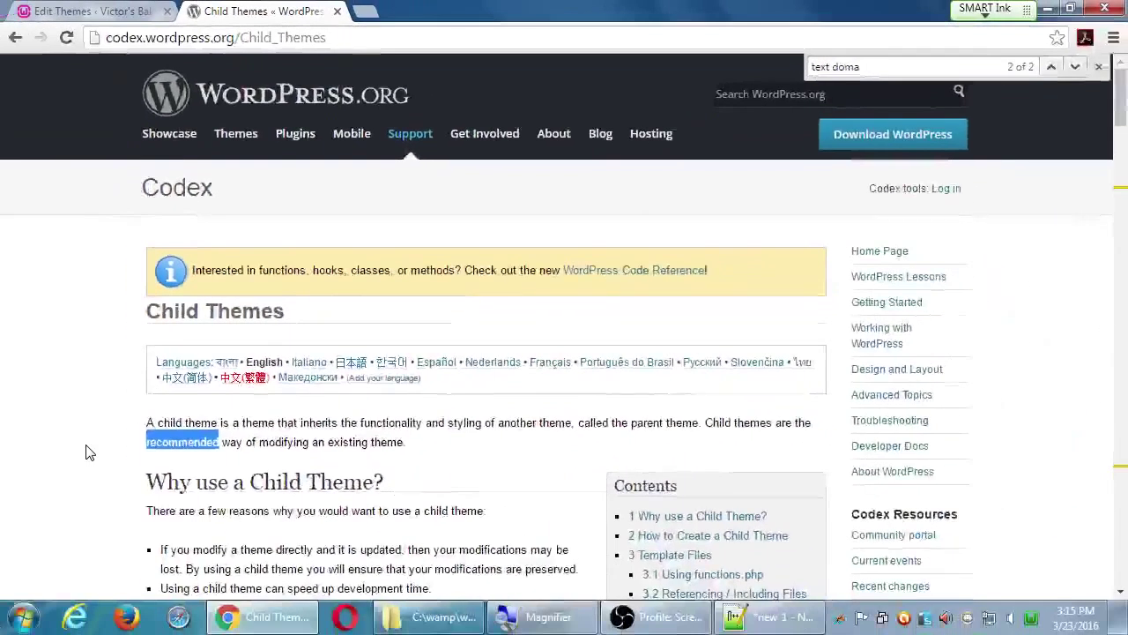
click(72, 388)
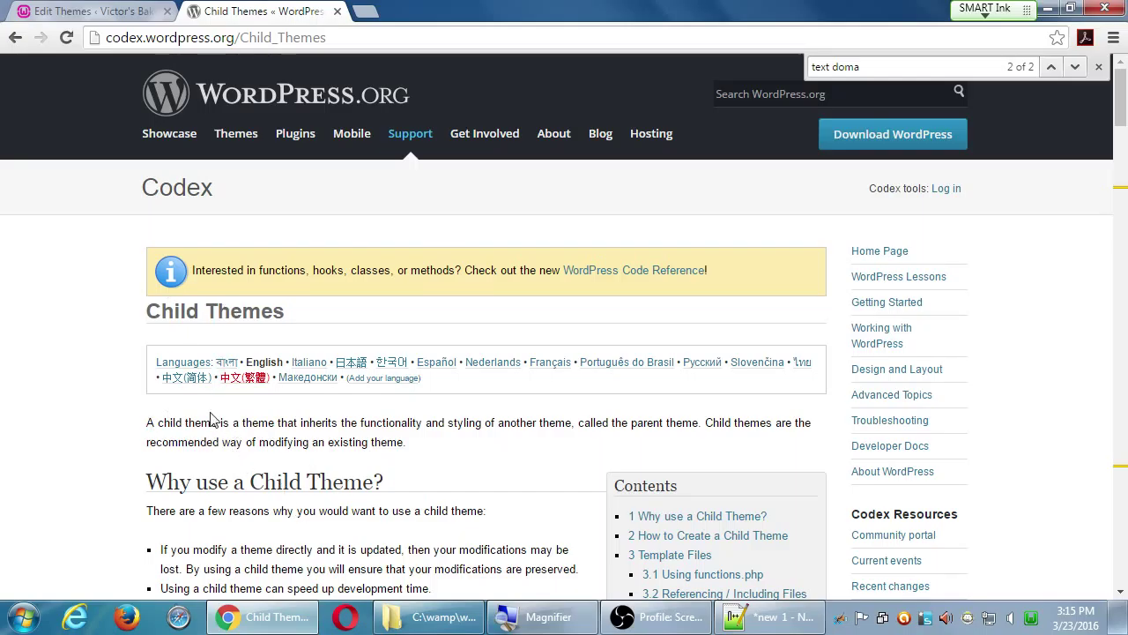
click(1099, 68)
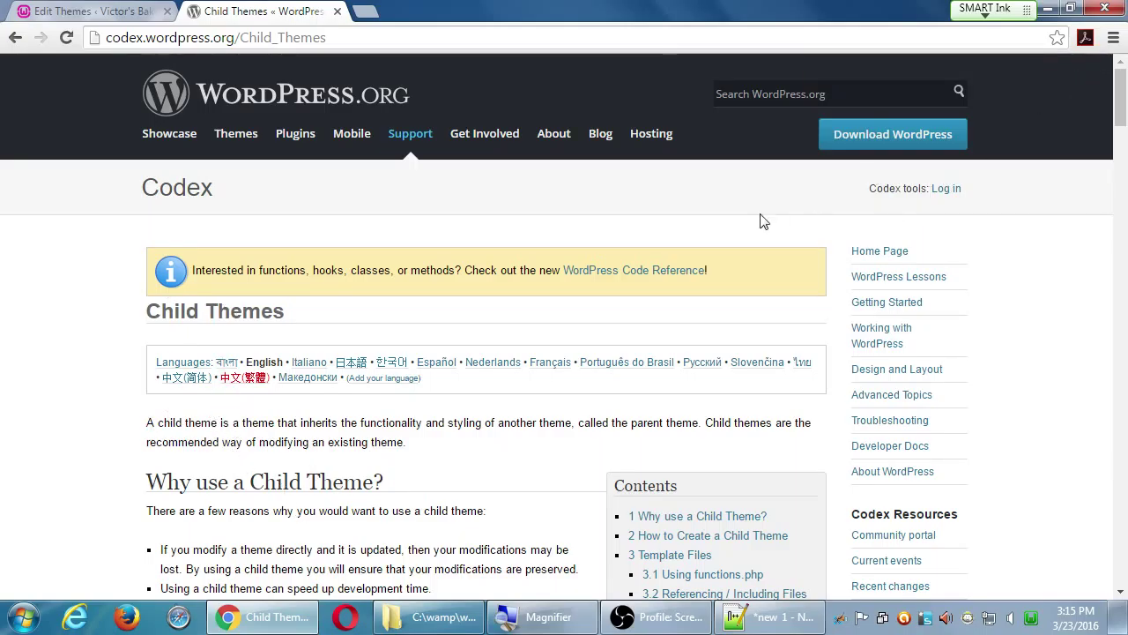
Review the Codex instructions on the child theme directory, the style.css header and the functions.php enqueue code.
scroll(290, 429, down, 6)
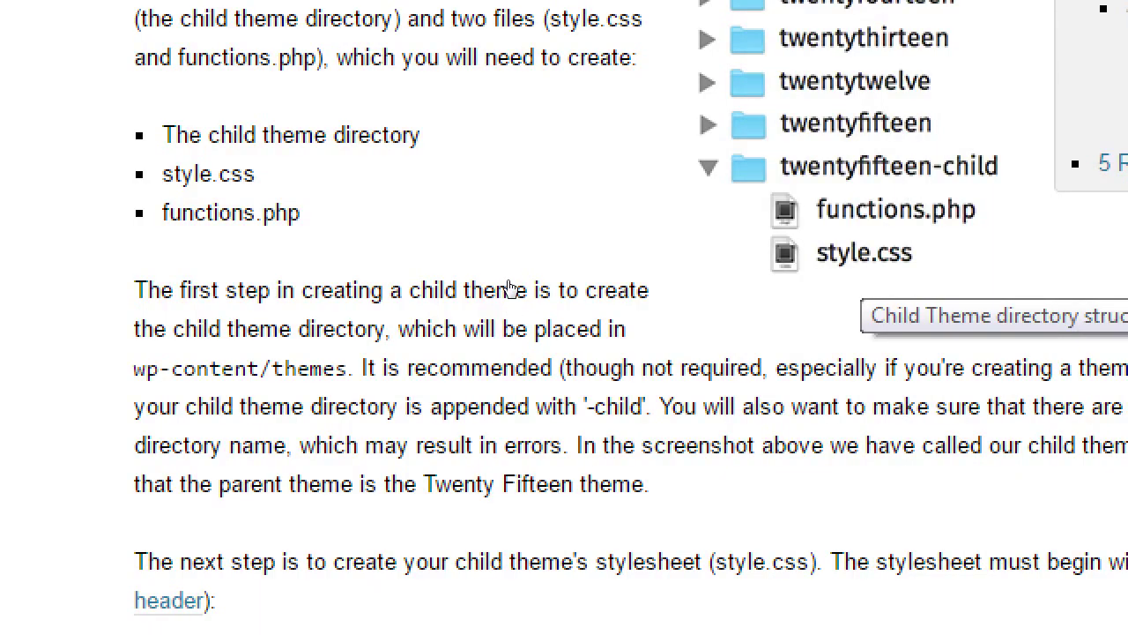
scroll(423, 300, down, 5)
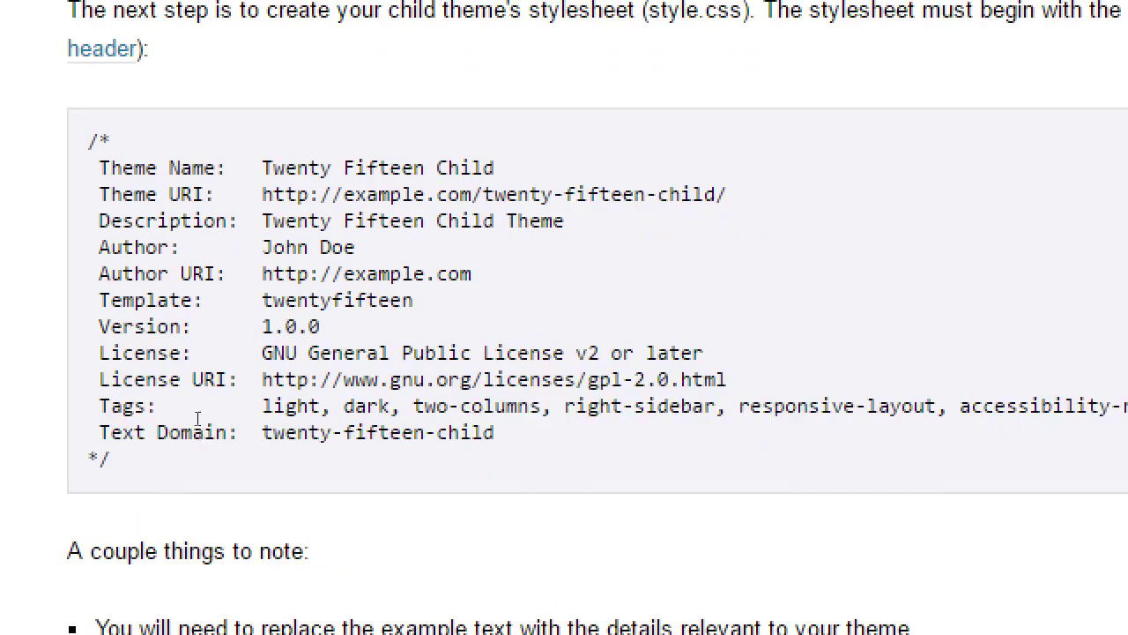
drag(181, 573, 201, 463)
drag(134, 357, 88, 139)
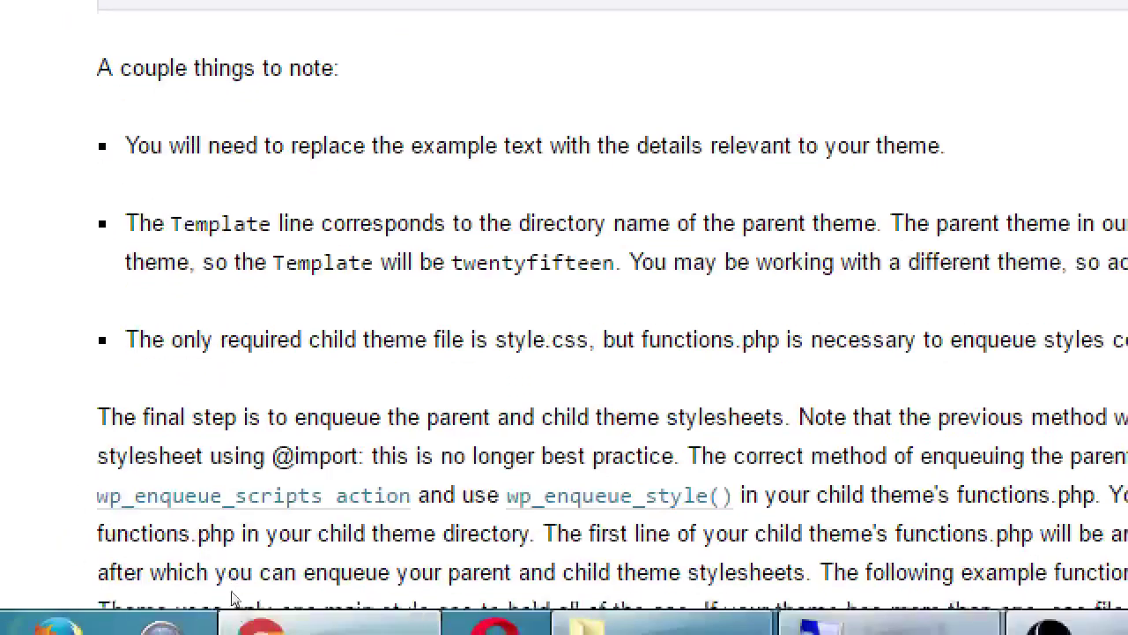
scroll(234, 597, down, 6)
drag(184, 282, 1092, 336)
click(291, 496)
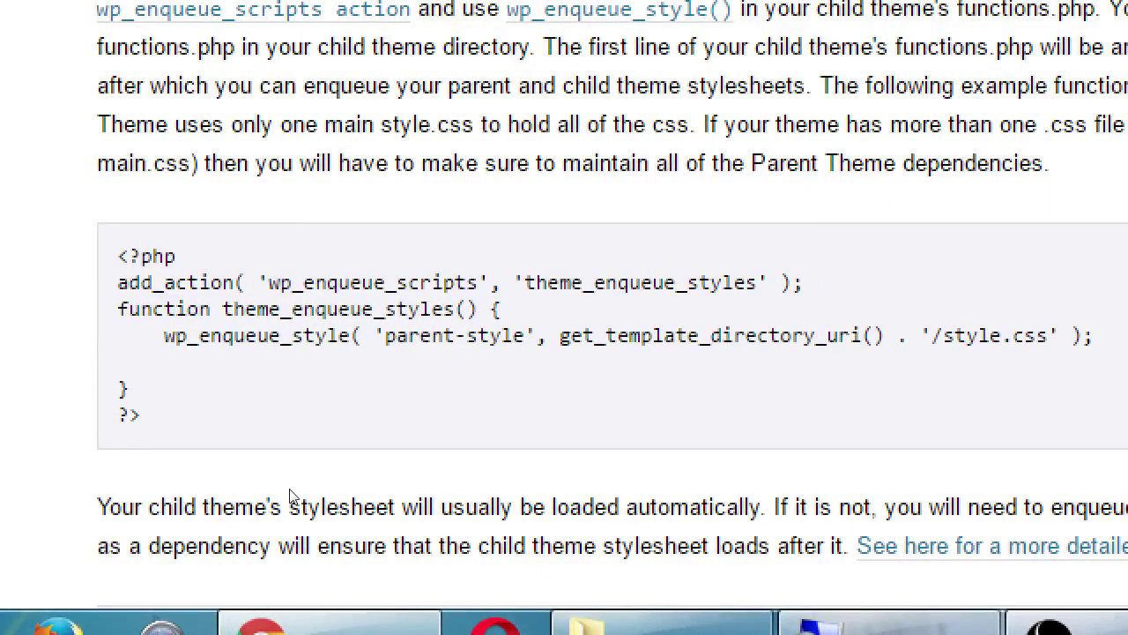
key(super+minus)
Skim the rest of the Codex article, from Template Files and Using functions.php to Internationalization and Resources.
scroll(977, 189, down, 9)
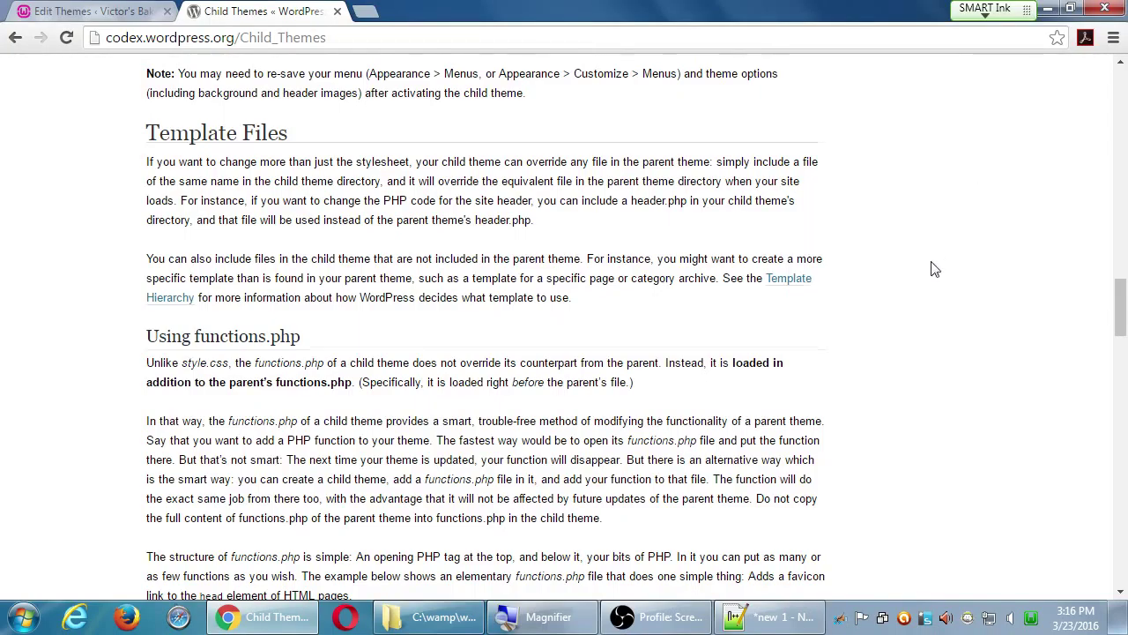
scroll(934, 255, down, 3)
scroll(248, 232, down, 4)
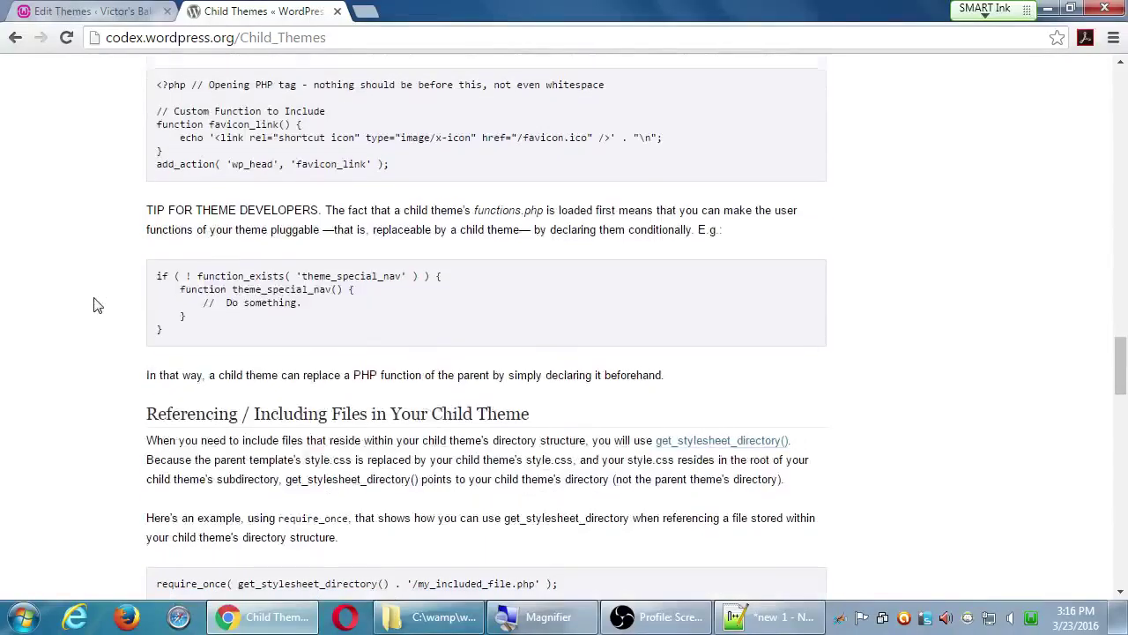
scroll(82, 310, down, 5)
scroll(83, 309, down, 5)
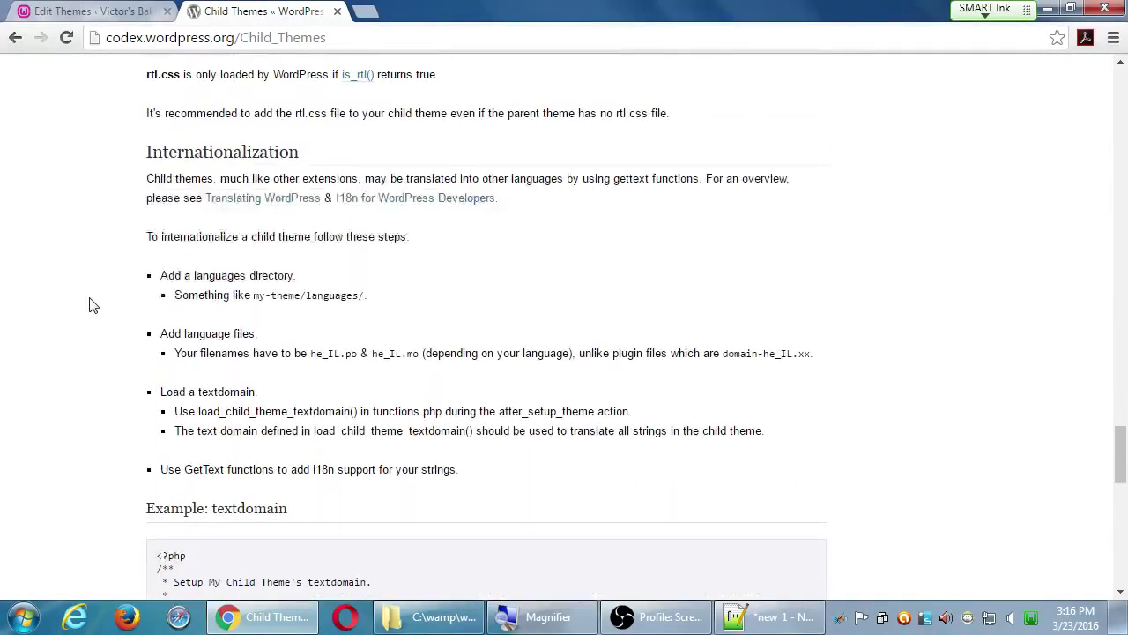
scroll(100, 266, down, 13)
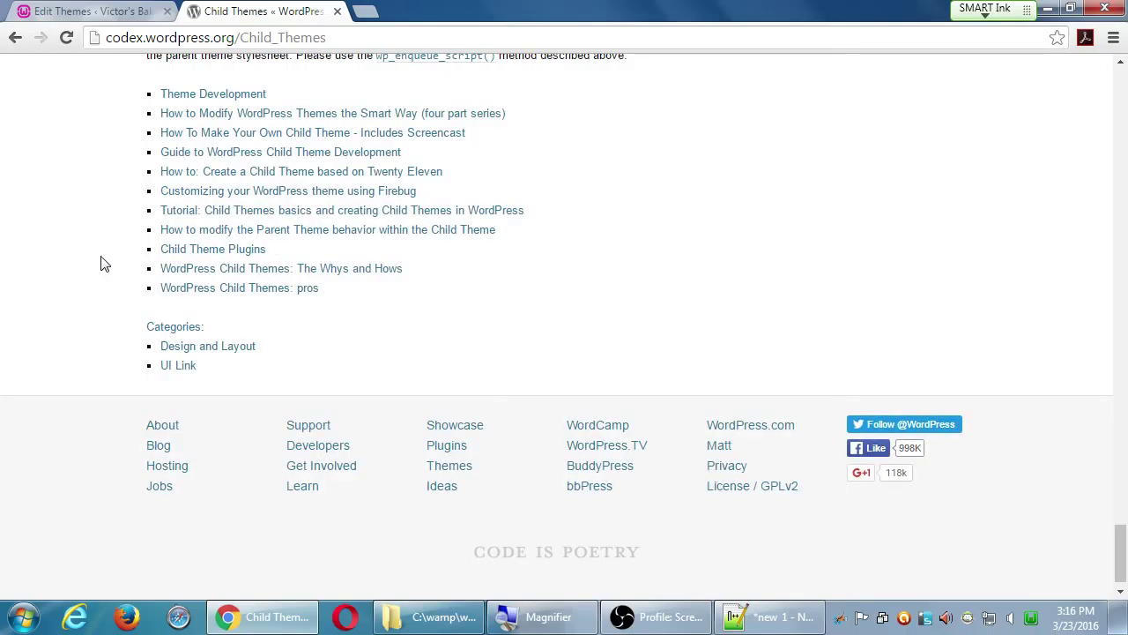
scroll(99, 264, up, 3)
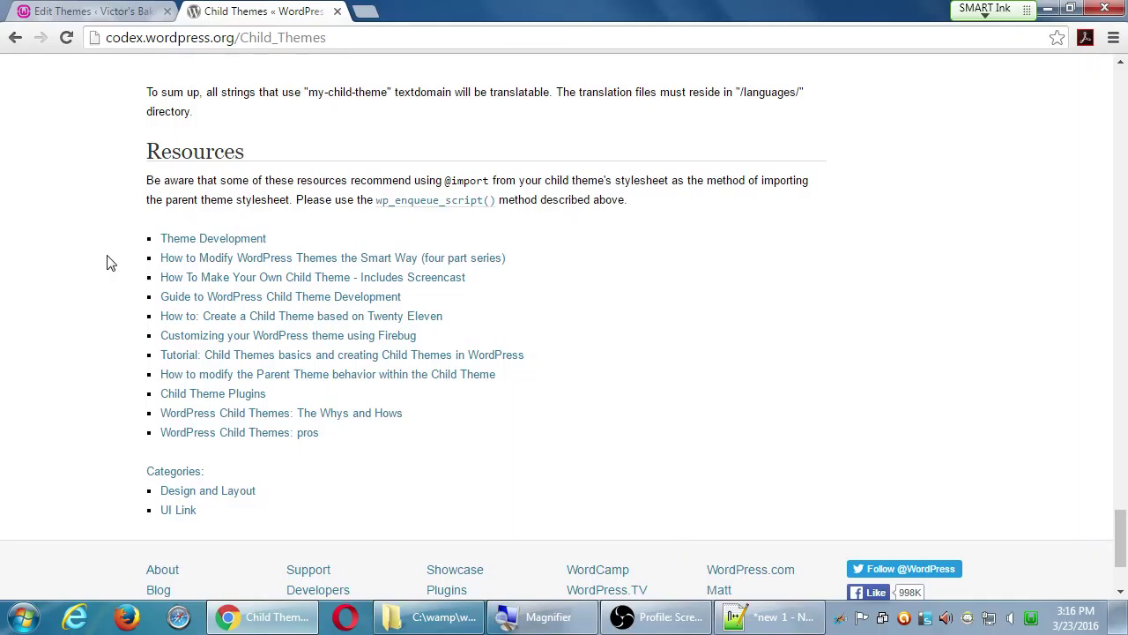
key(Home)
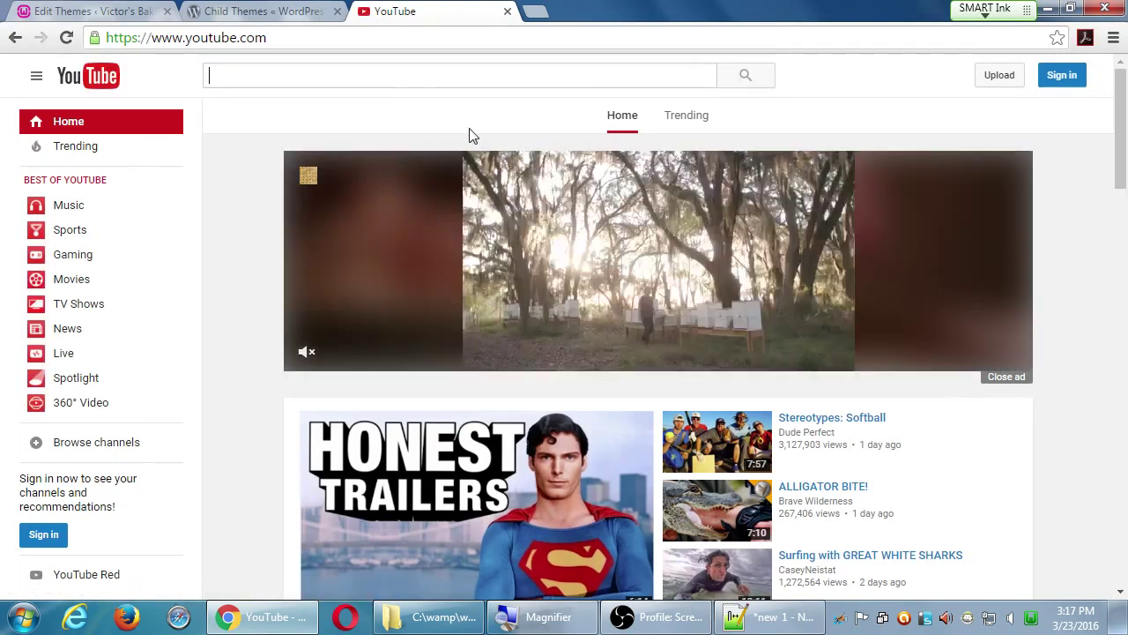
Search YouTube for "how to setup a wordpress child theme".
click(481, 73)
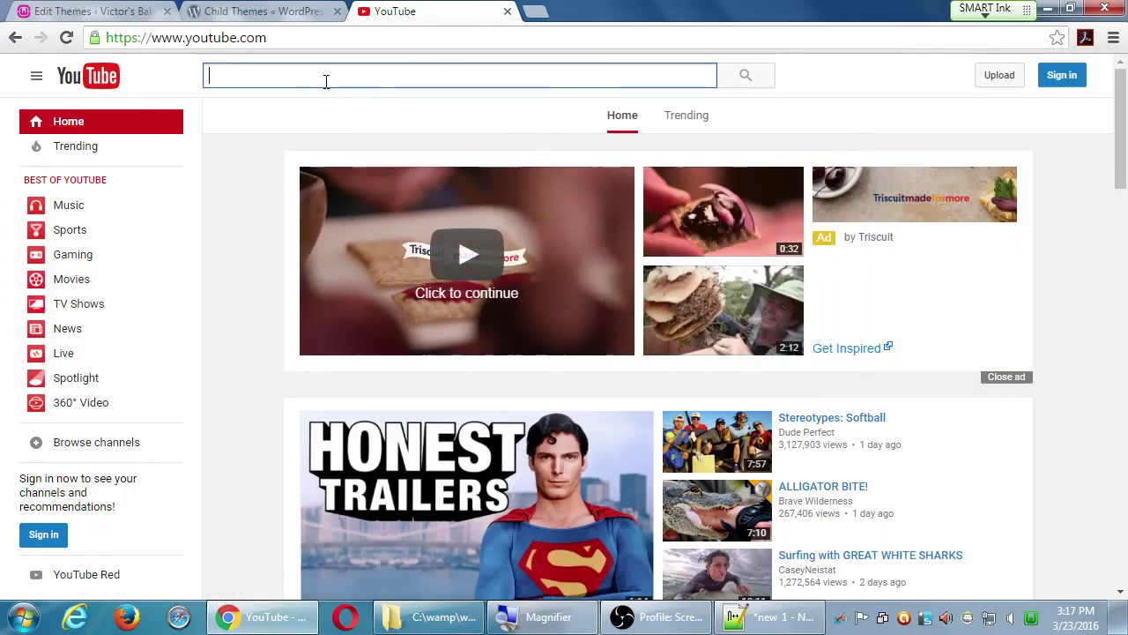
text(ow )
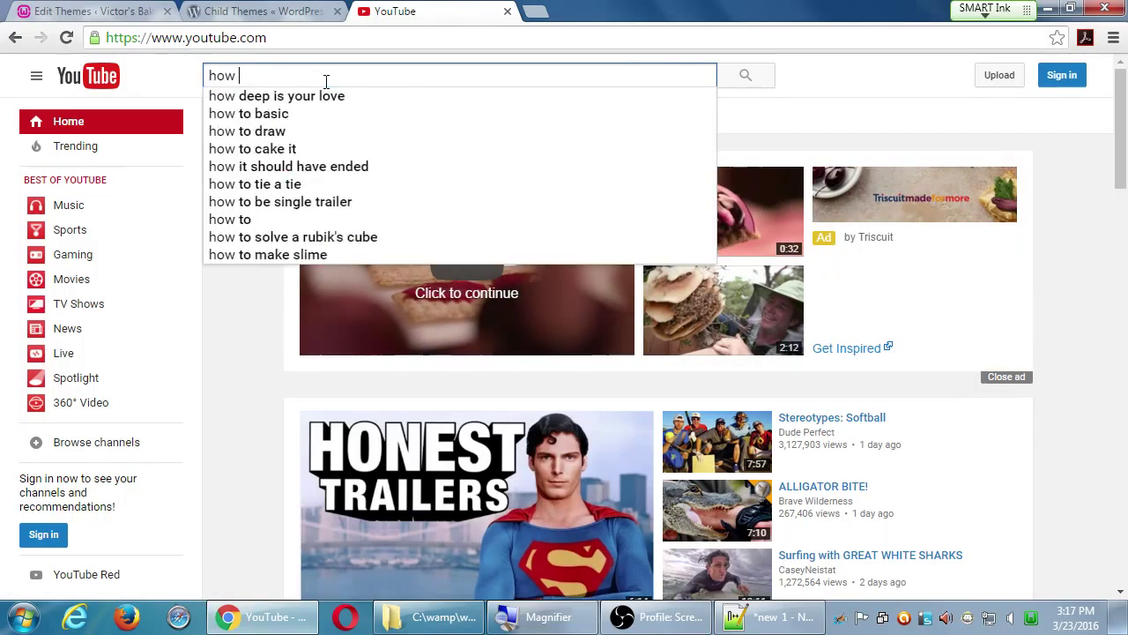
text(to set up a word)
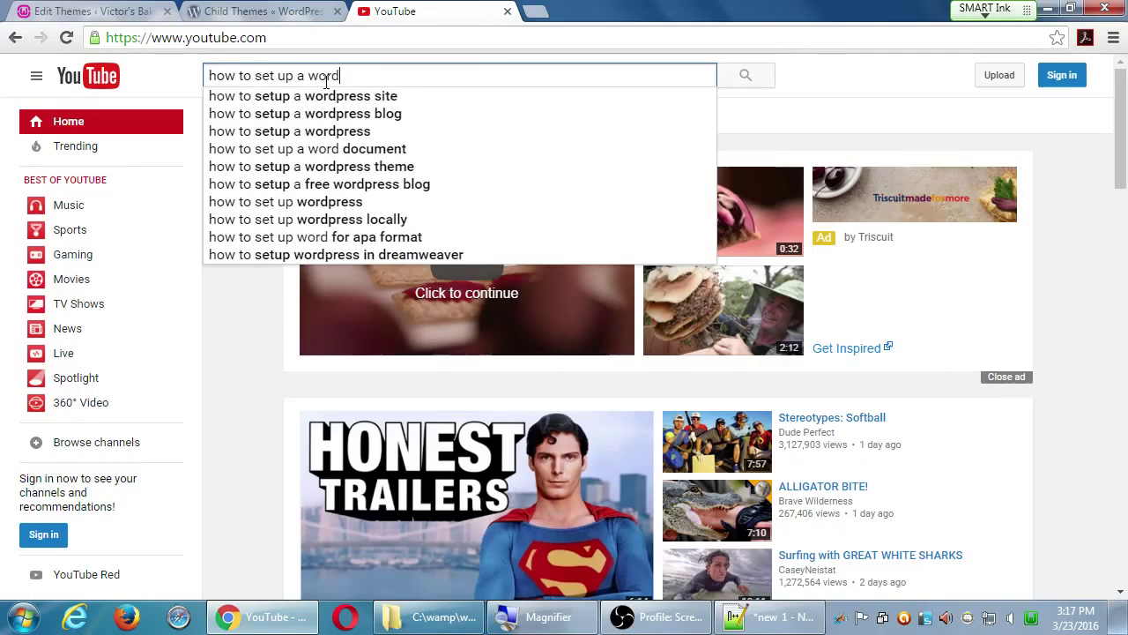
key(Down)
key(BackSpace)
key(BackSpace)
key(BackSpace)
key(BackSpace)
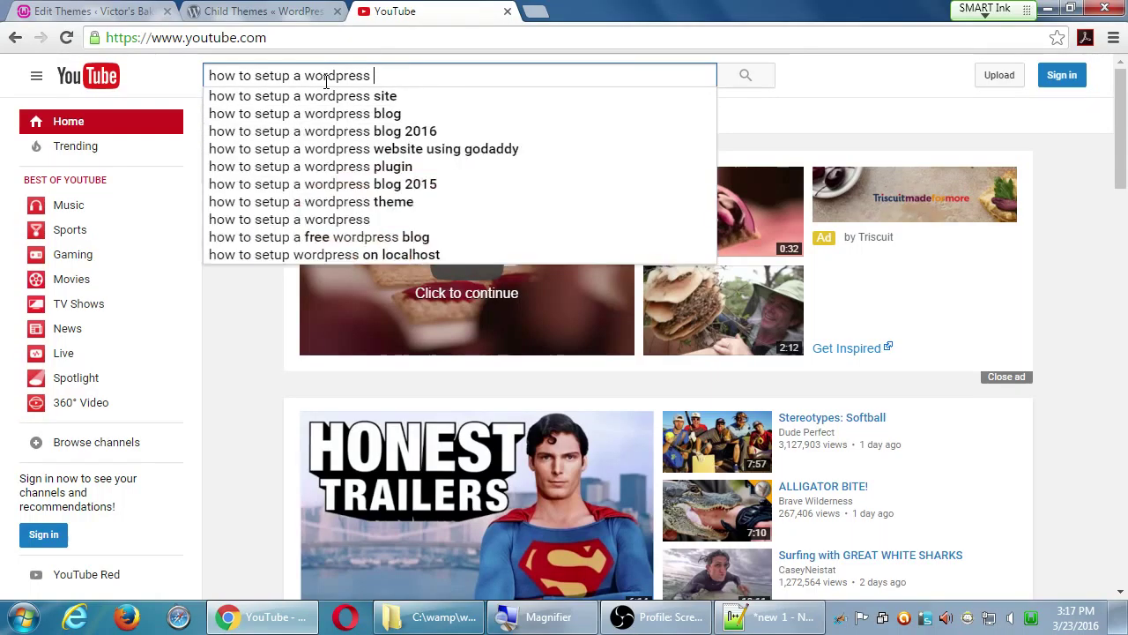
text(schil)
key(BackSpace)
key(BackSpace)
key(BackSpace)
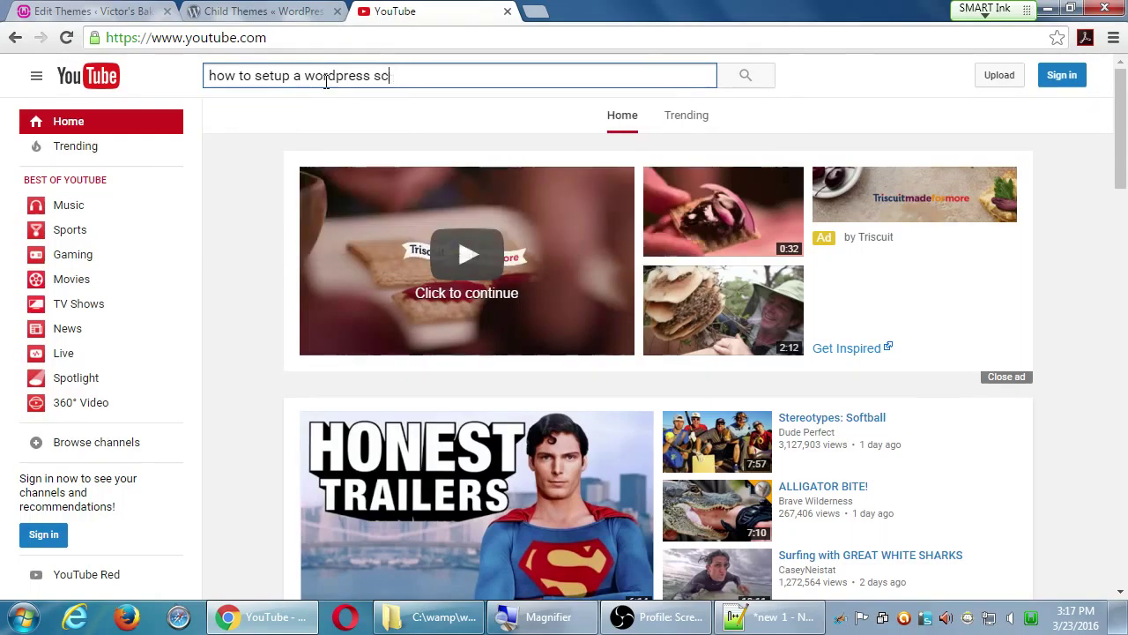
key(BackSpace)
key(BackSpace)
text(child)
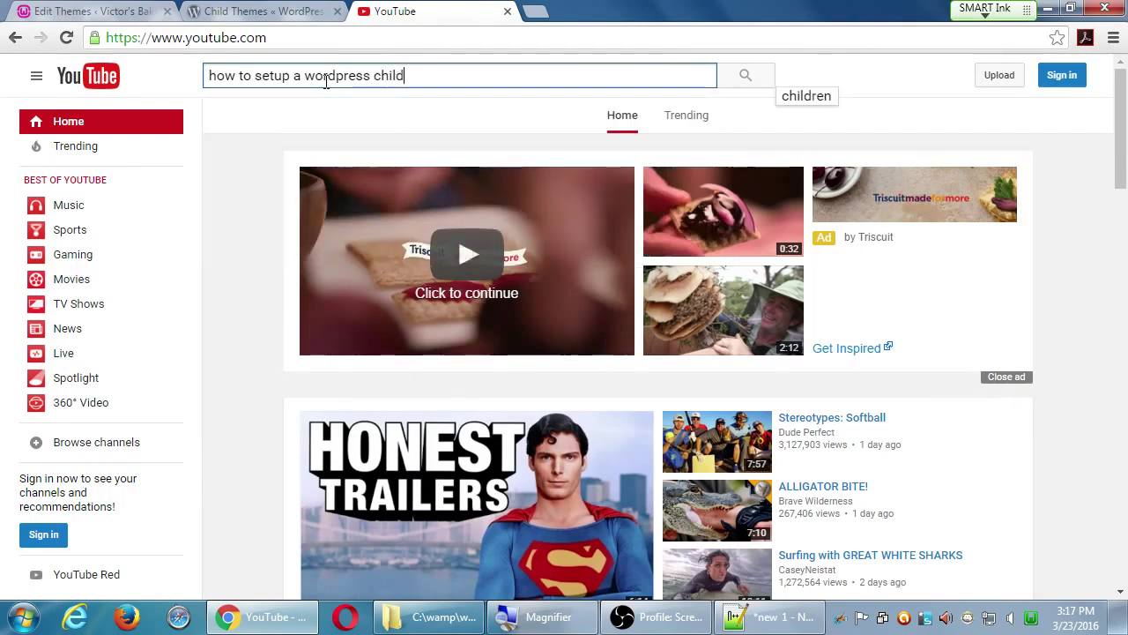
text( theme)
key(Return)
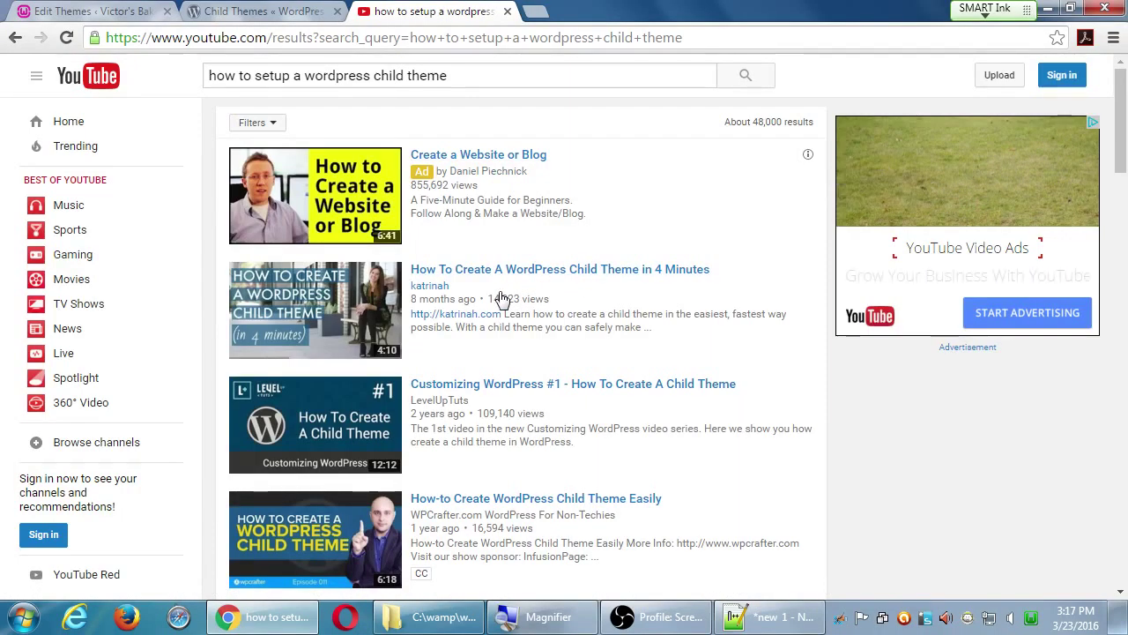
Browse the found videos, open "How To Create A WordPress Child Theme in 4 Minutes" and pause playback.
scroll(445, 498, down, 3)
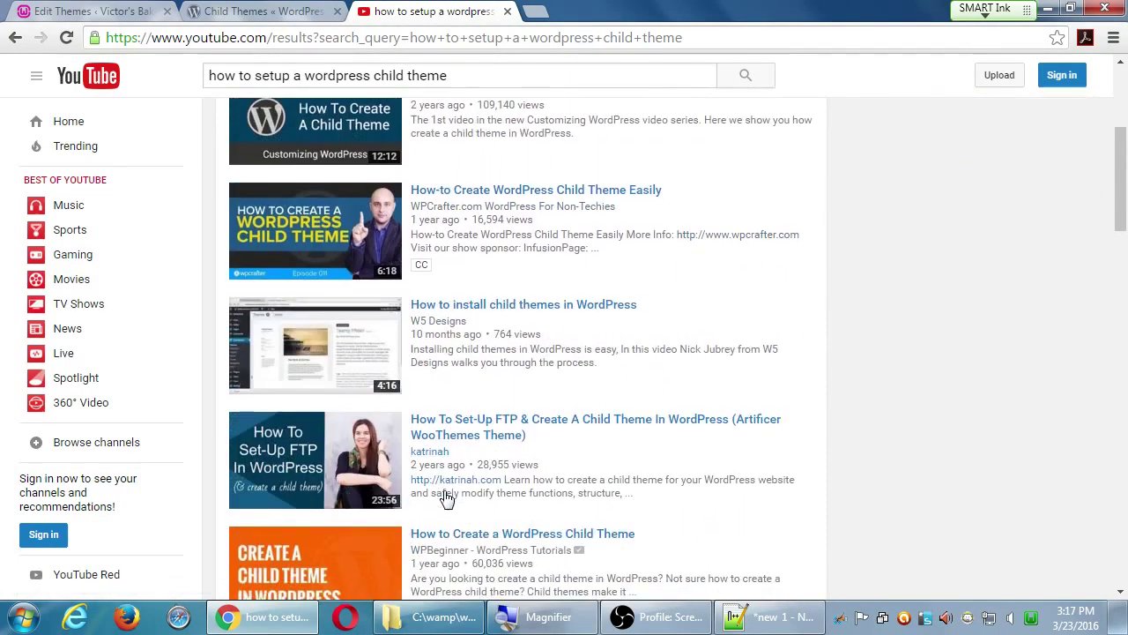
scroll(447, 356, down, 3)
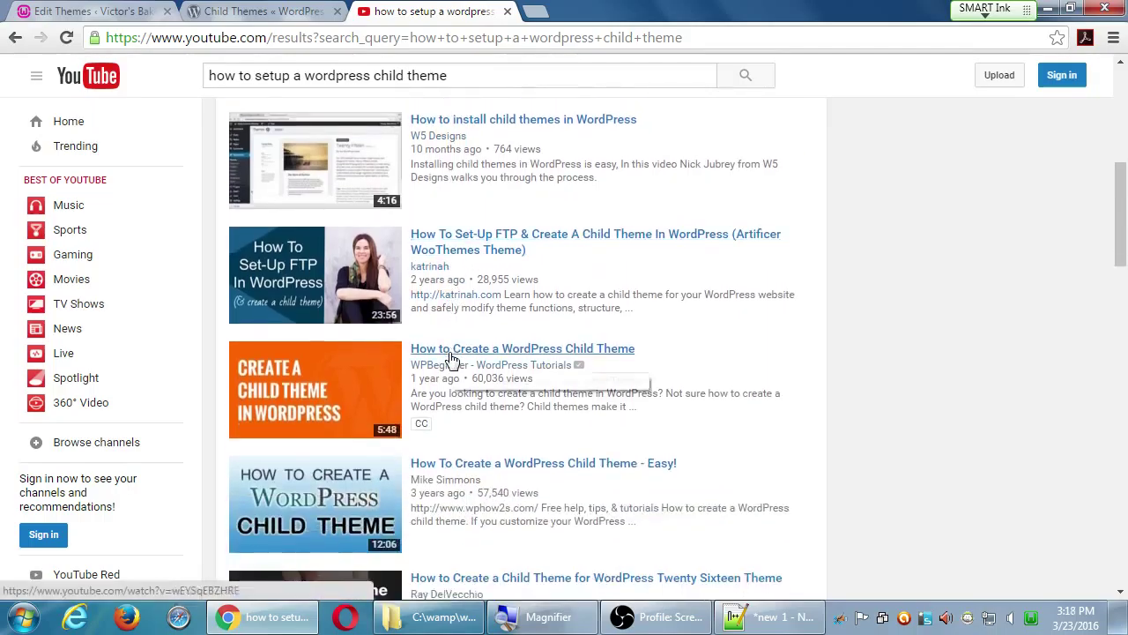
scroll(451, 358, down, 4)
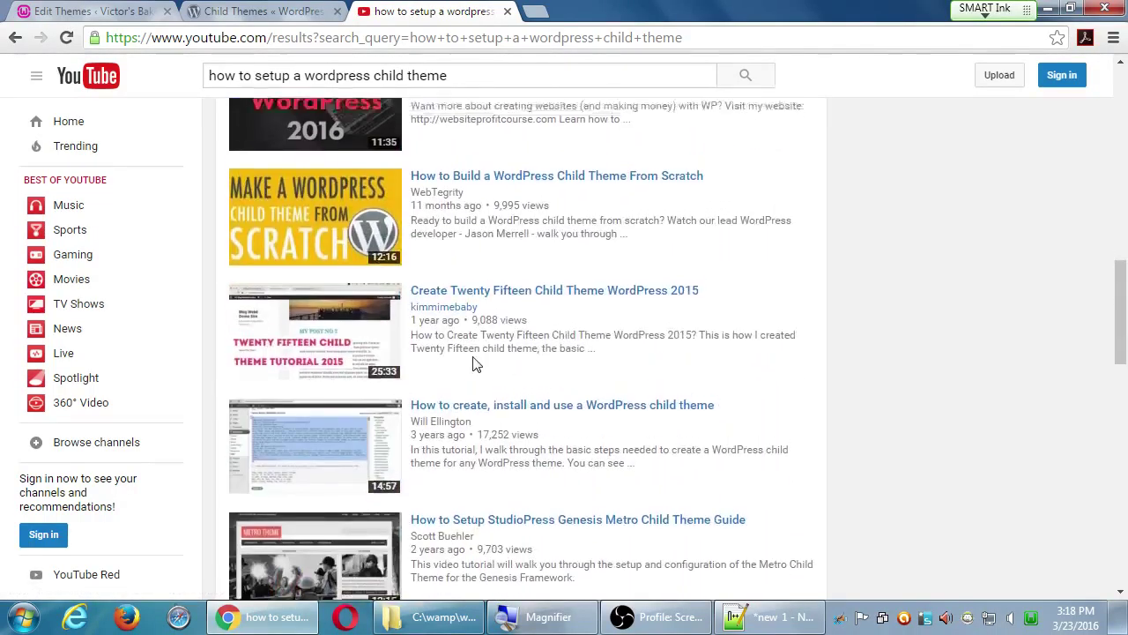
scroll(523, 459, up, 10)
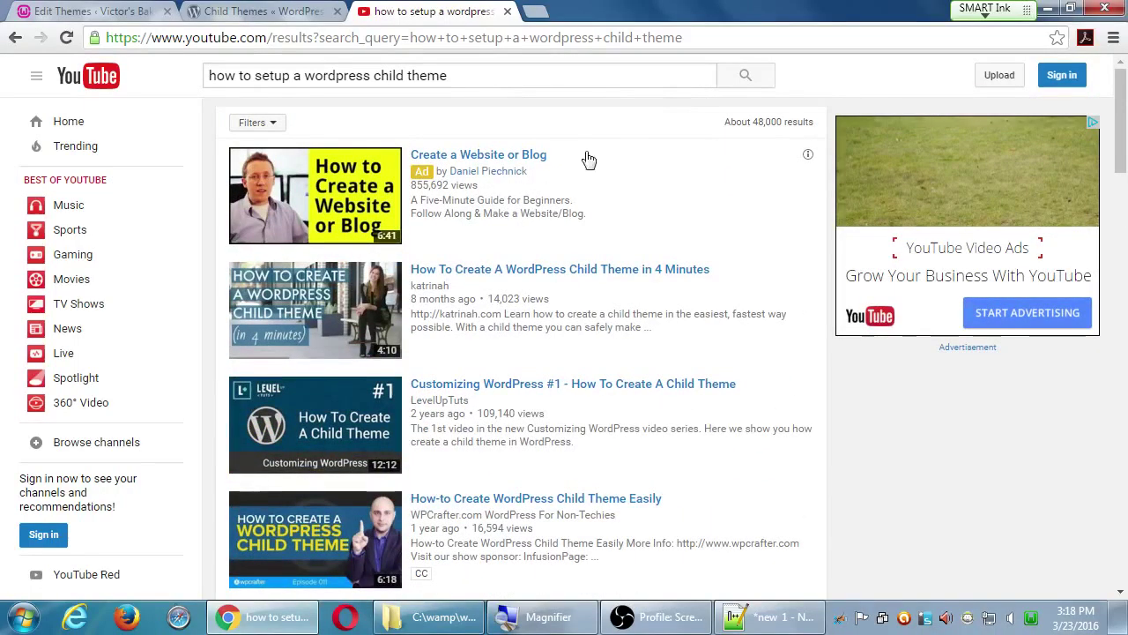
click(495, 272)
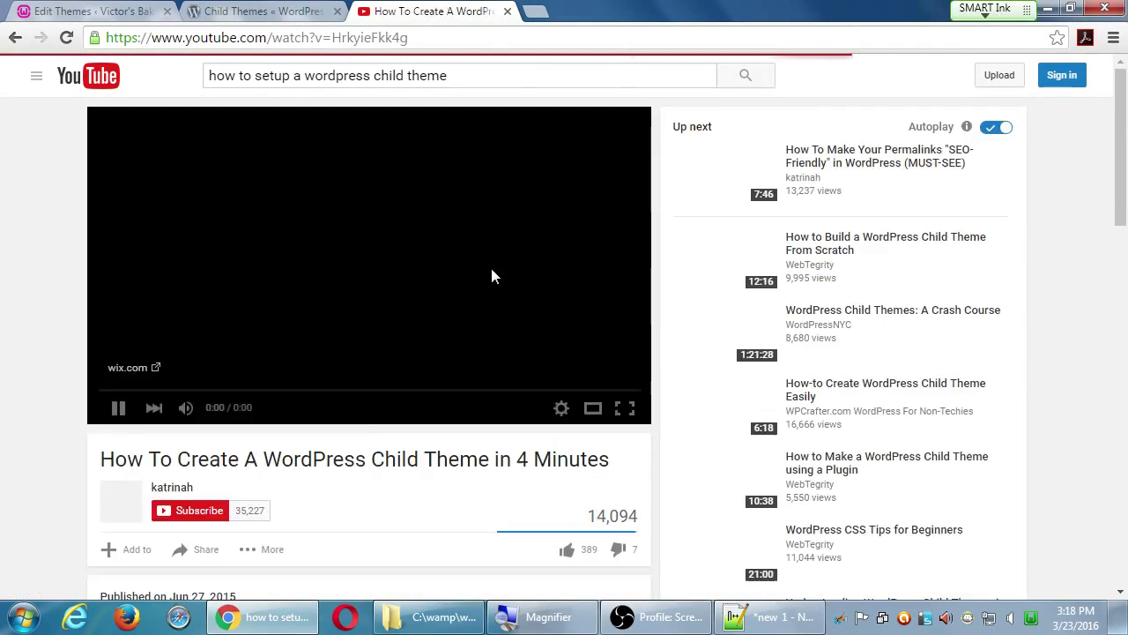
click(118, 408)
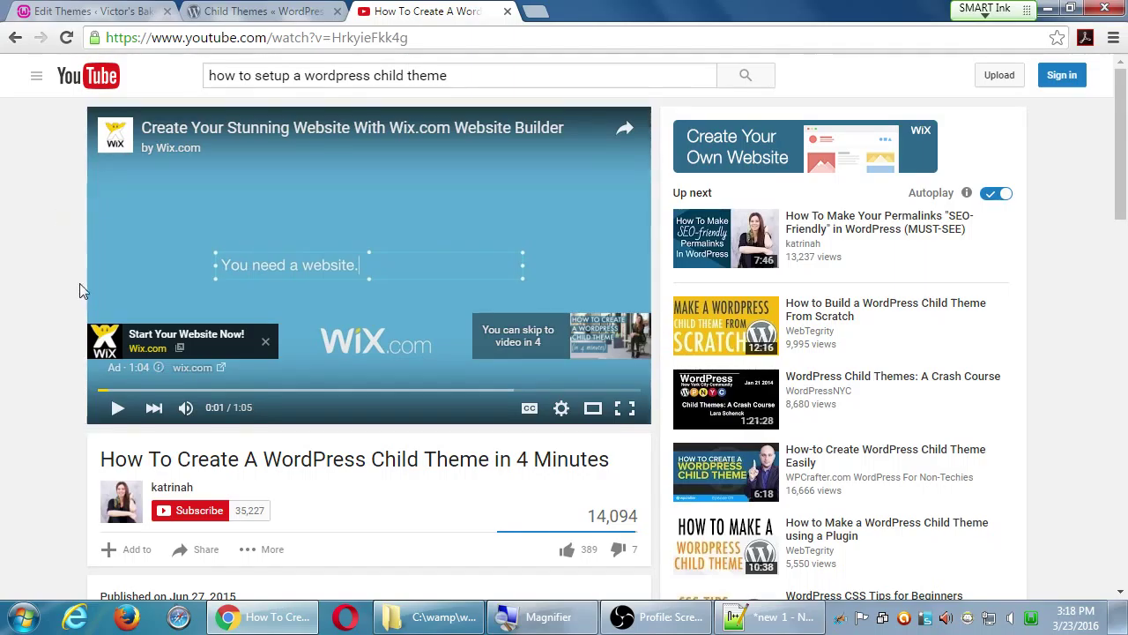
Look through the video's viewer comments and related videos, and expand its full description to read it.
scroll(79, 283, down, 2)
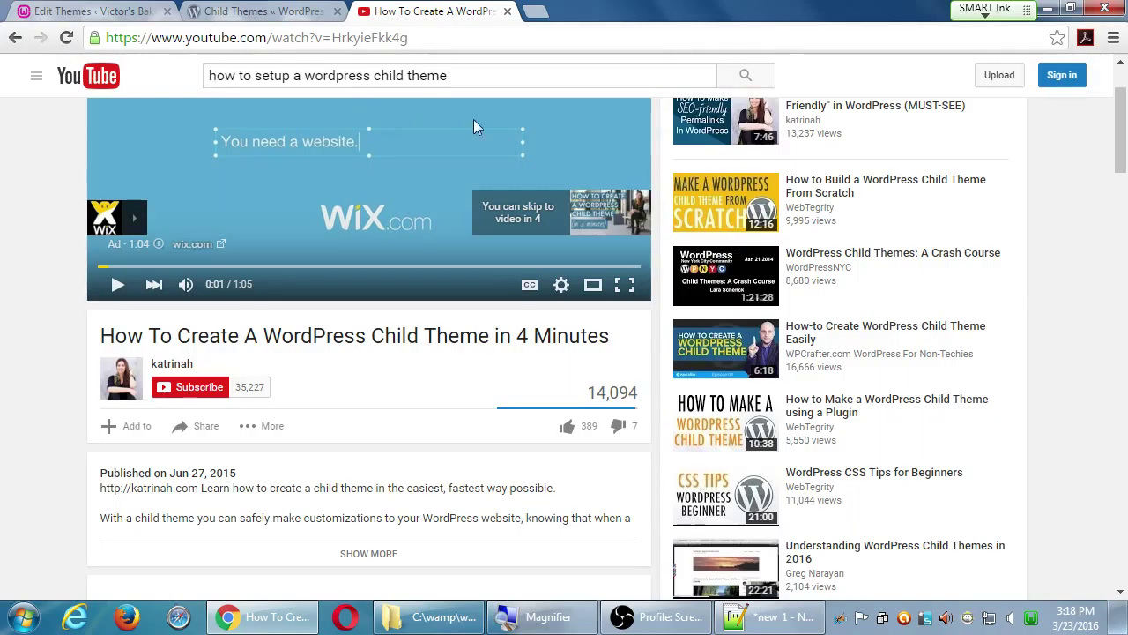
scroll(449, 285, down, 5)
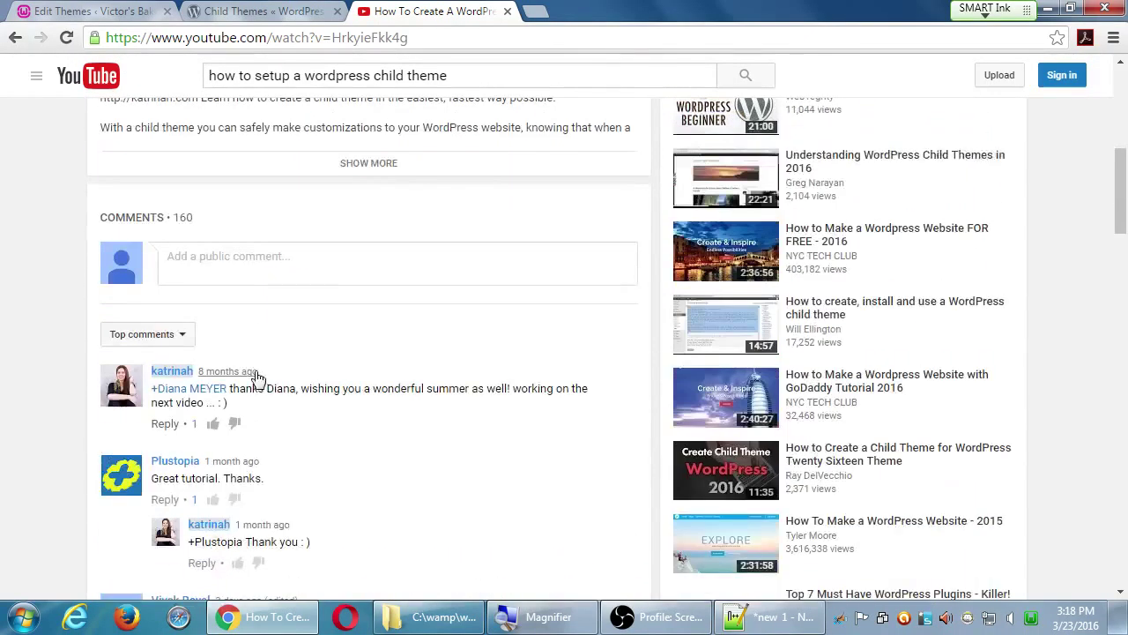
scroll(409, 463, down, 4)
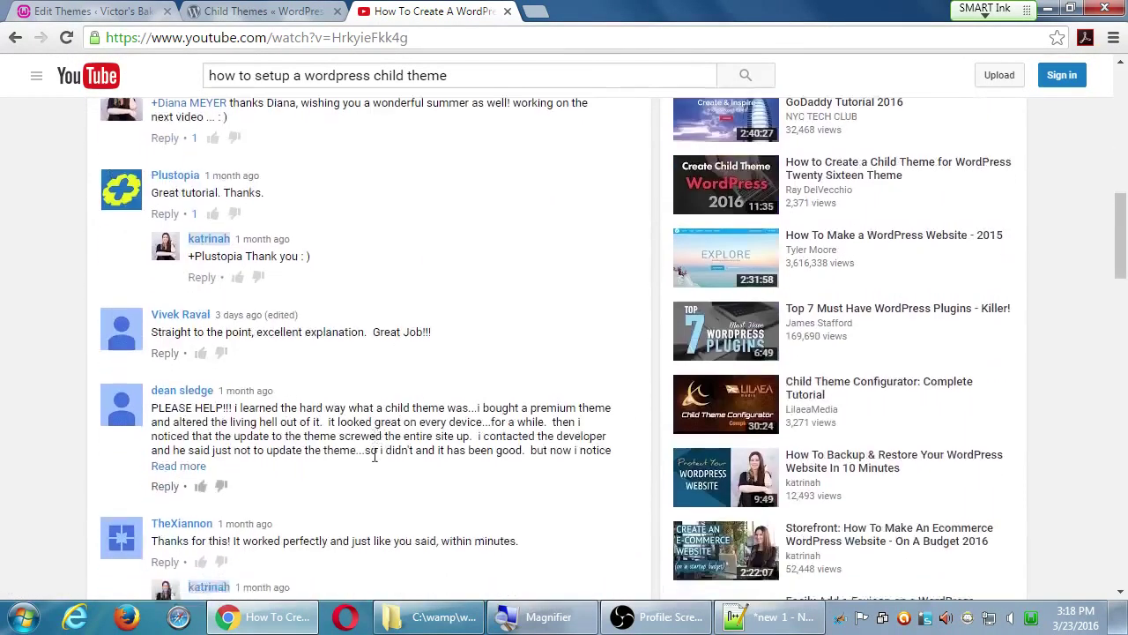
scroll(373, 452, up, 10)
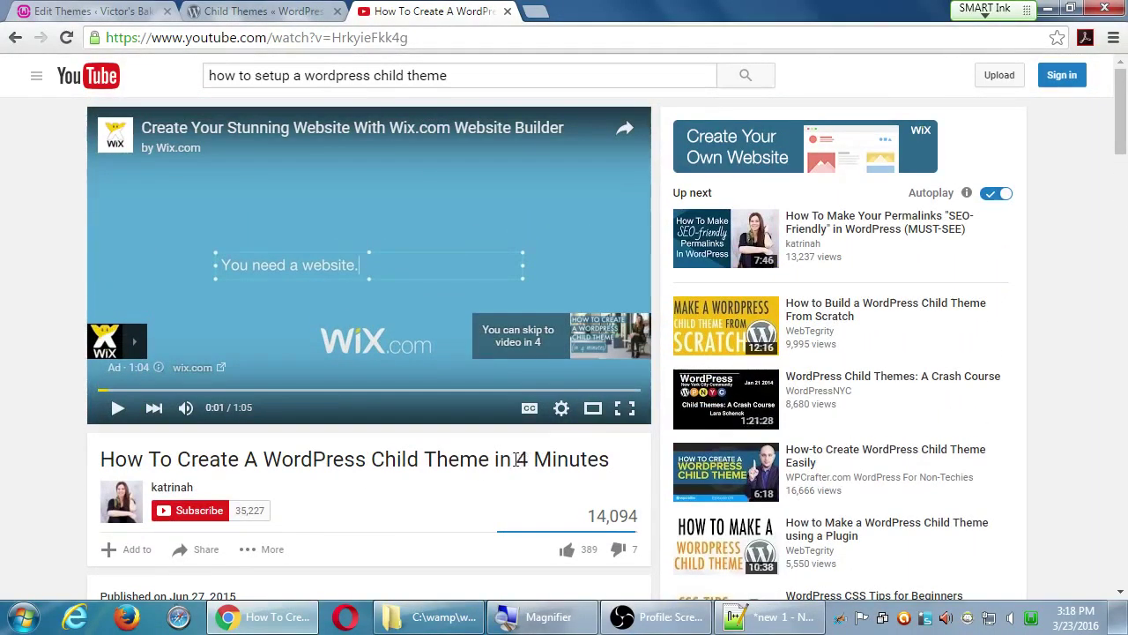
scroll(452, 508, down, 1)
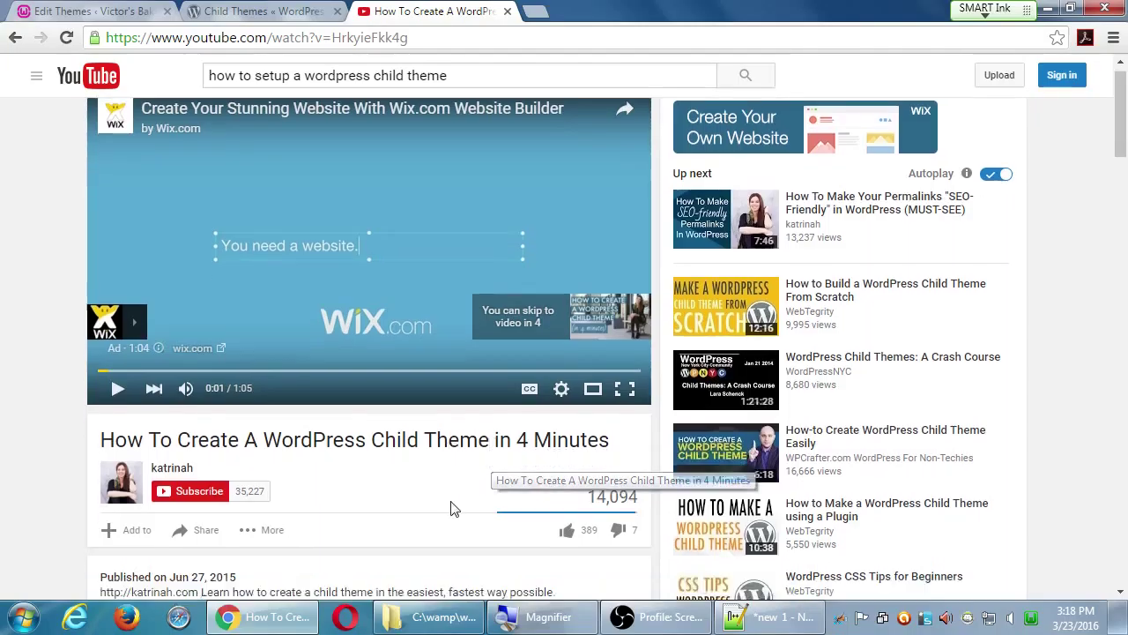
scroll(451, 509, down, 3)
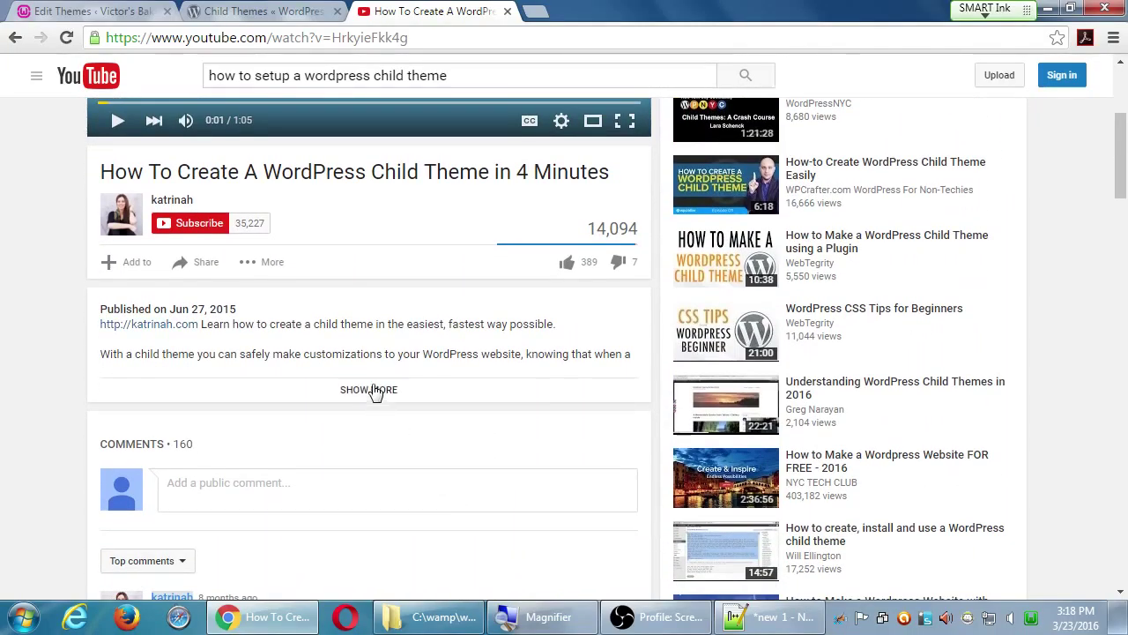
click(370, 389)
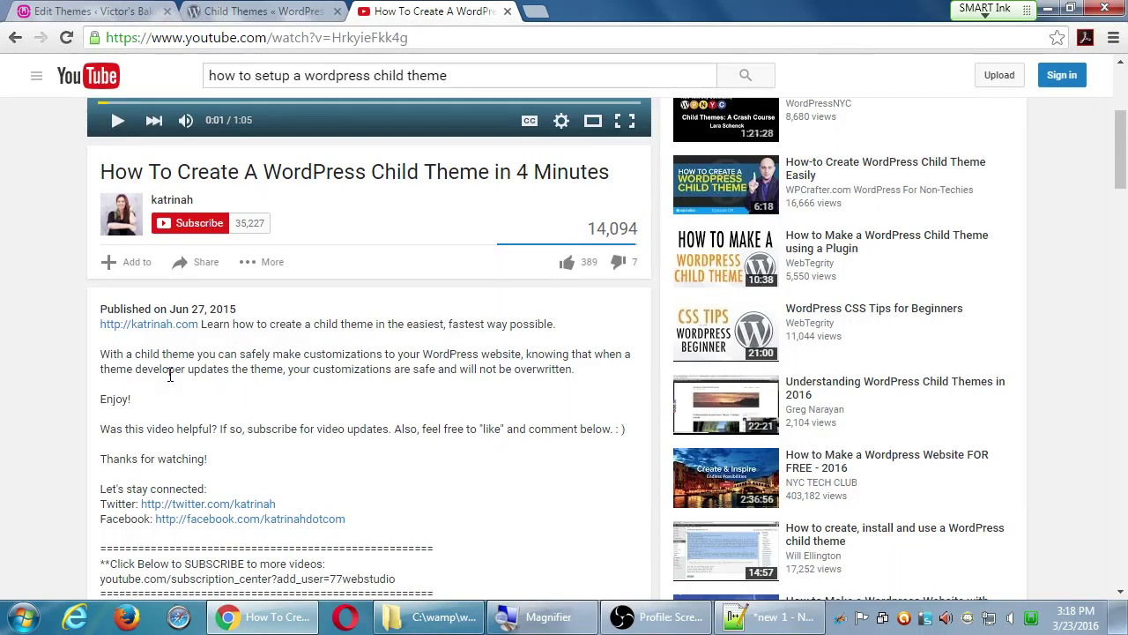
scroll(327, 503, down, 1)
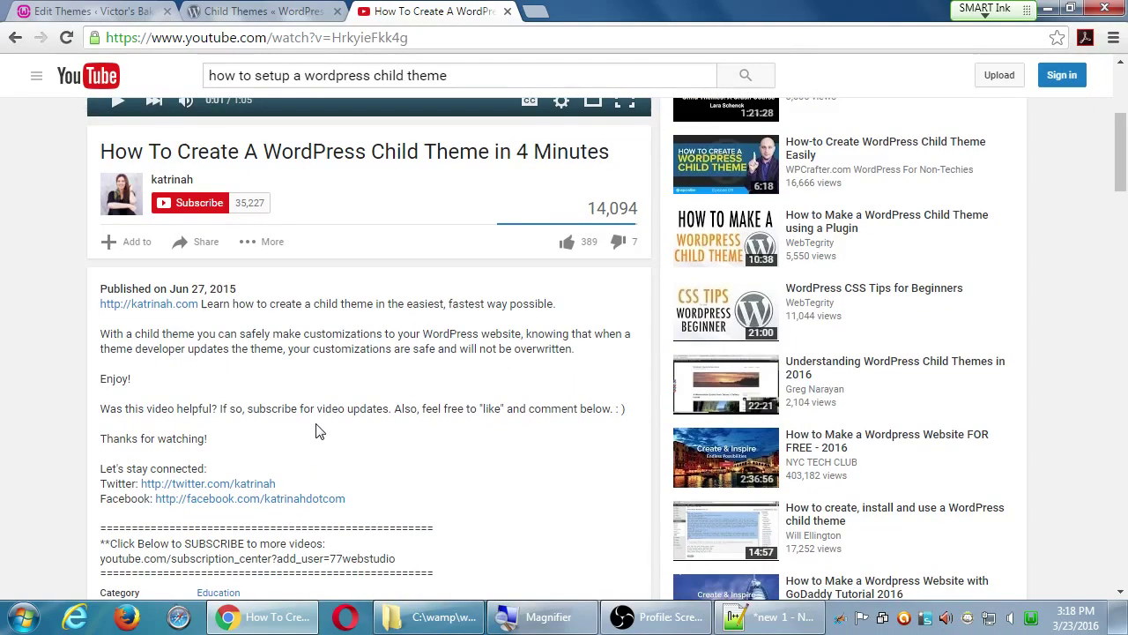